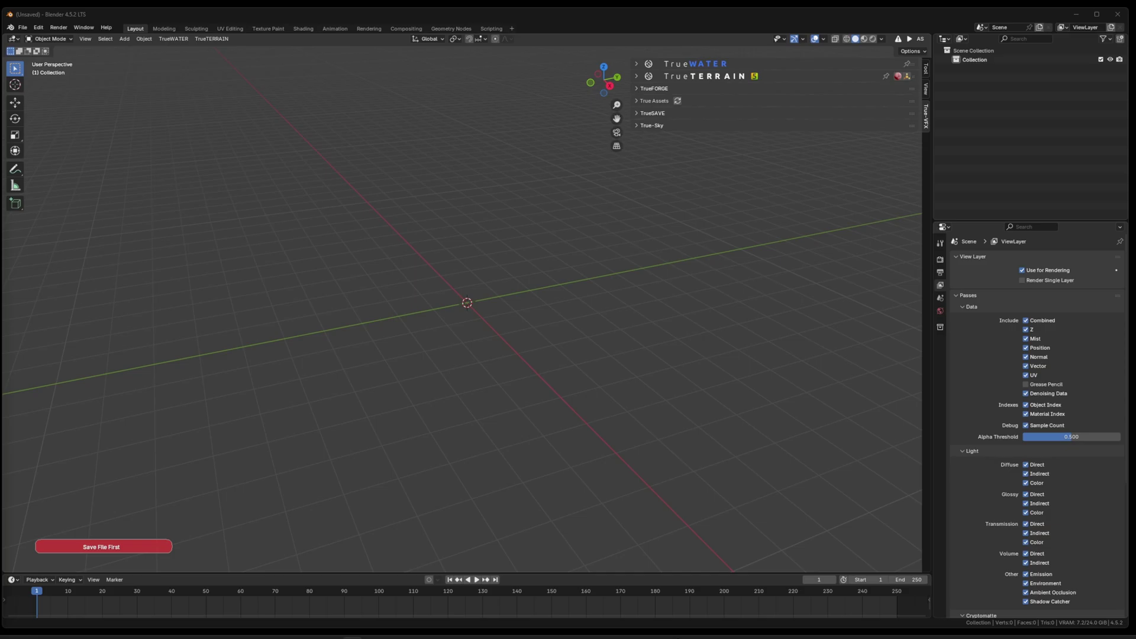
Step: Drop the TrueVAULT add-on from the Superhive Market page into Blender's 3D viewport
{"action": "left_click_drag", "start_coordinate": [0, 66], "coordinate": [680, 43]}
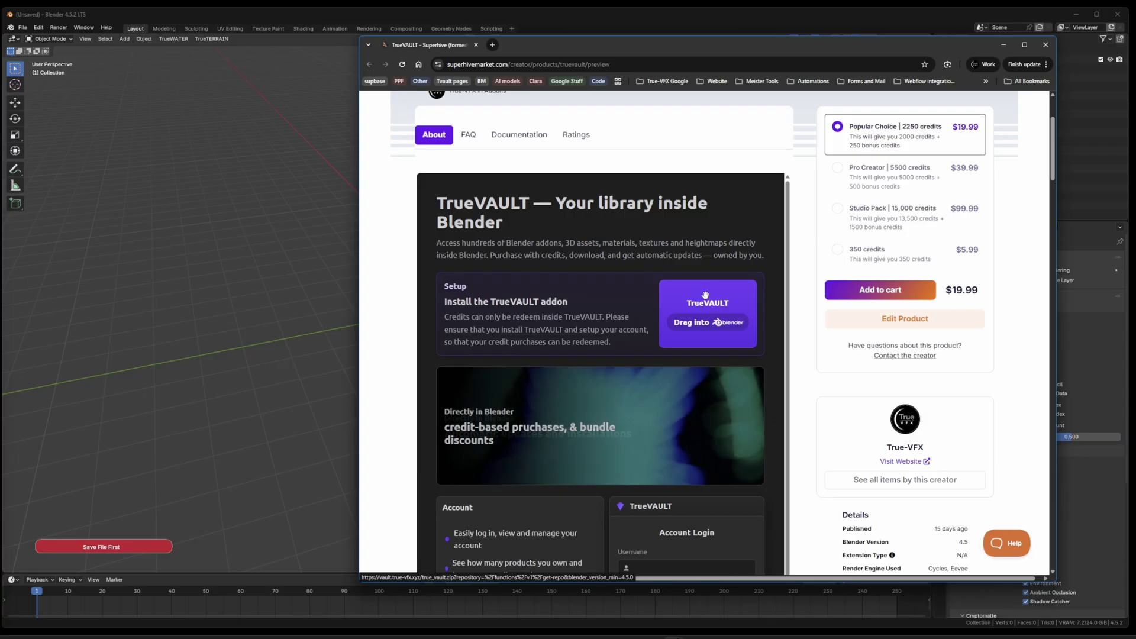
{"action": "left_click_drag", "start_coordinate": [701, 302], "coordinate": [220, 260]}
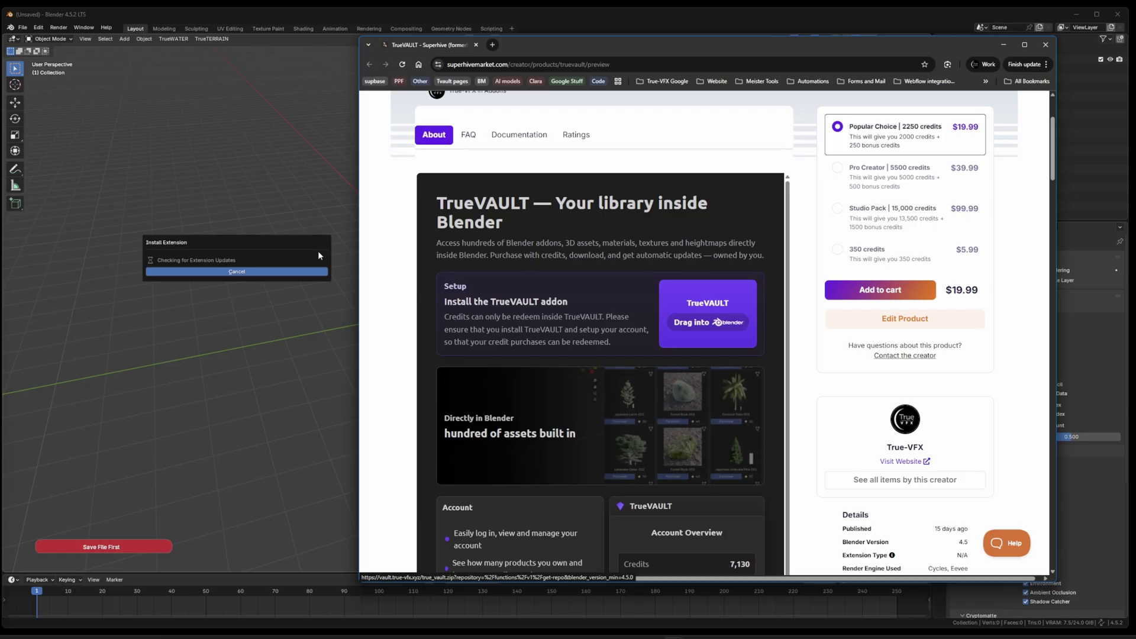
{"action": "left_click", "coordinate": [1004, 44]}
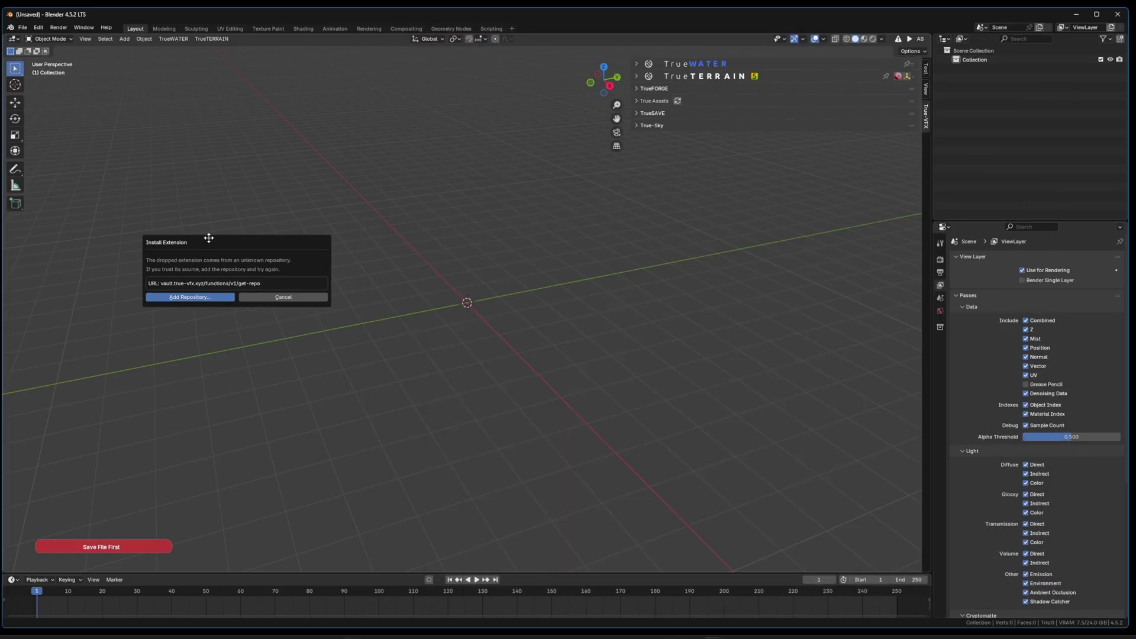
Step: Add vault.true-vfx.xyz as a remote extension repository with Check for Updates on Startup enabled
{"action": "left_click_drag", "start_coordinate": [207, 236], "coordinate": [359, 240]}
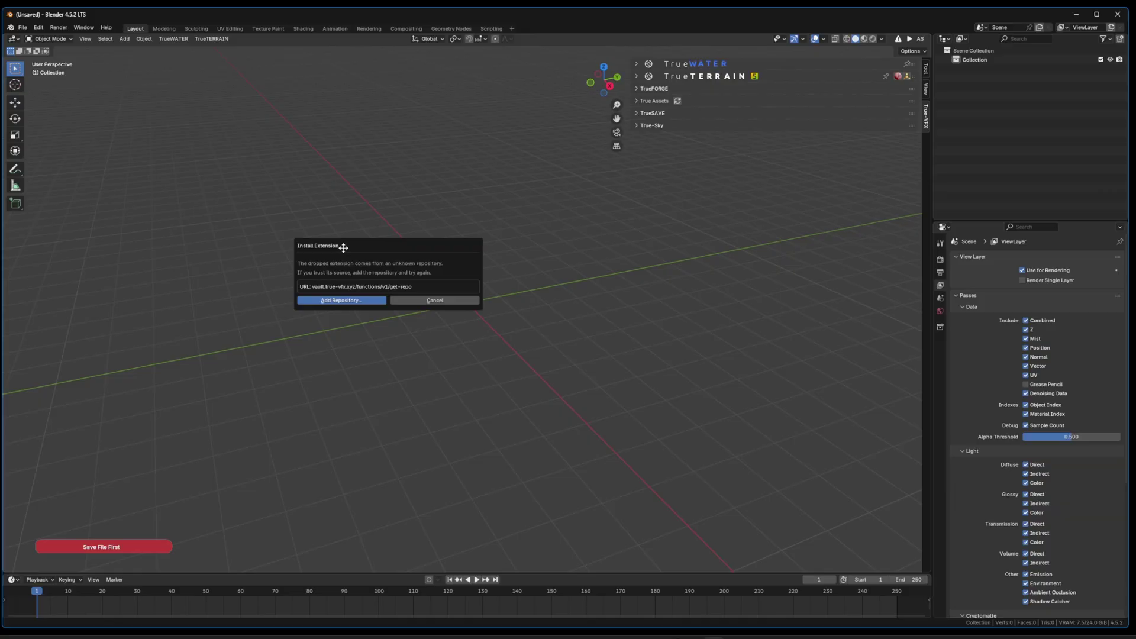
{"action": "left_click", "coordinate": [340, 302]}
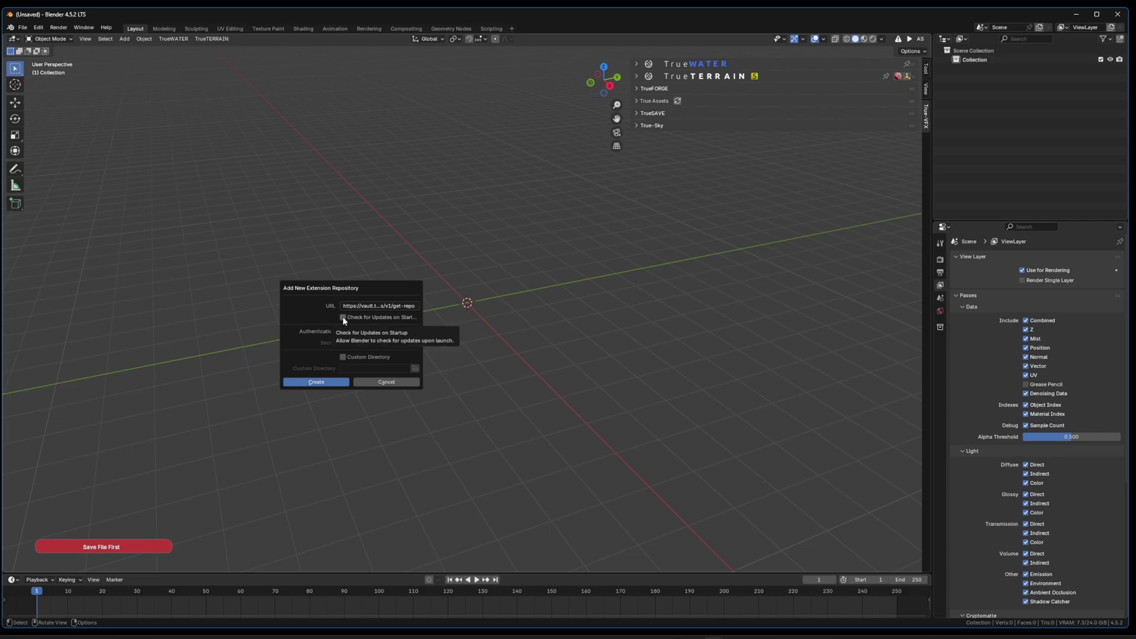
{"action": "left_click", "coordinate": [343, 317]}
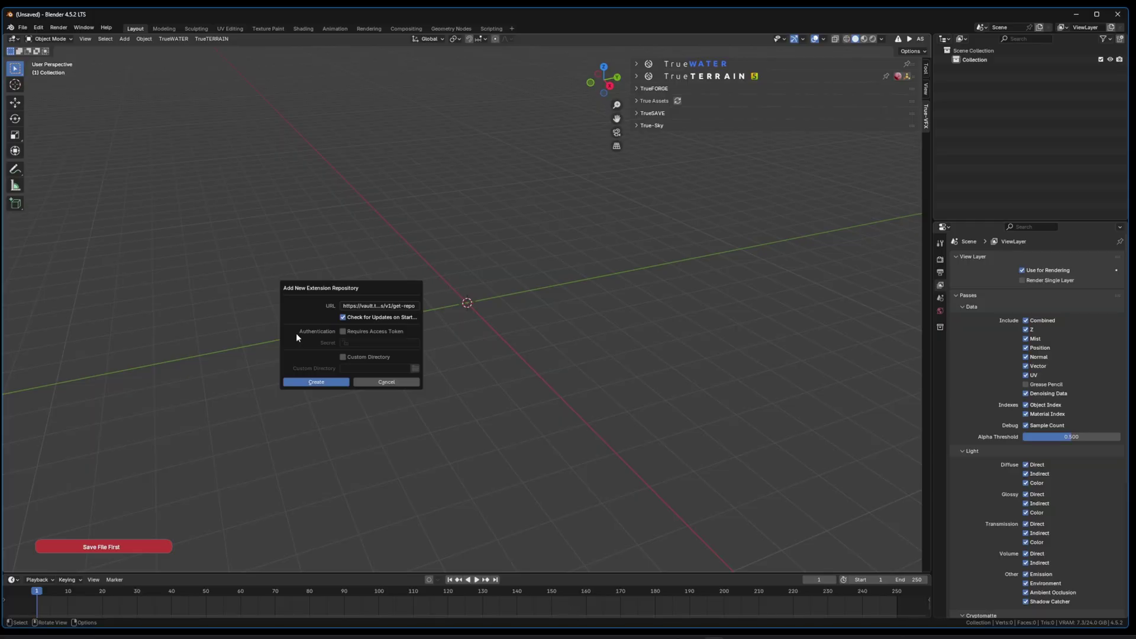
{"action": "left_click", "coordinate": [317, 382]}
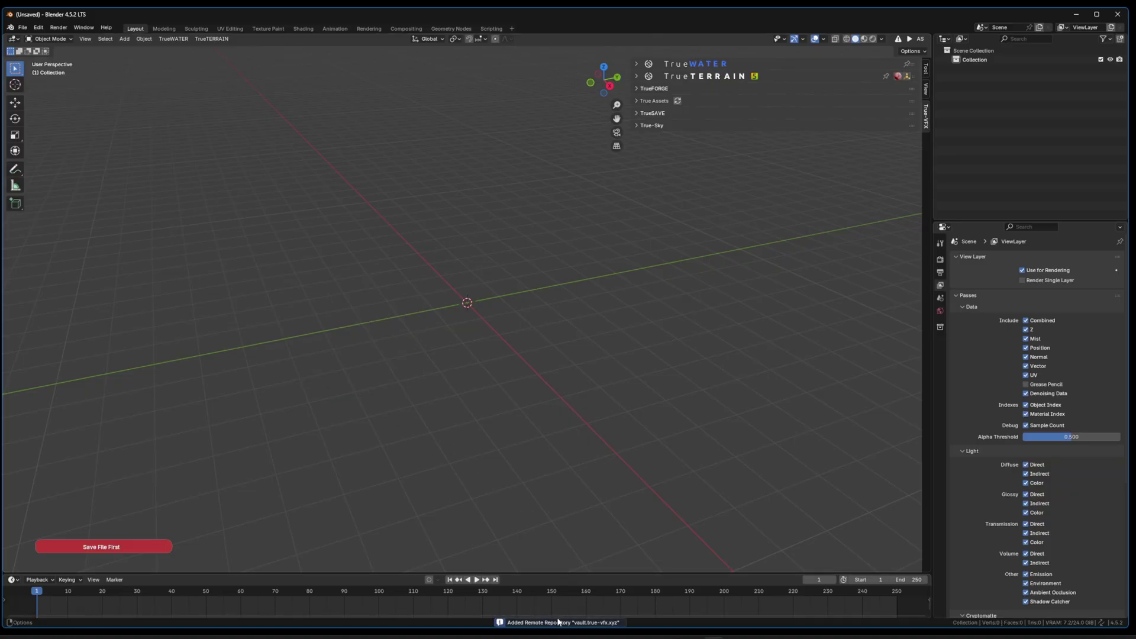
Step: Install the TrueVAULT extension from Get Extensions in Blender Preferences
{"action": "left_click", "coordinate": [46, 28]}
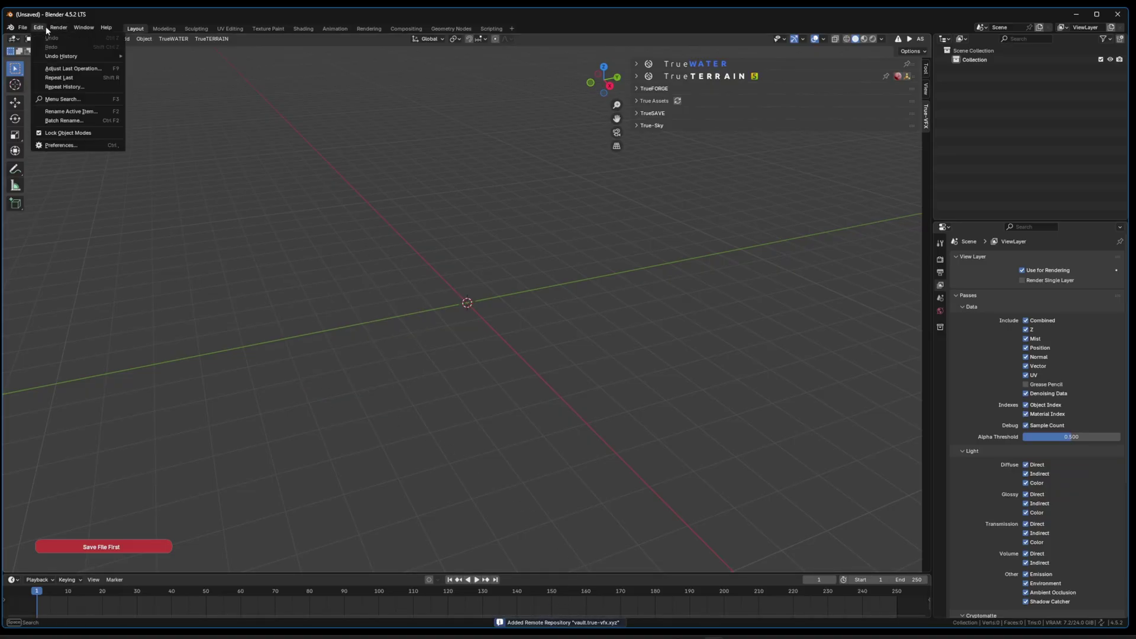
{"action": "left_click", "coordinate": [82, 144]}
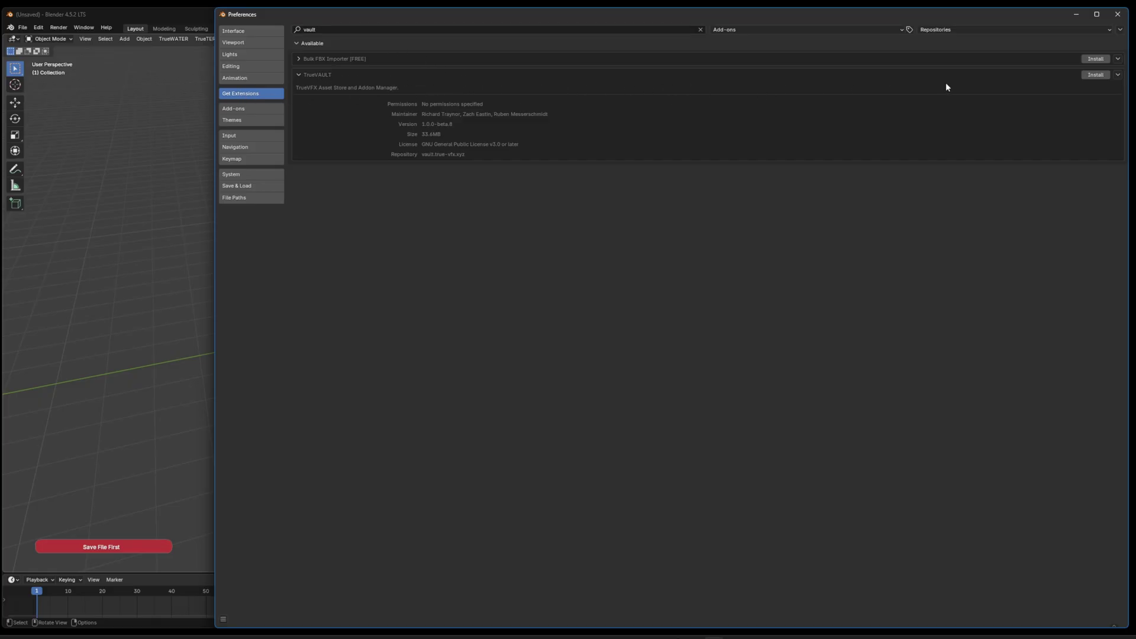
{"action": "left_click", "coordinate": [1106, 32]}
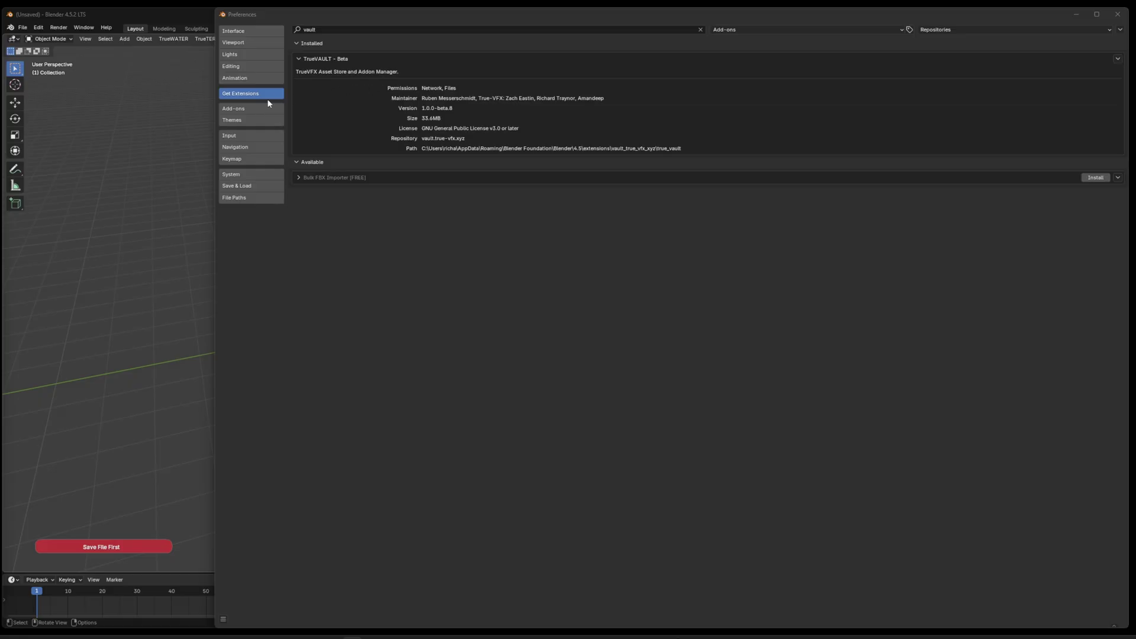
Step: Check the TrueVAULT - Beta entry in the Add-ons list, then return to the scene
{"action": "left_click", "coordinate": [248, 108]}
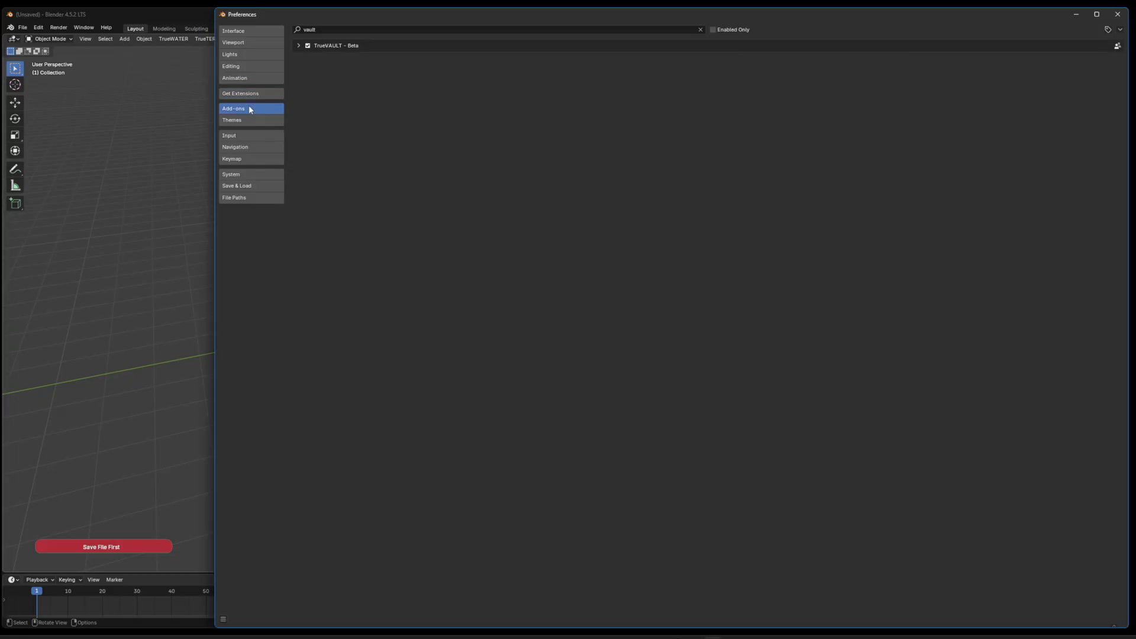
{"action": "left_click", "coordinate": [298, 45]}
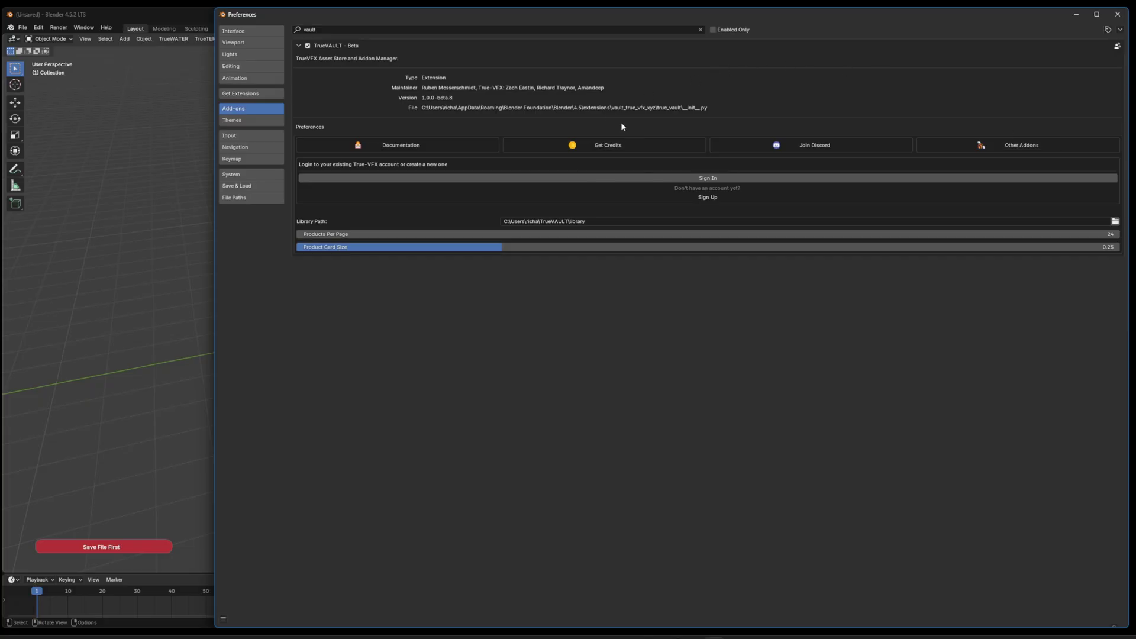
{"action": "left_click", "coordinate": [1076, 16]}
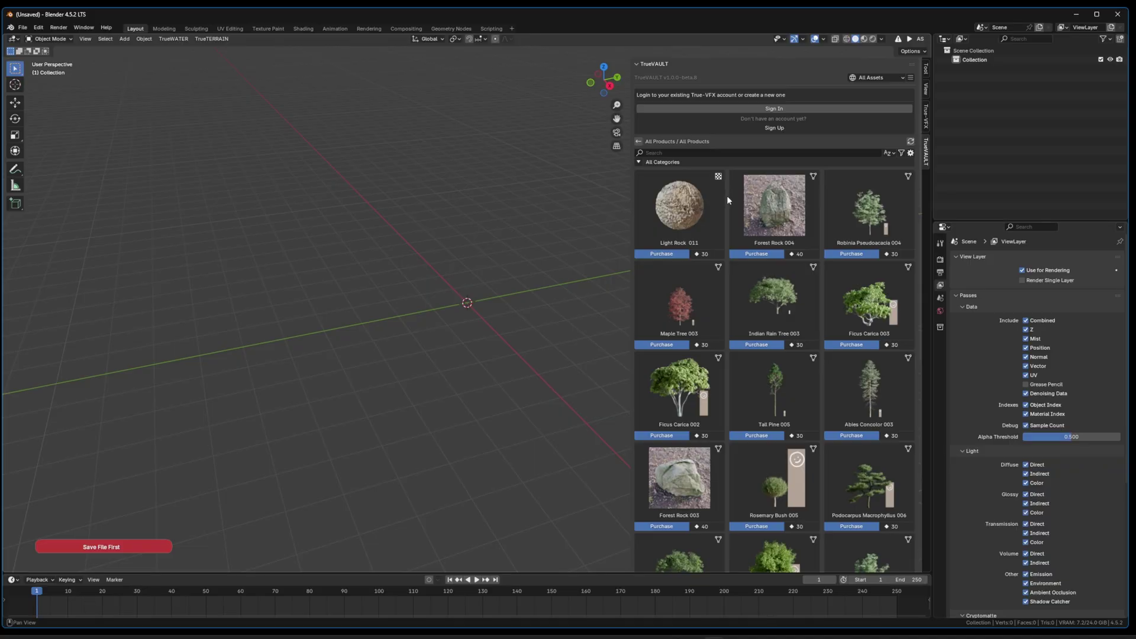
Step: Page through the TrueVAULT product catalog, ending on page 3 starting with Lemon Tree 001
{"action": "scroll", "coordinate": [727, 195], "scroll_direction": "down", "scroll_amount": 10}
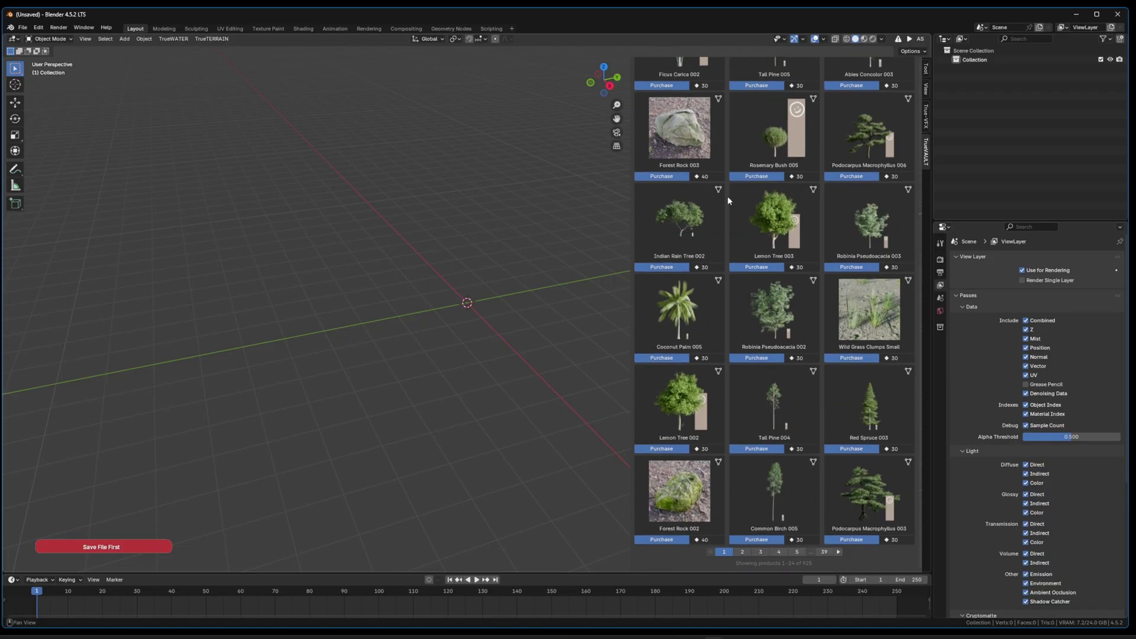
{"action": "left_click", "coordinate": [743, 551]}
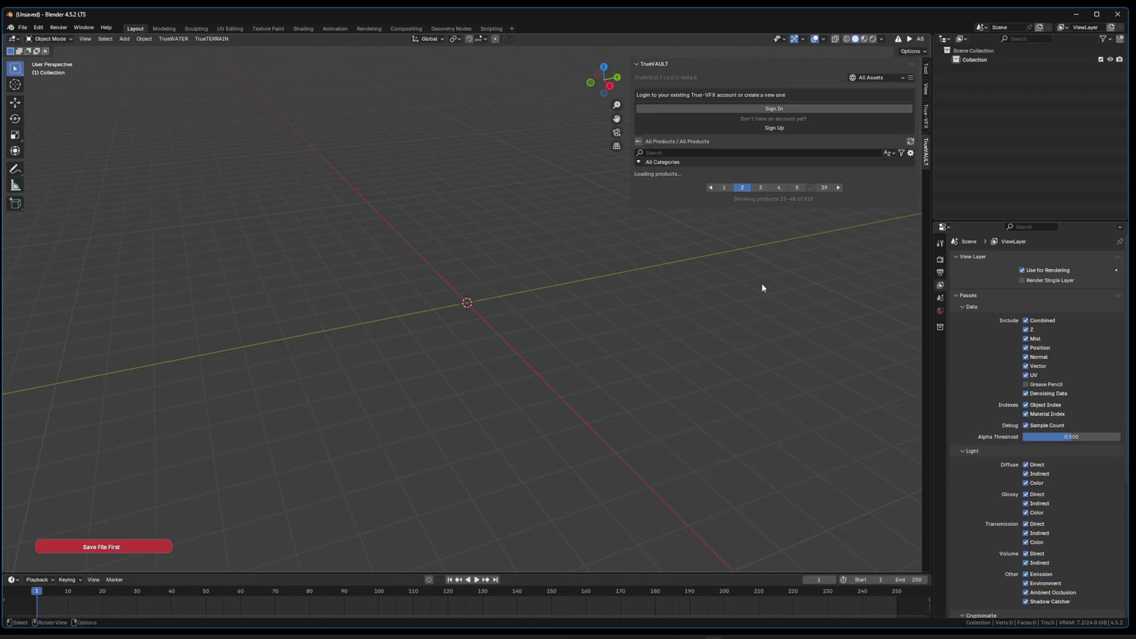
{"action": "scroll", "coordinate": [752, 297], "scroll_direction": "down", "scroll_amount": 10}
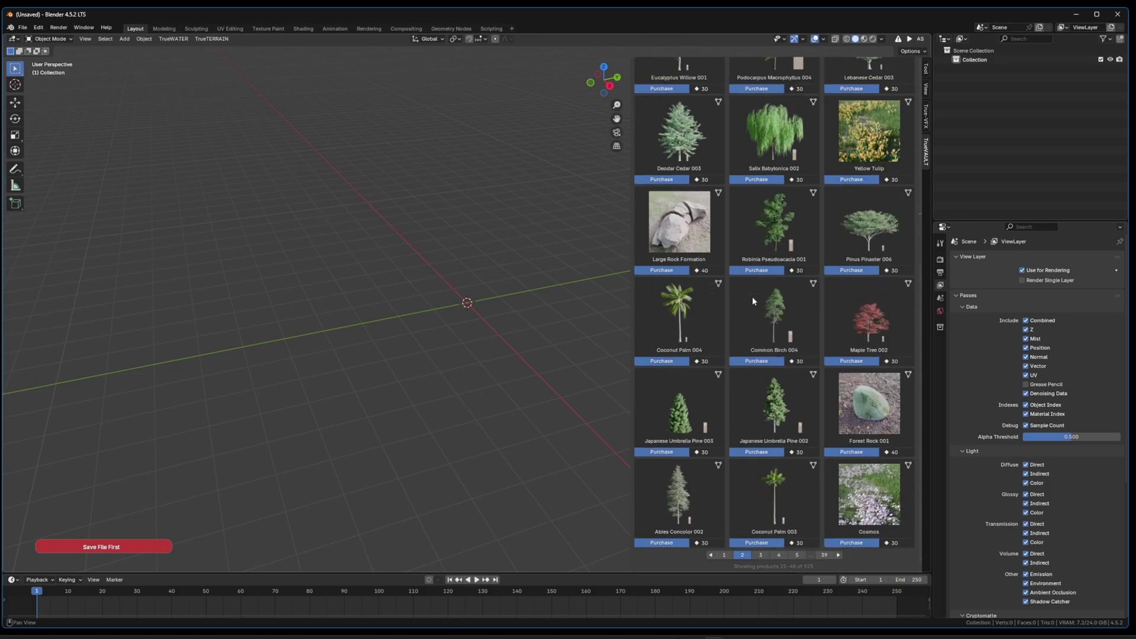
{"action": "left_click", "coordinate": [724, 552]}
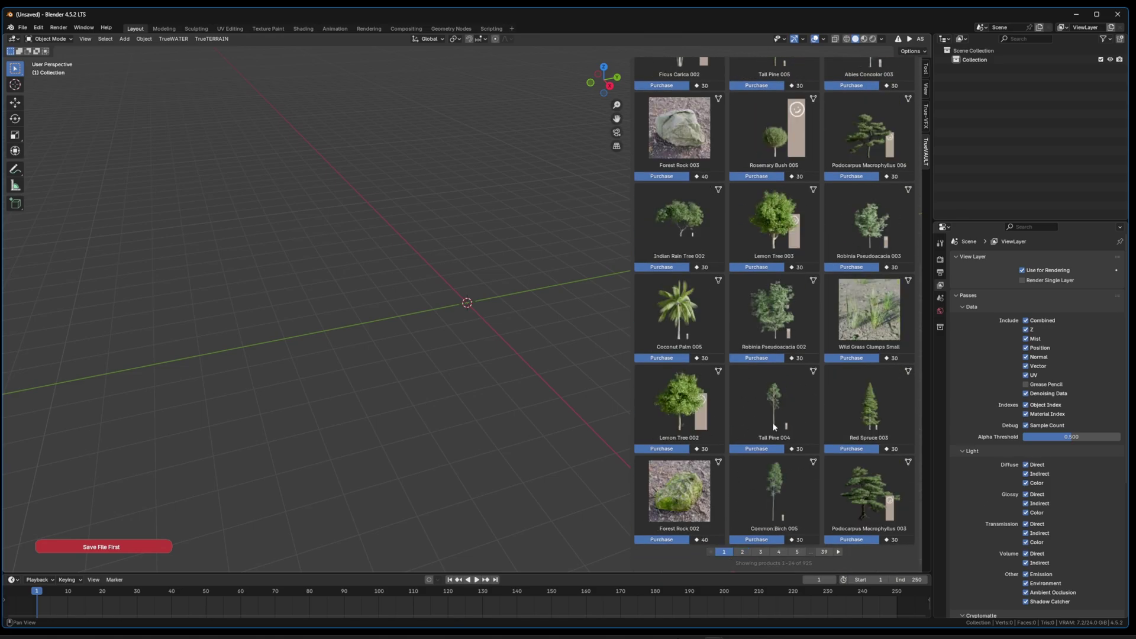
{"action": "left_click", "coordinate": [742, 551]}
{"action": "left_click", "coordinate": [762, 552]}
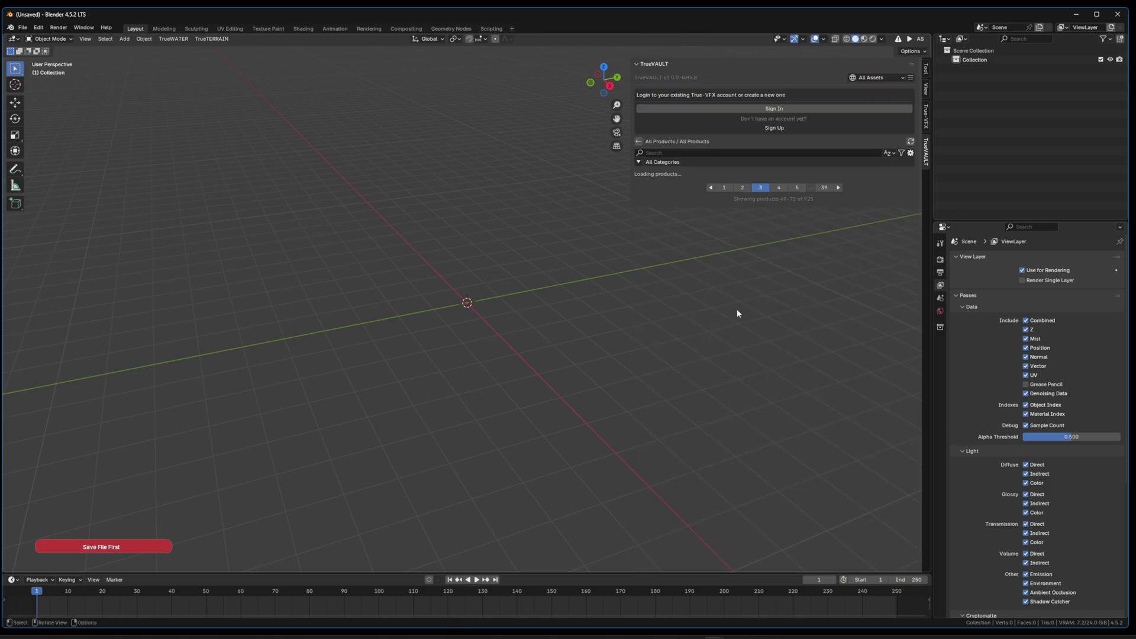
{"action": "scroll", "coordinate": [745, 318], "scroll_direction": "down", "scroll_amount": 10}
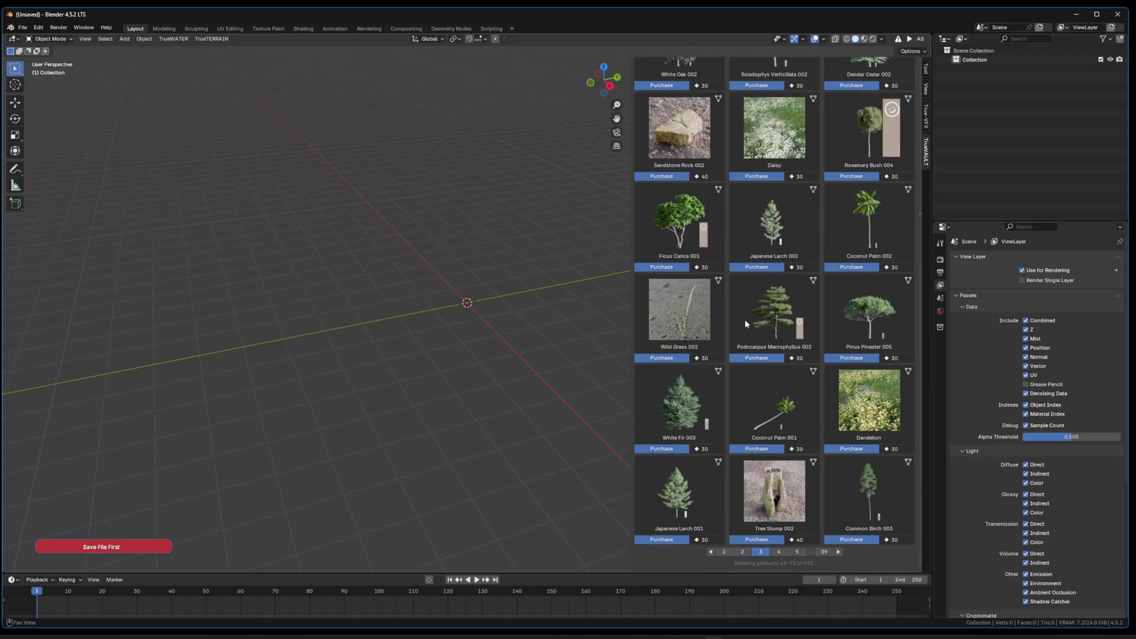
{"action": "scroll", "coordinate": [742, 409], "scroll_direction": "up", "scroll_amount": 10}
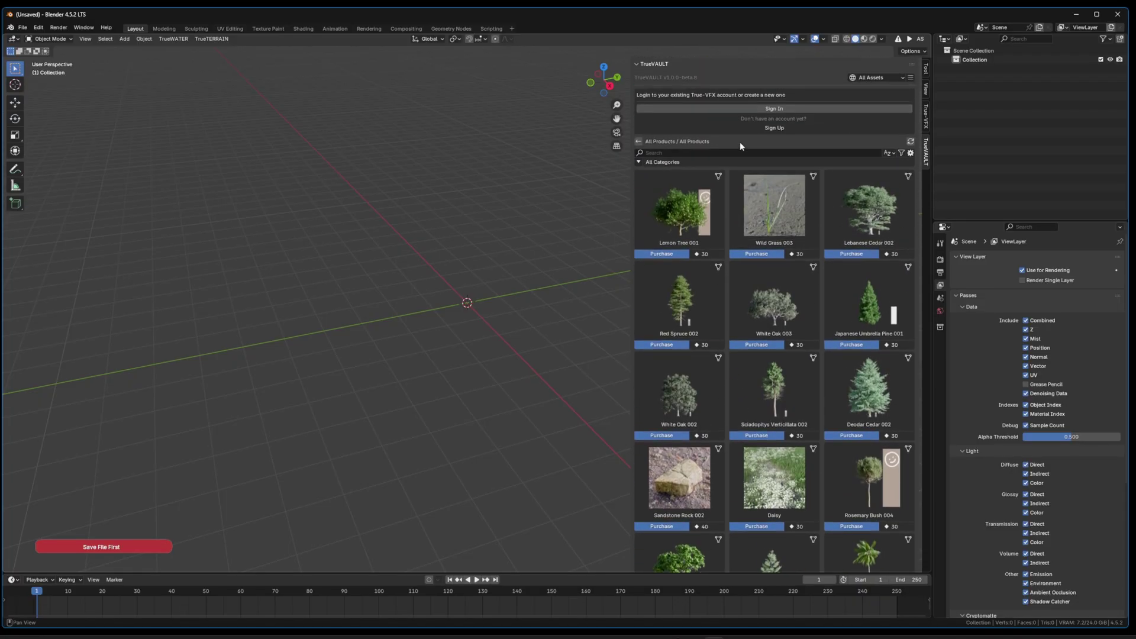
Step: Open the TrueVAULT sign-up form and enter the new account's e-mail address
{"action": "left_click", "coordinate": [775, 128]}
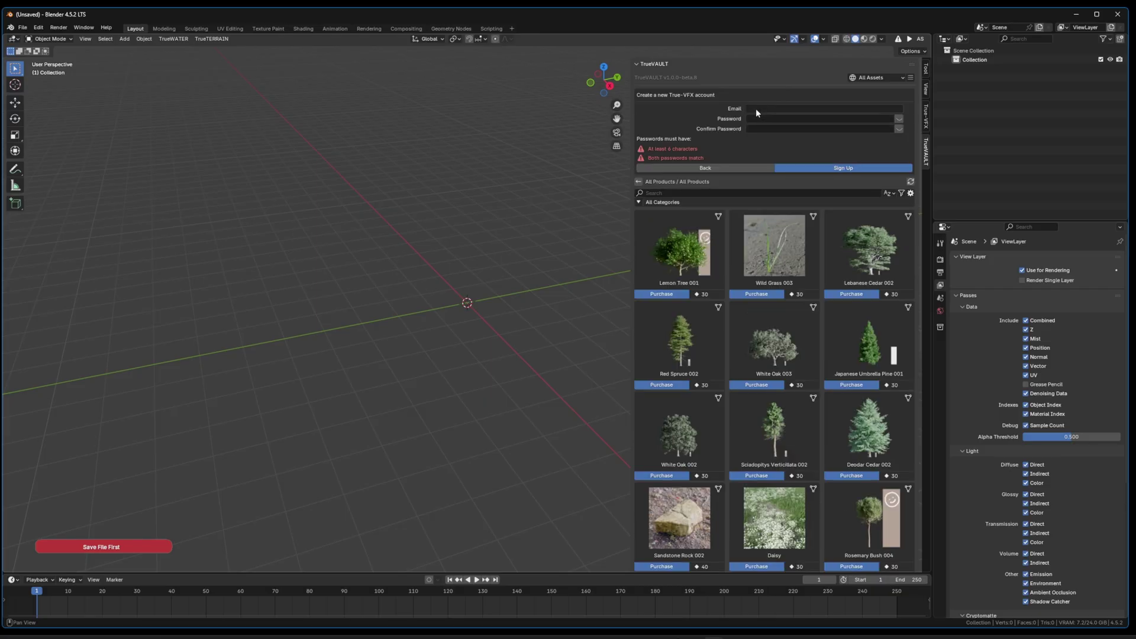
{"action": "left_click", "coordinate": [757, 109]}
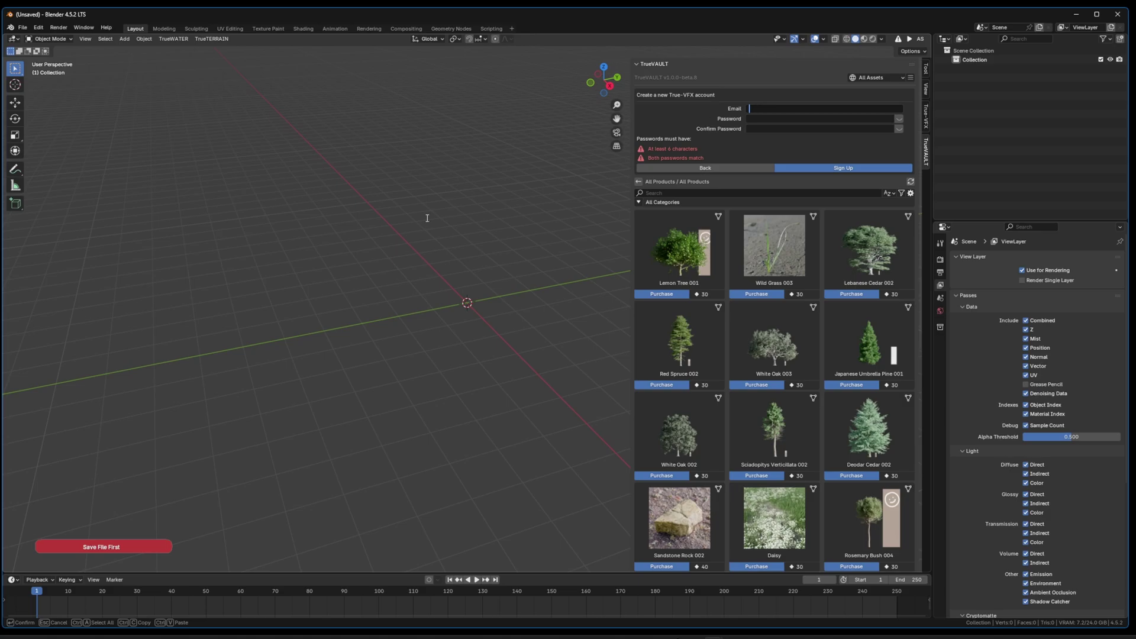
{"action": "left_click", "coordinate": [781, 108]}
{"action": "type", "text": "*************"}
Step: Enter and confirm the account password, then submit the TrueVAULT sign-up
{"action": "key", "text": "Tab"}
{"action": "type", "text": "*********"}
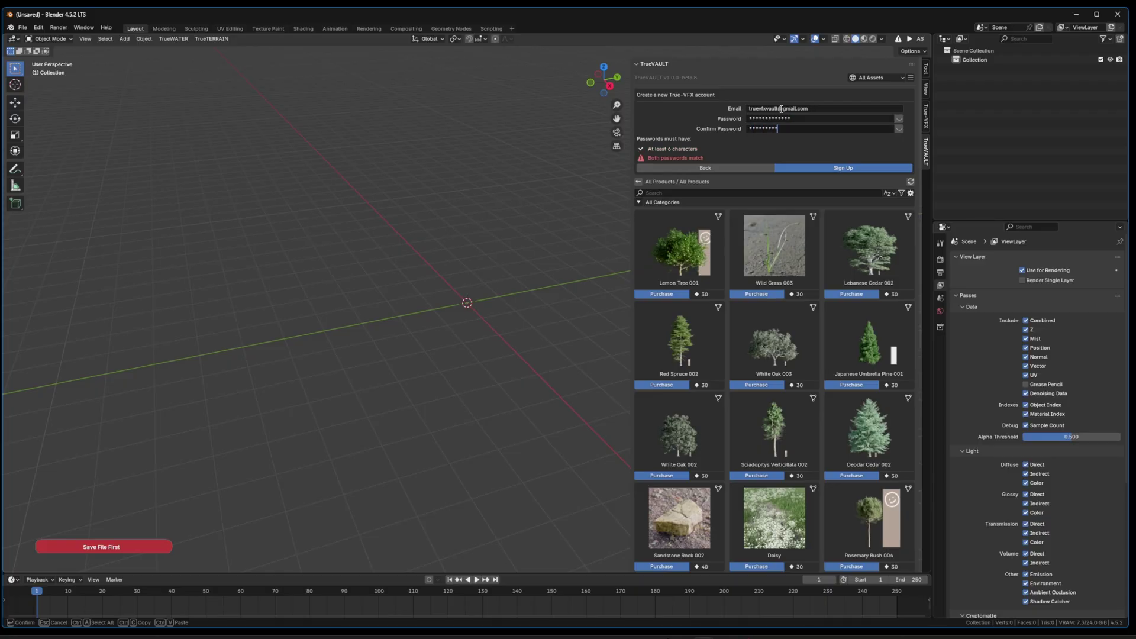
{"action": "type", "text": "****"}
{"action": "key", "text": "Return"}
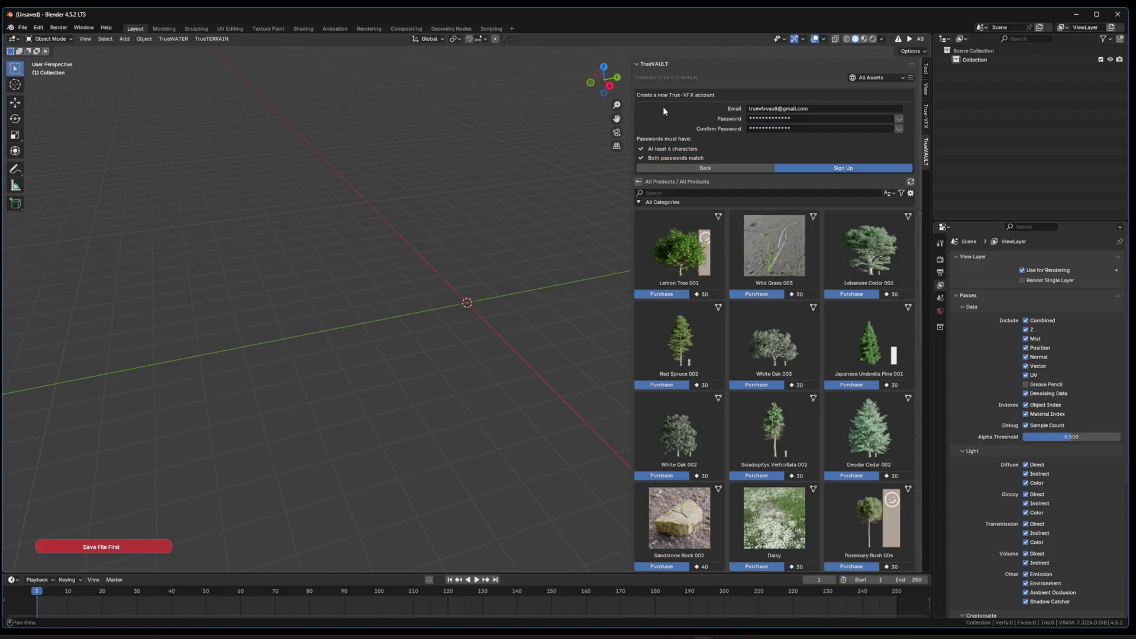
{"action": "left_click", "coordinate": [815, 168]}
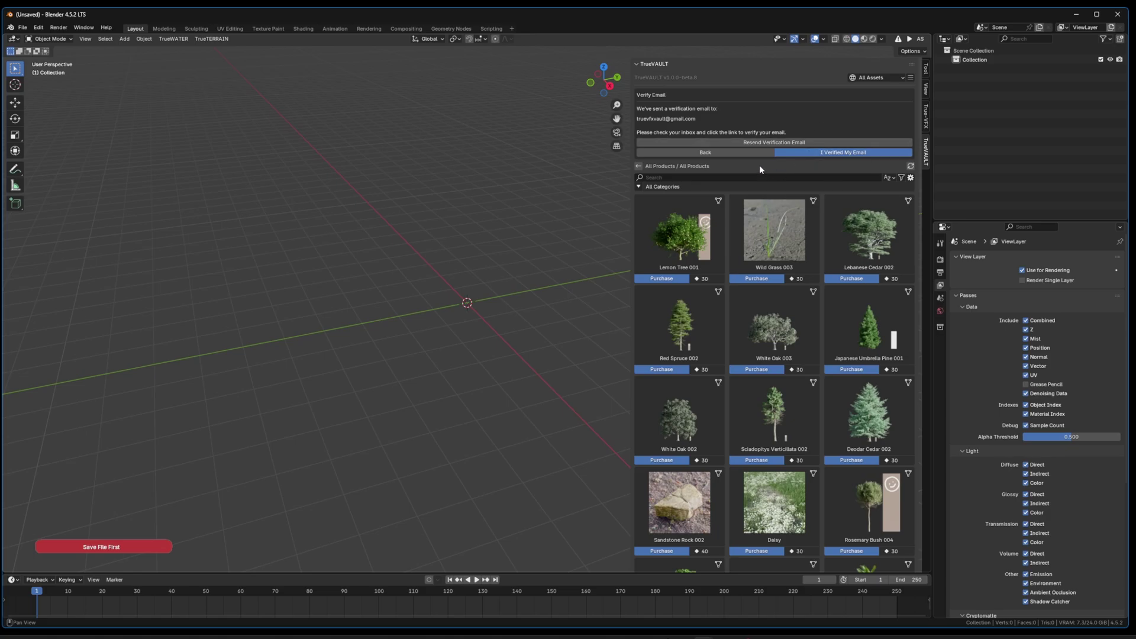
{"action": "key", "text": "alt+Tab"}
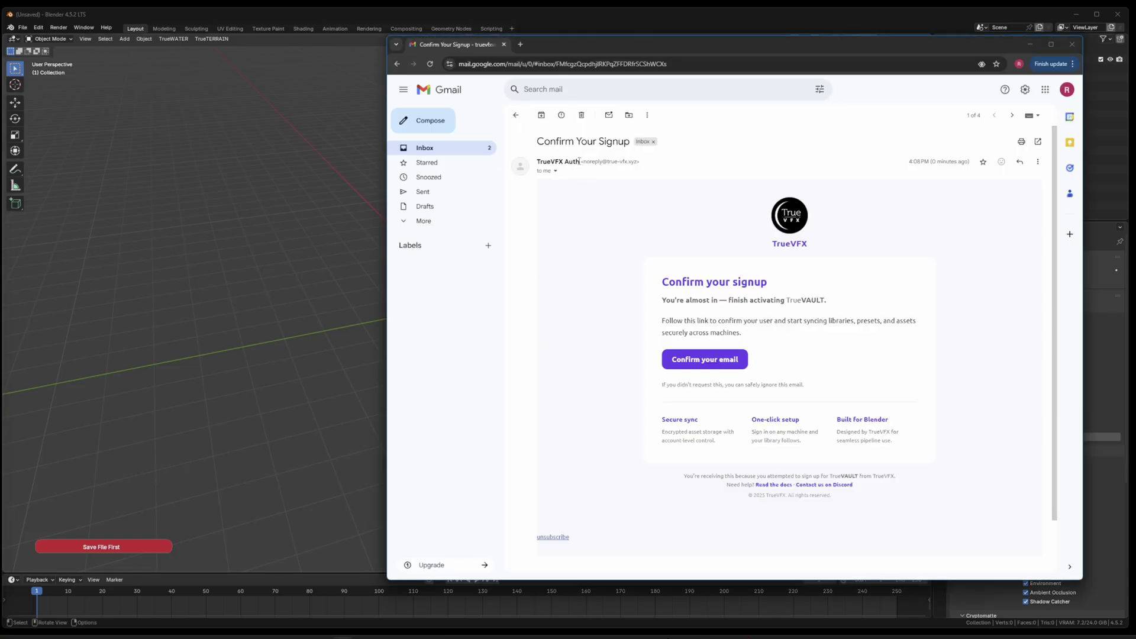
Step: Follow the Confirm your email button in TrueVFX's 'Confirm your signup' Gmail message
{"action": "left_click_drag", "start_coordinate": [580, 161], "coordinate": [537, 162]}
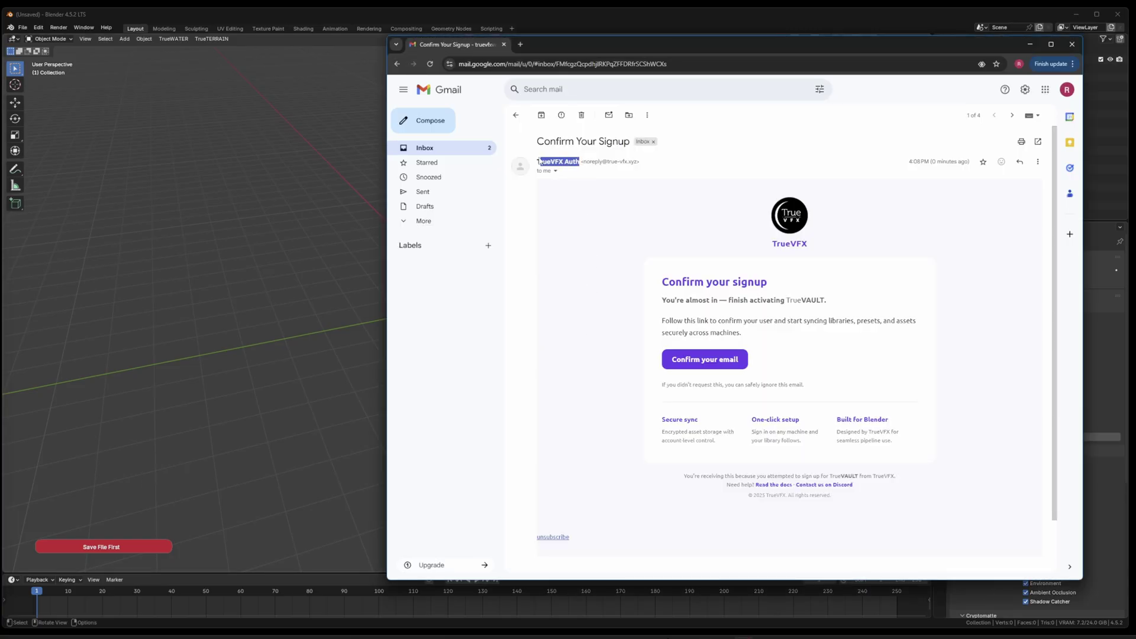
{"action": "left_click", "coordinate": [603, 197]}
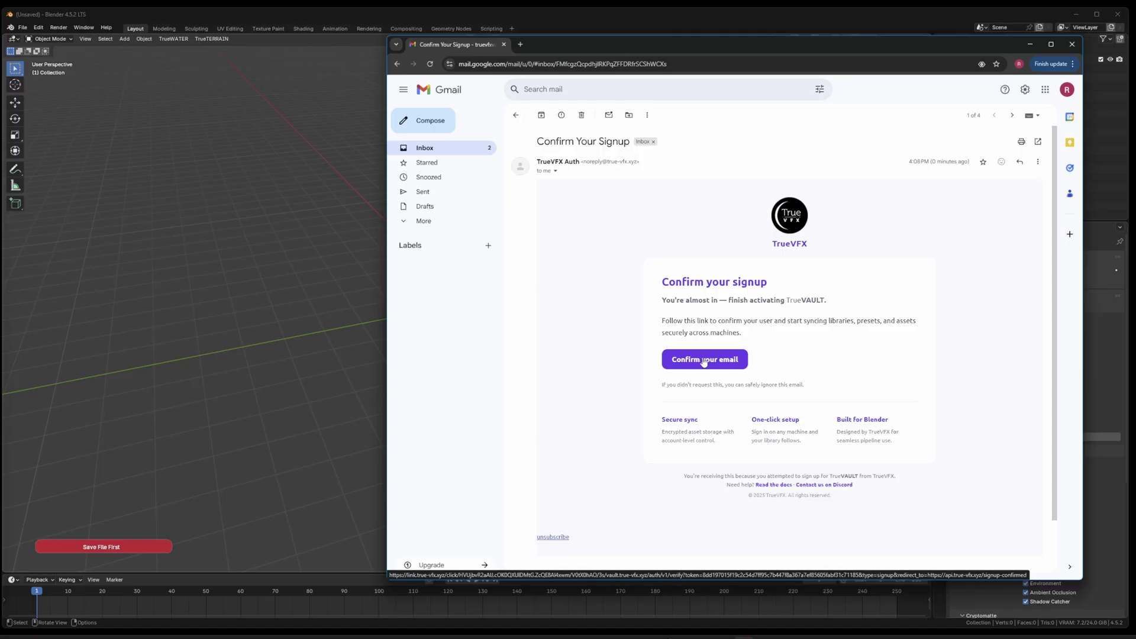
{"action": "left_click", "coordinate": [704, 361]}
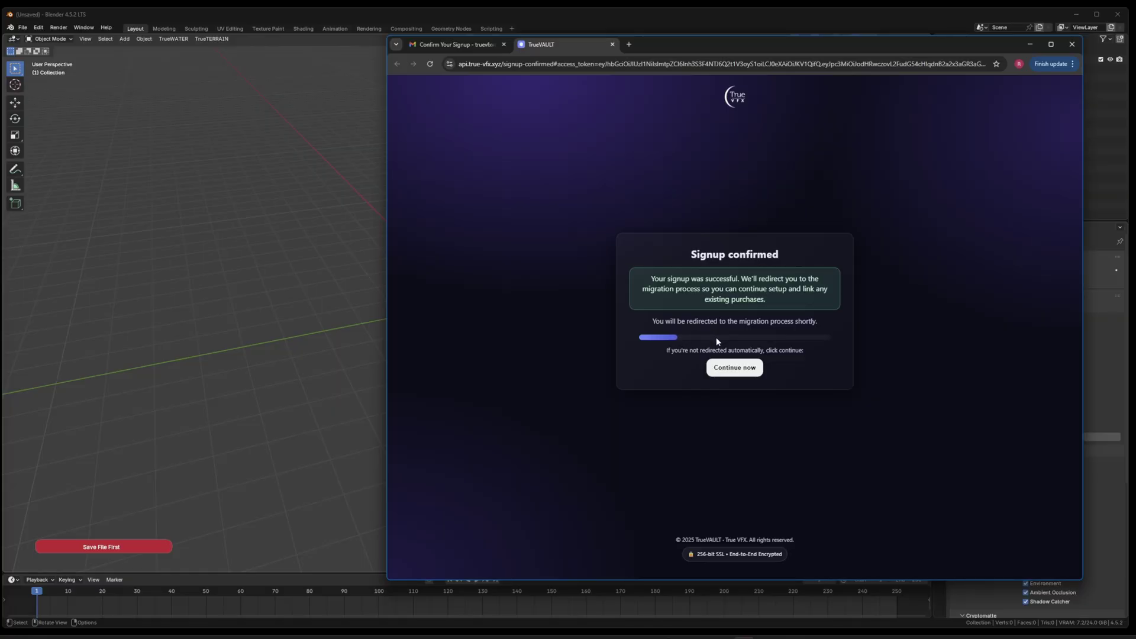
Step: Mark the email as verified in the TrueVAULT panel and go to profile setup
{"action": "left_click", "coordinate": [826, 18]}
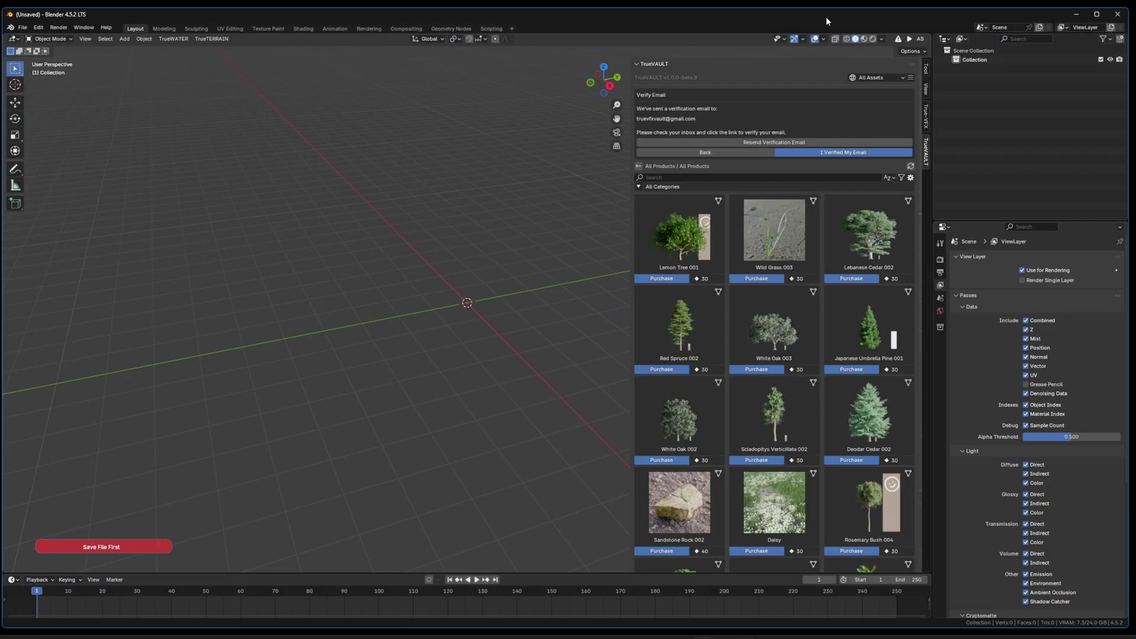
{"action": "left_click", "coordinate": [818, 153]}
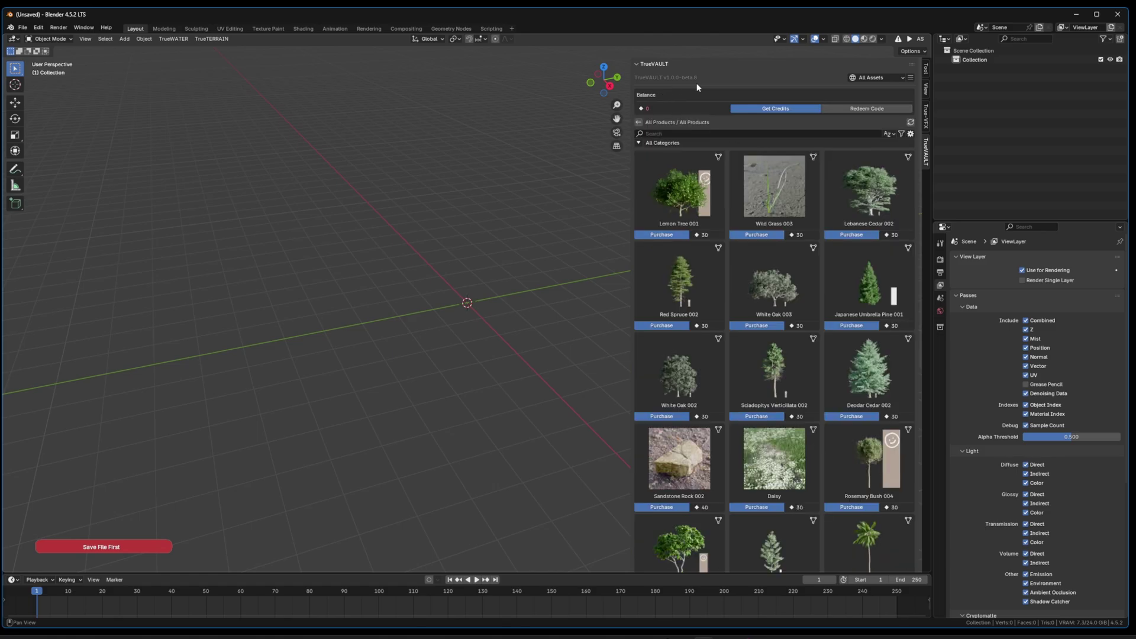
{"action": "left_click", "coordinate": [911, 79]}
{"action": "left_click", "coordinate": [918, 88]}
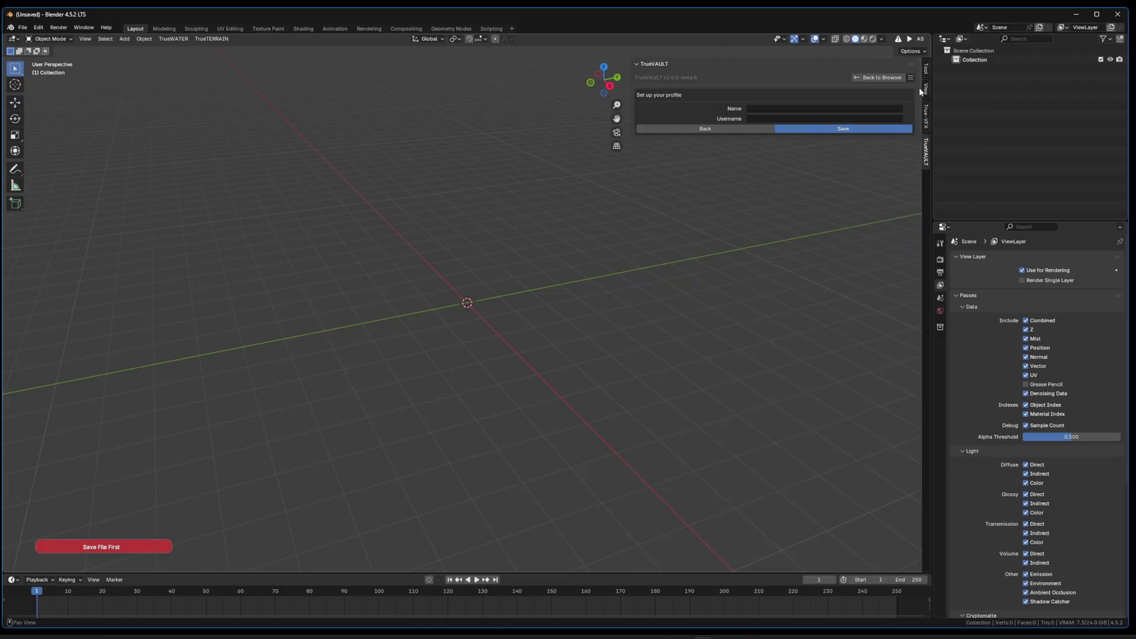
Step: Save the TrueVAULT profile with name 'Vault' and the account username
{"action": "left_click", "coordinate": [757, 109]}
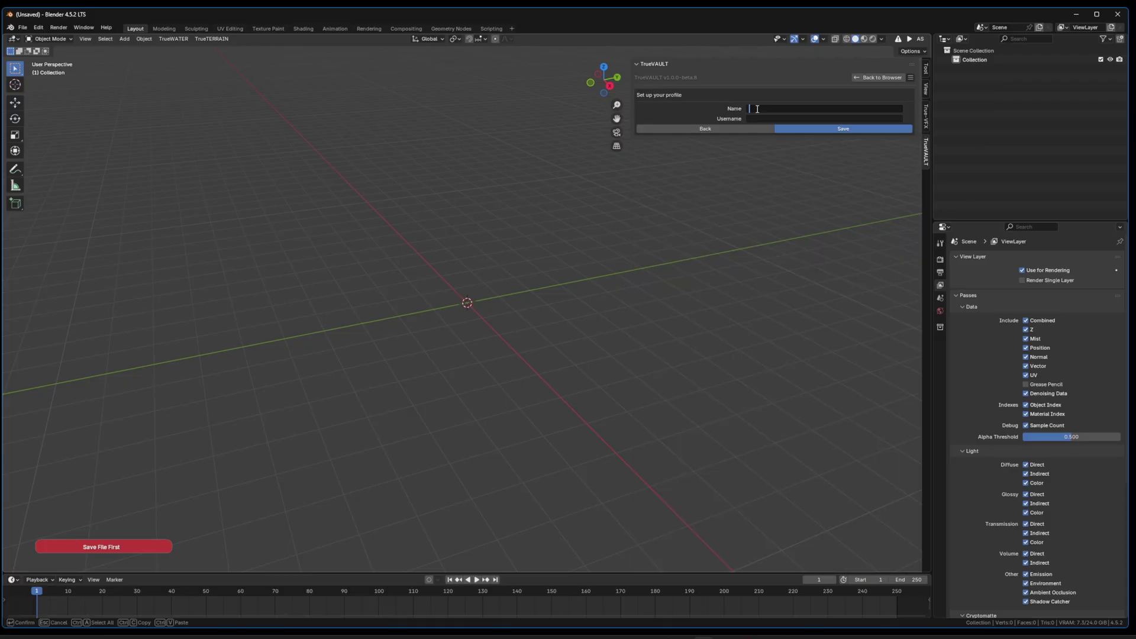
{"action": "type", "text": "Vault"}
{"action": "key", "text": "Tab"}
{"action": "type", "text": "truevfxvault"}
{"action": "key", "text": "Return"}
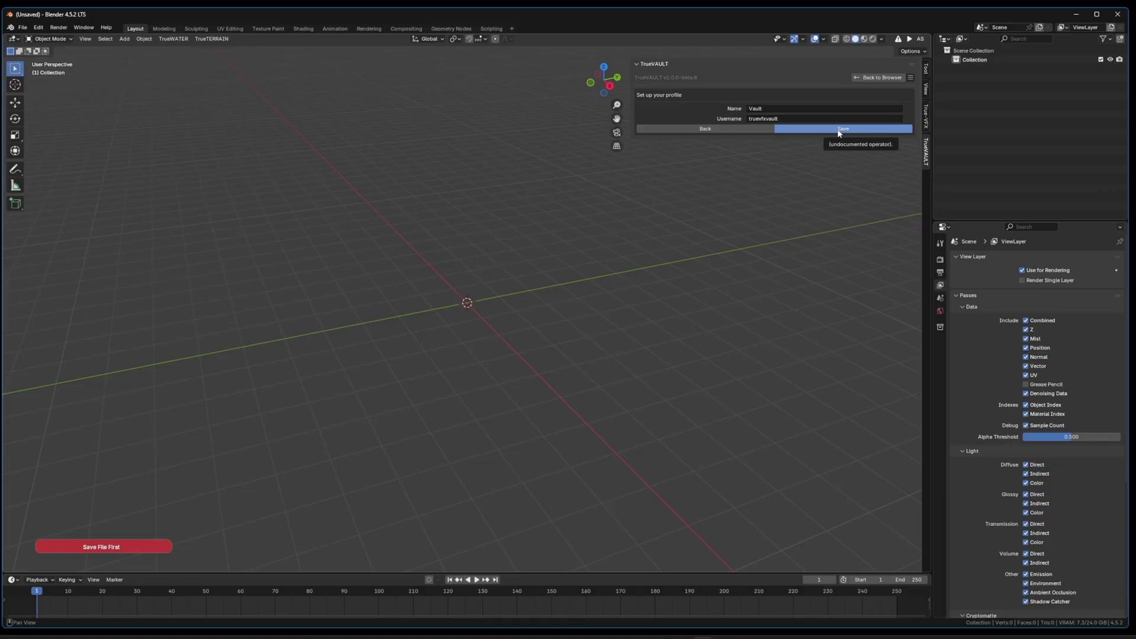
{"action": "left_click", "coordinate": [838, 132]}
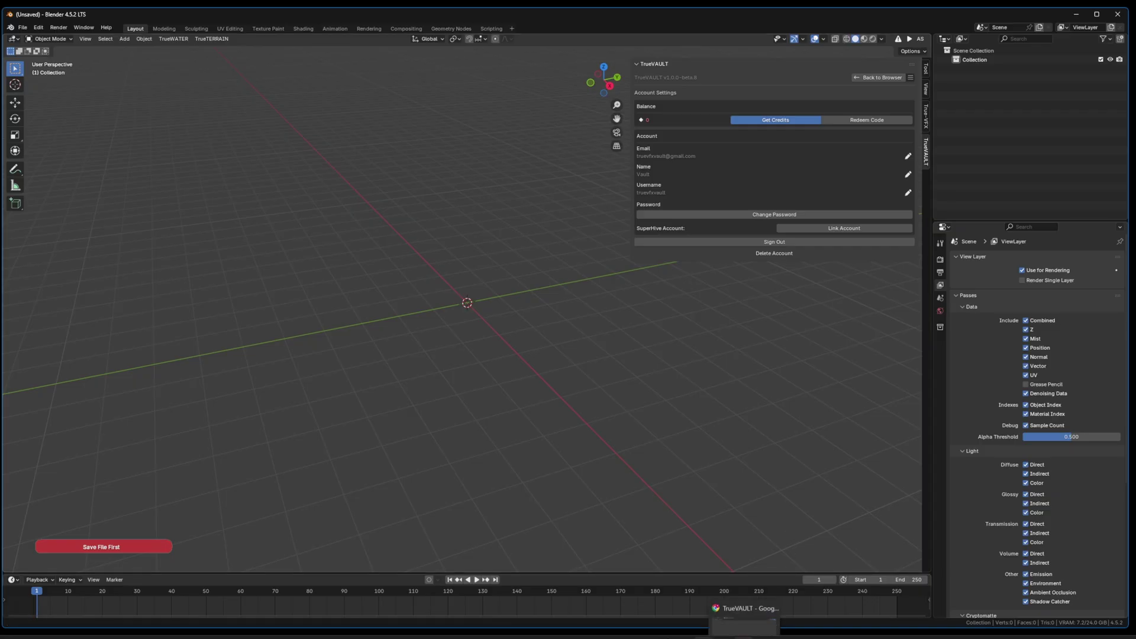
{"action": "left_click", "coordinate": [745, 627]}
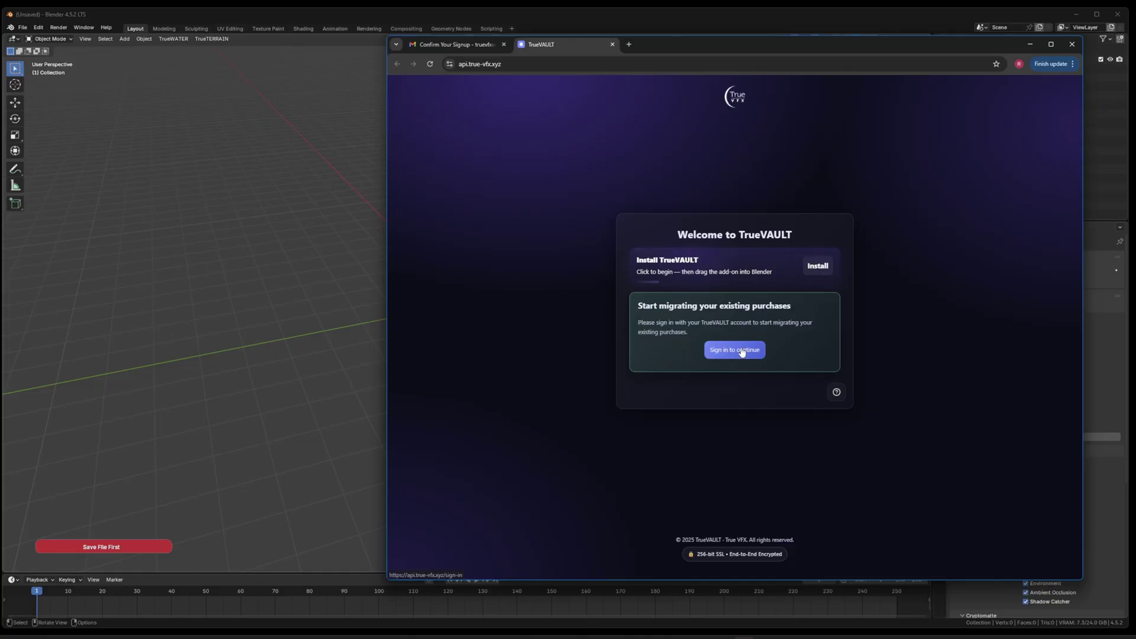
Step: Sign in on the TrueVAULT website with the account e-mail and password
{"action": "left_click", "coordinate": [720, 349]}
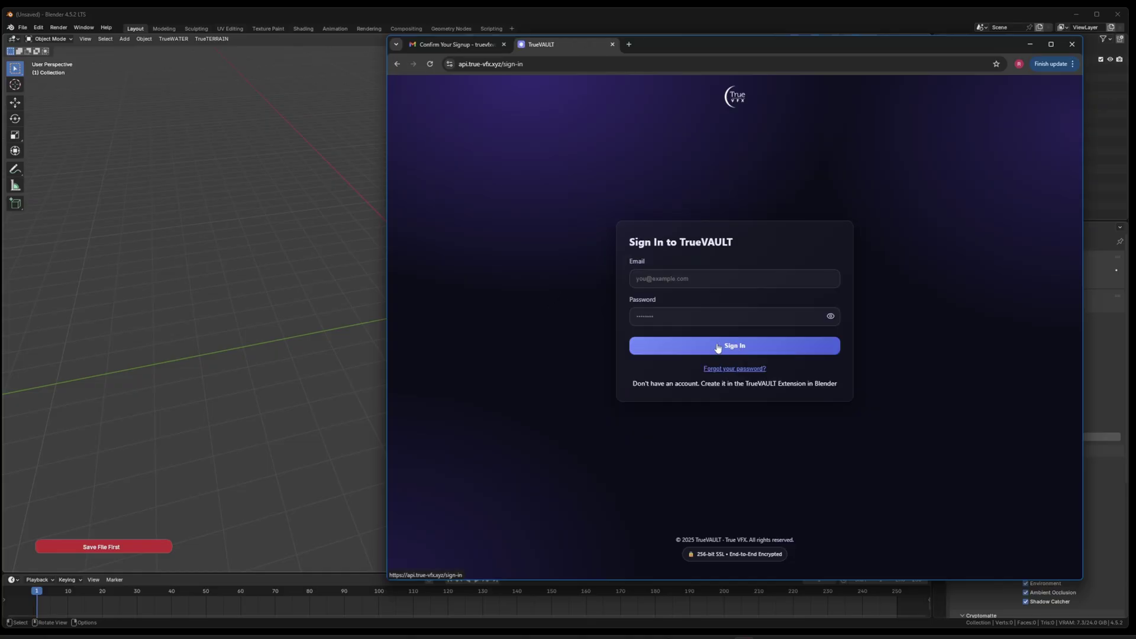
{"action": "left_click", "coordinate": [683, 283]}
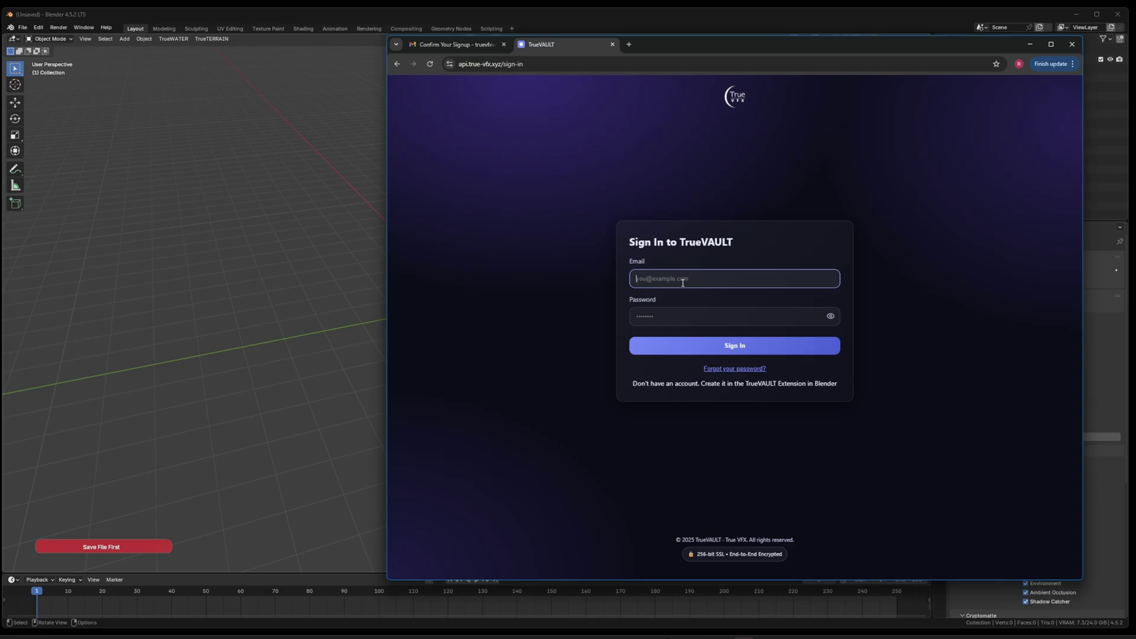
{"action": "key", "text": "Tab"}
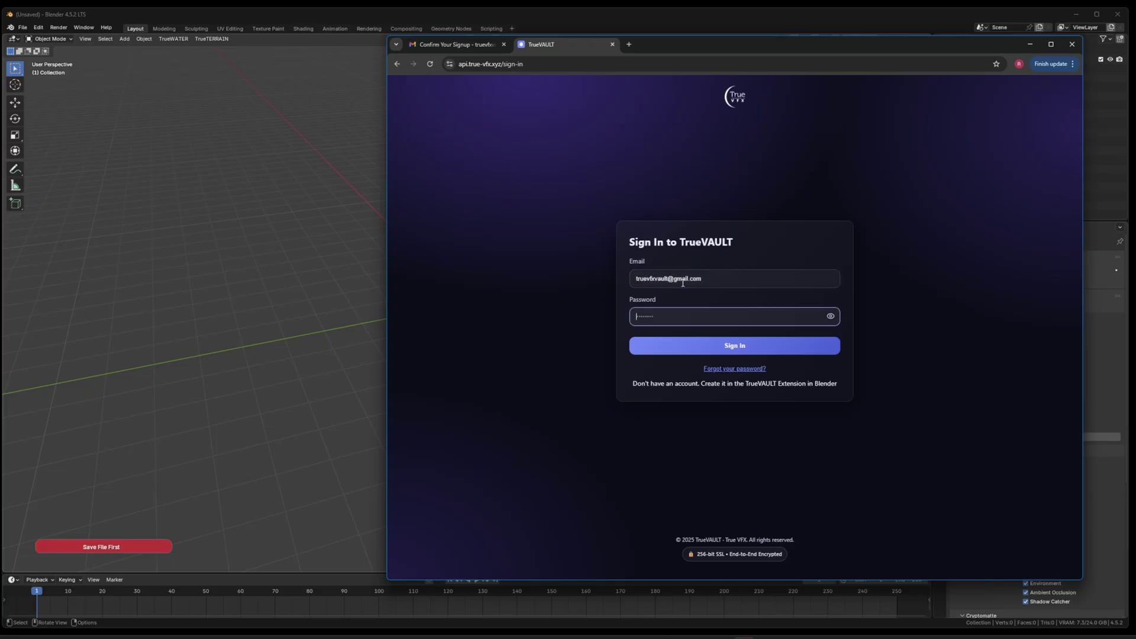
{"action": "type", "text": "*************"}
{"action": "key", "text": "Return"}
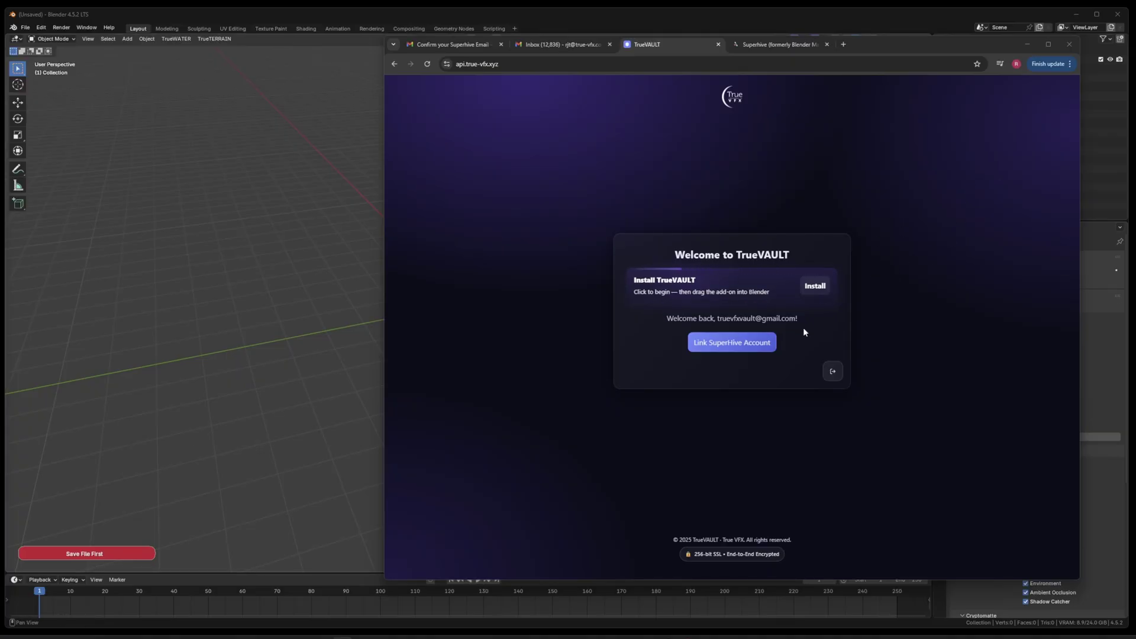
Step: Request a SuperHive link email for the SuperHive account's e-mail address
{"action": "left_click", "coordinate": [732, 344]}
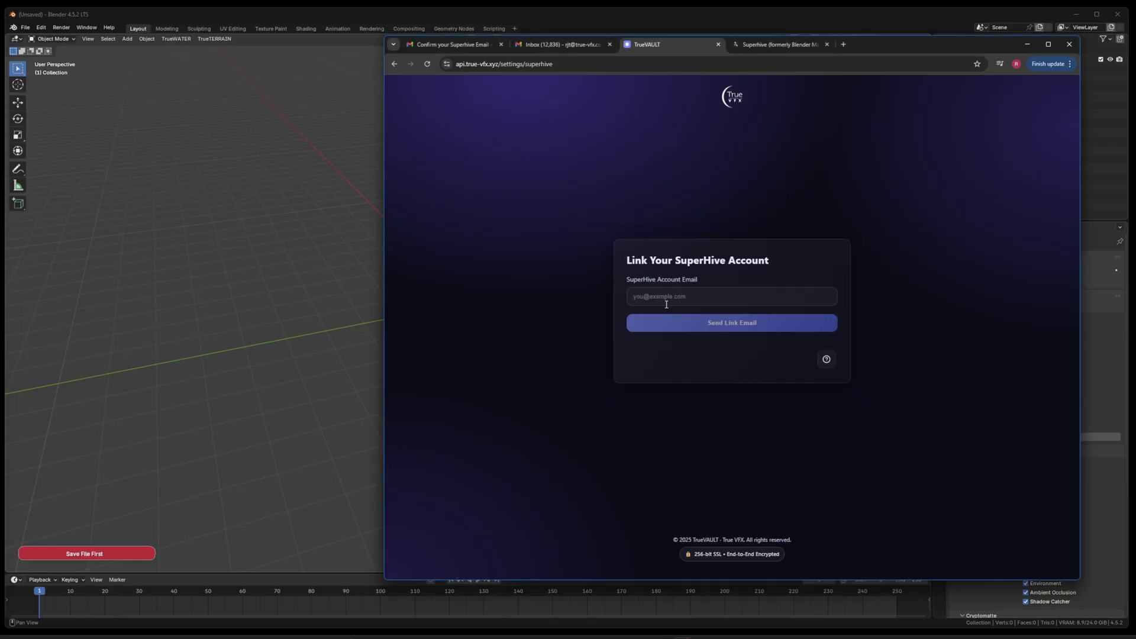
{"action": "left_click", "coordinate": [664, 296]}
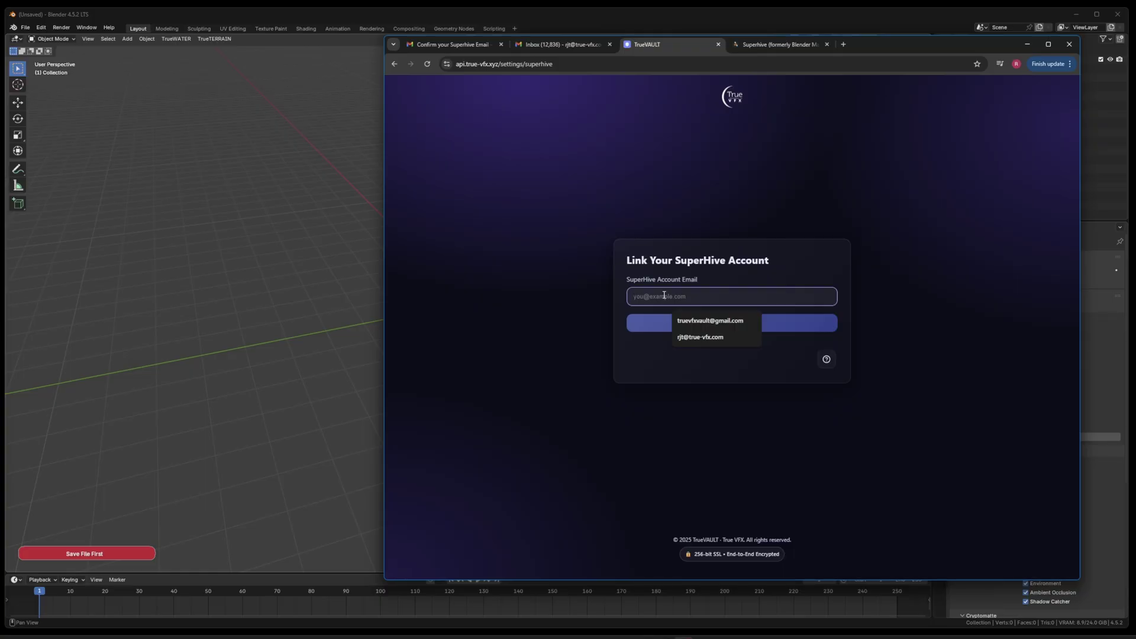
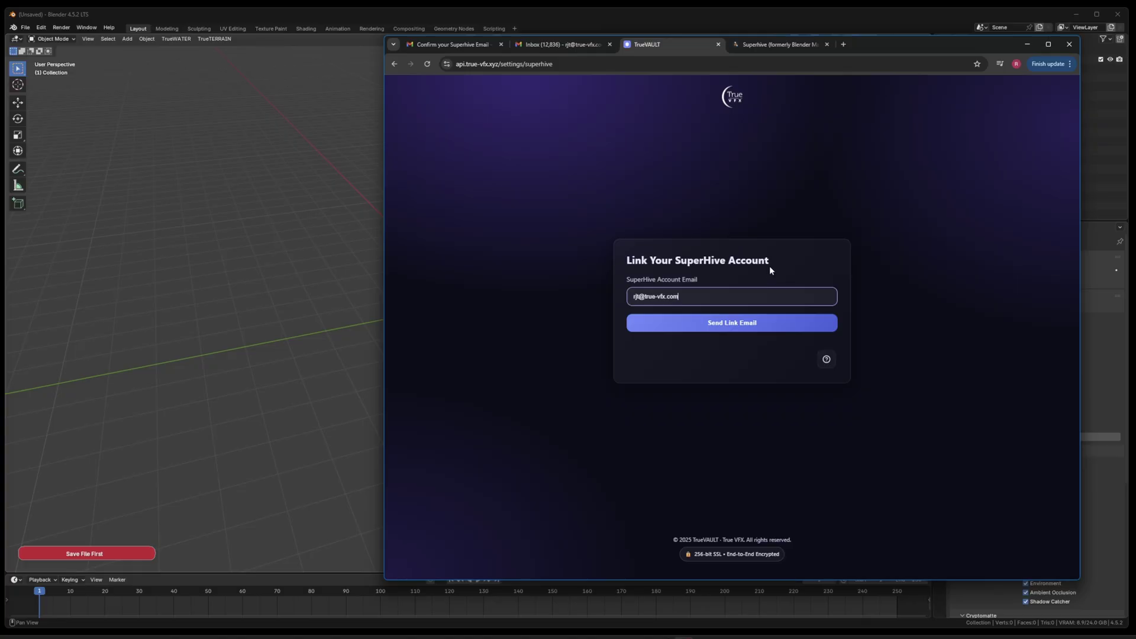
{"action": "left_click", "coordinate": [727, 324]}
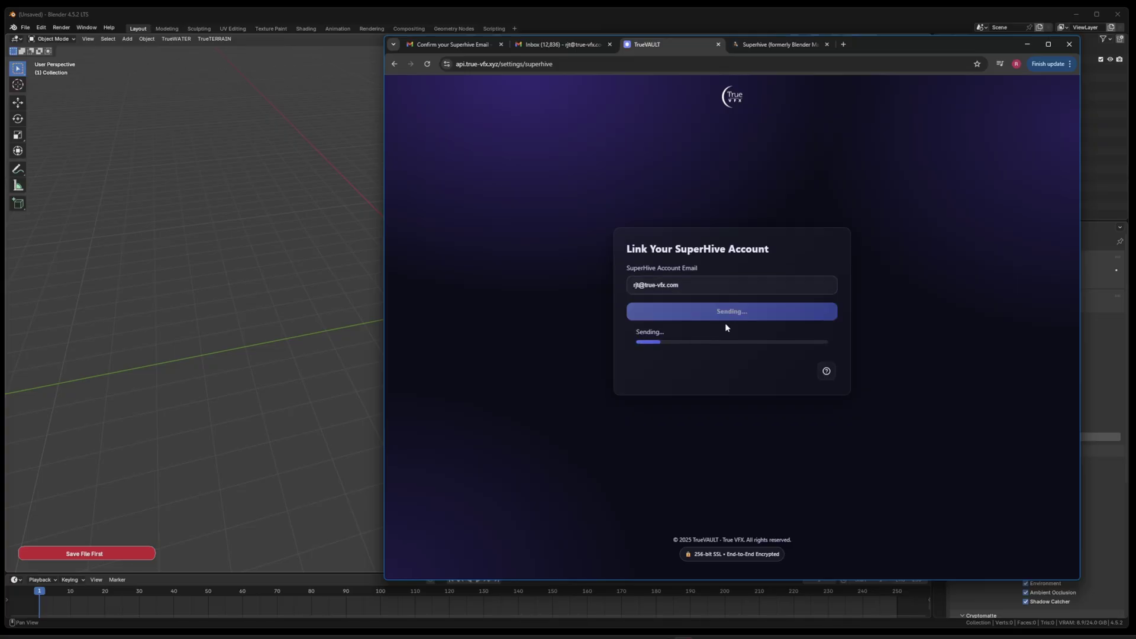
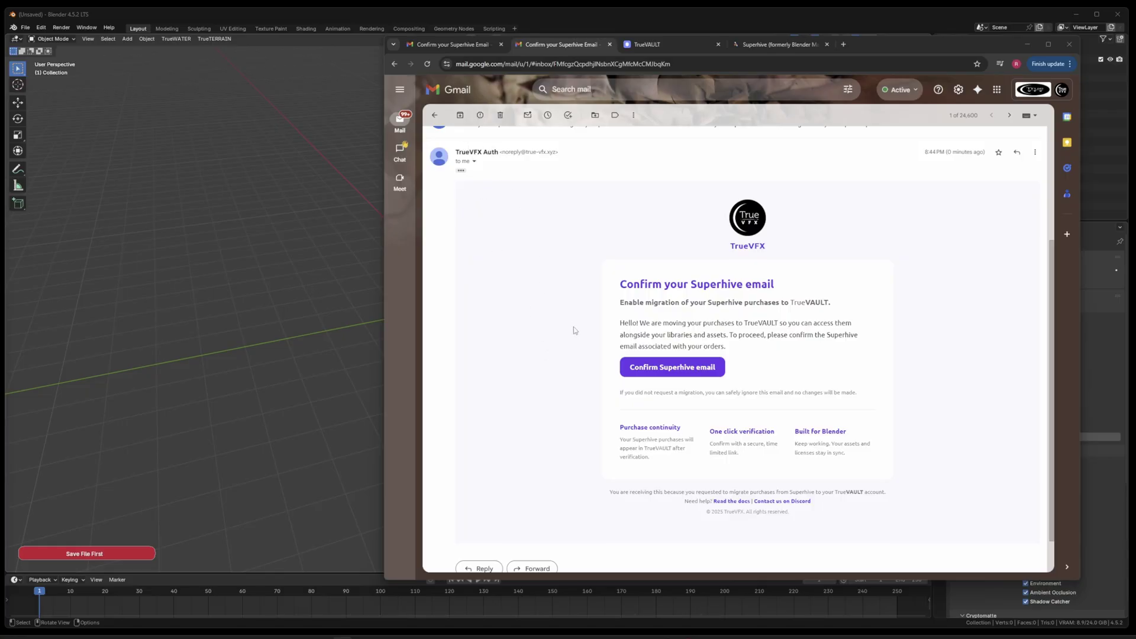
Step: Confirm the Superhive email so all six purchases link to TrueVAULT, then return to Blender
{"action": "left_click", "coordinate": [656, 368]}
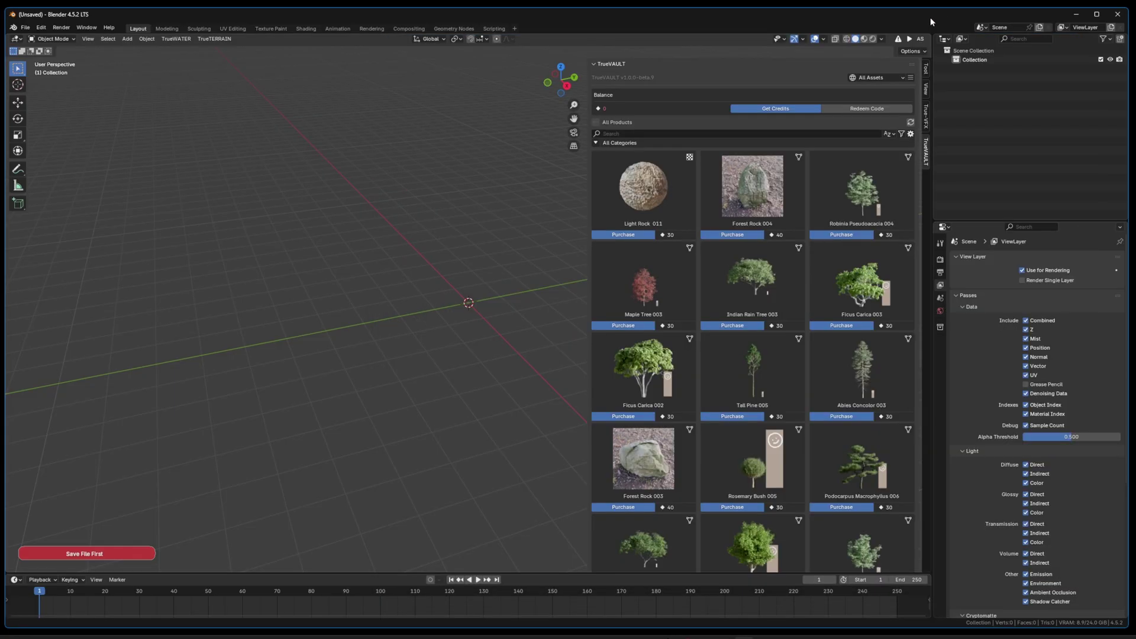
{"action": "left_click", "coordinate": [938, 19]}
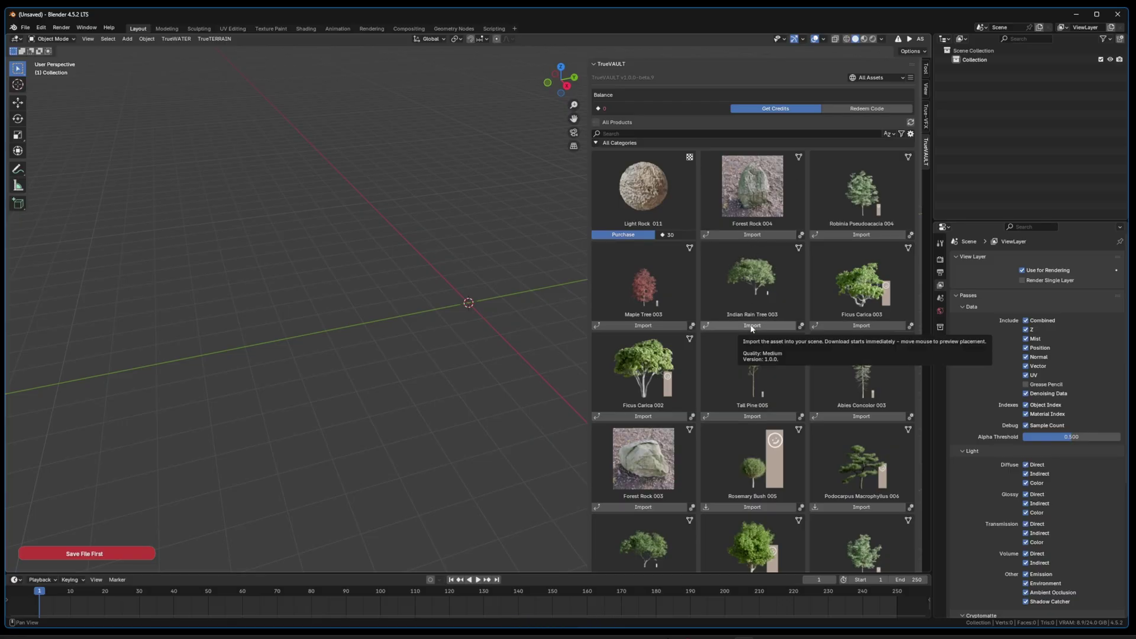
Step: Go to the second TrueVAULT asset page and import Japanese Larch 003 into the viewport
{"action": "scroll", "coordinate": [753, 329], "scroll_direction": "down", "scroll_amount": 10}
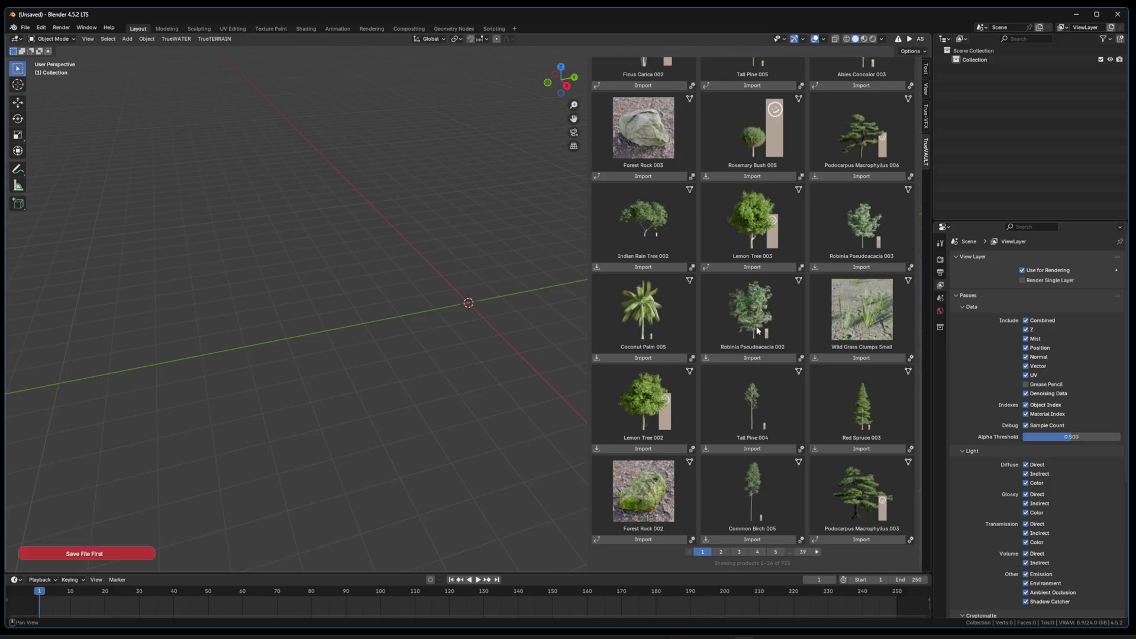
{"action": "left_click", "coordinate": [721, 552]}
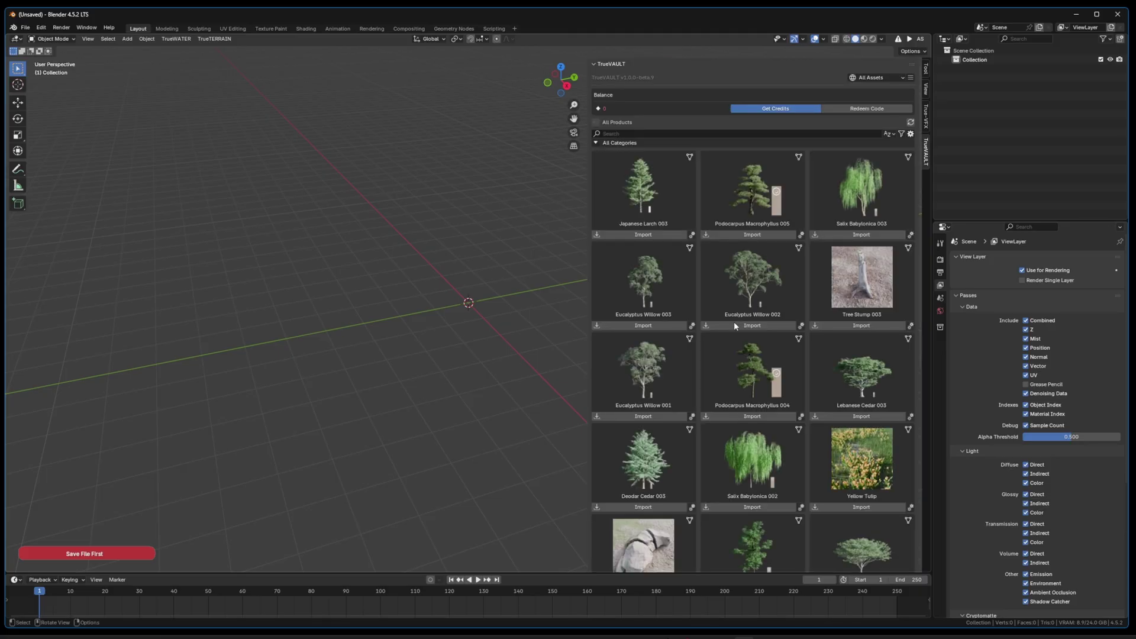
{"action": "scroll", "coordinate": [770, 268], "scroll_direction": "down", "scroll_amount": 10}
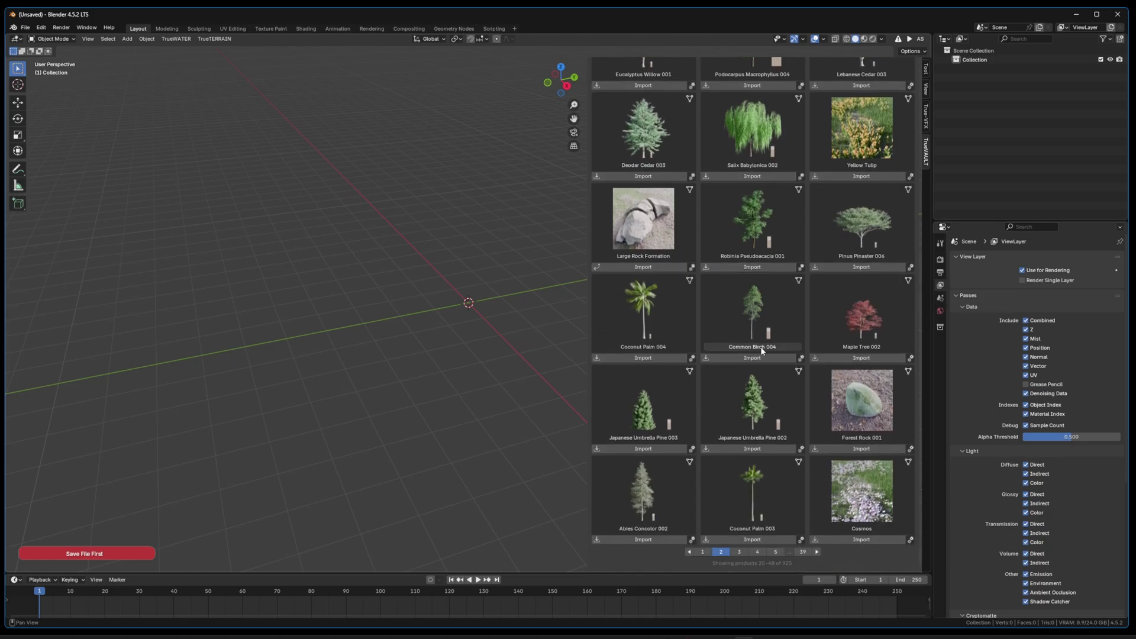
{"action": "scroll", "coordinate": [741, 324], "scroll_direction": "up", "scroll_amount": 10}
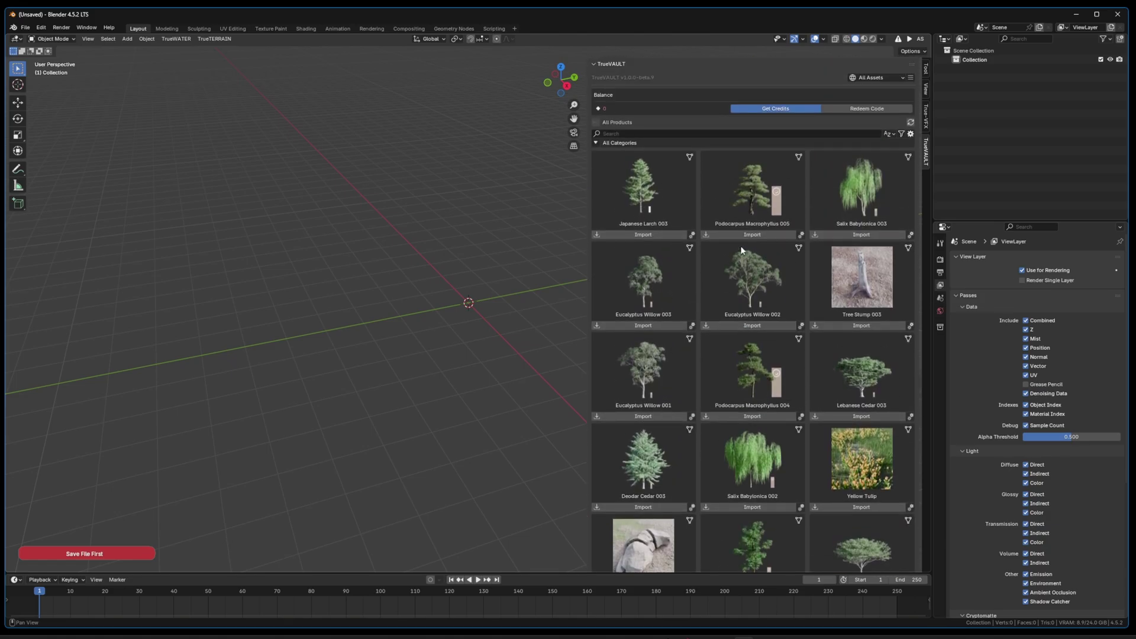
{"action": "left_click", "coordinate": [644, 233]}
{"action": "left_click", "coordinate": [365, 327]}
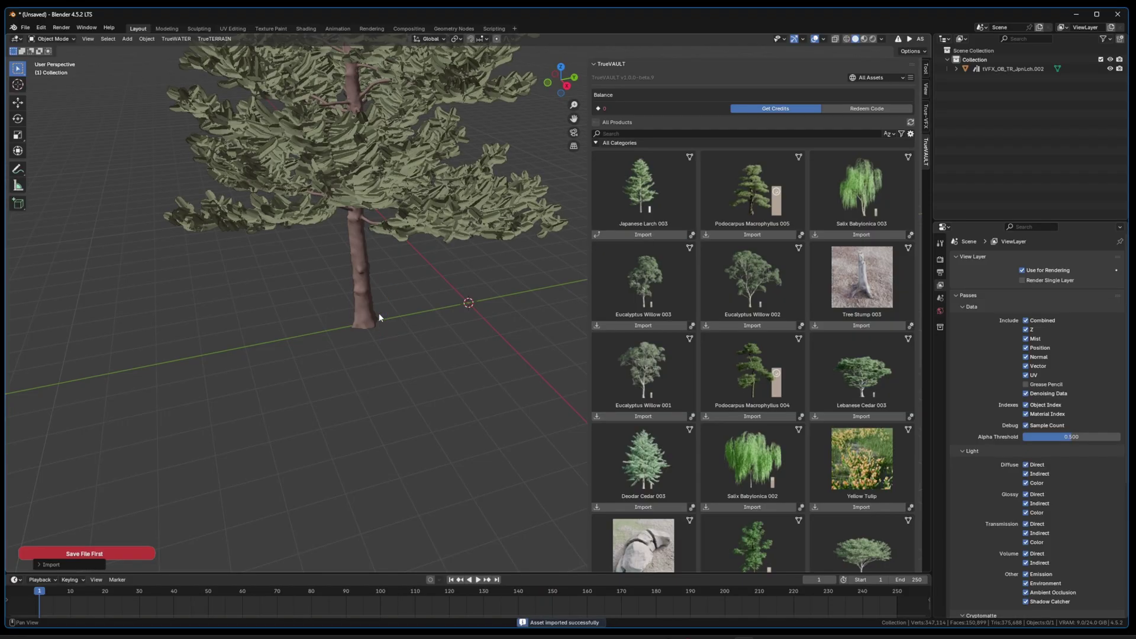
Step: Frame the larch tree in view and switch the viewport to Rendered shading
{"action": "left_click", "coordinate": [363, 285]}
{"action": "key", "text": "KP_Decimal"}
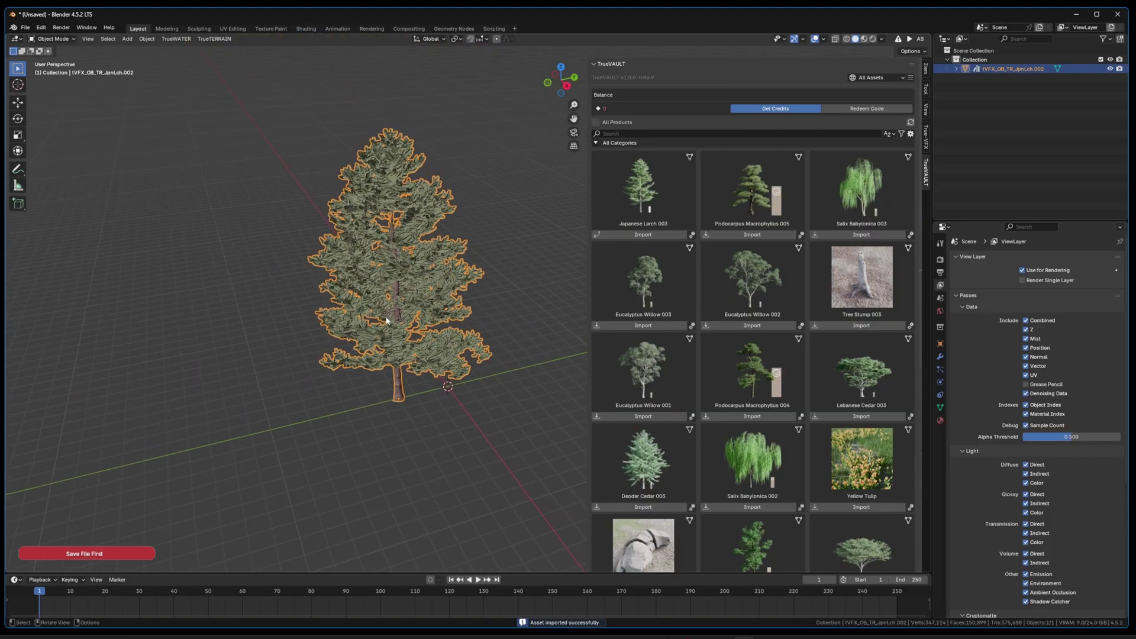
{"action": "key", "text": "z"}
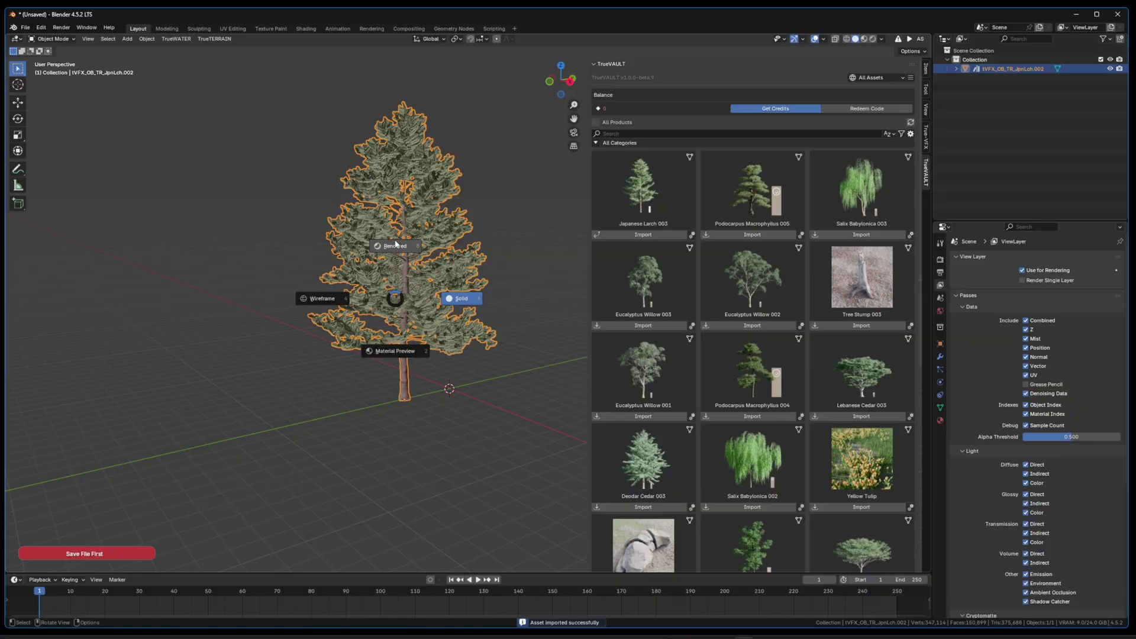
{"action": "left_click", "coordinate": [396, 243]}
{"action": "mouse_move", "coordinate": [399, 253]}
{"action": "middle_mouse_down"}
{"action": "mouse_move", "coordinate": [421, 261]}
{"action": "mouse_move", "coordinate": [339, 266]}
{"action": "mouse_move", "coordinate": [355, 248]}
{"action": "mouse_move", "coordinate": [418, 282]}
{"action": "mouse_move", "coordinate": [366, 285]}
{"action": "mouse_move", "coordinate": [415, 279]}
{"action": "middle_mouse_up"}
Step: Import Eucalyptus Willow 002 left of the larch and check the render without overlays
{"action": "scroll", "coordinate": [378, 284], "scroll_direction": "down", "scroll_amount": 3}
{"action": "left_click", "coordinate": [752, 325]}
{"action": "left_click", "coordinate": [224, 357]}
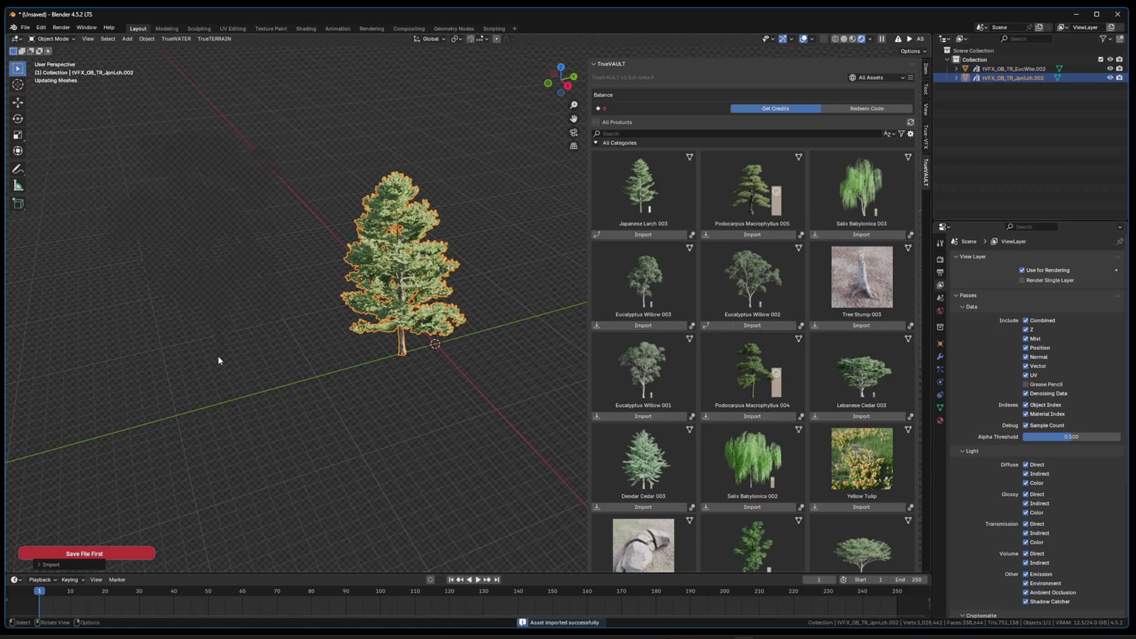
{"action": "middle_click_drag", "start_coordinate": [214, 294], "coordinate": [278, 288]}
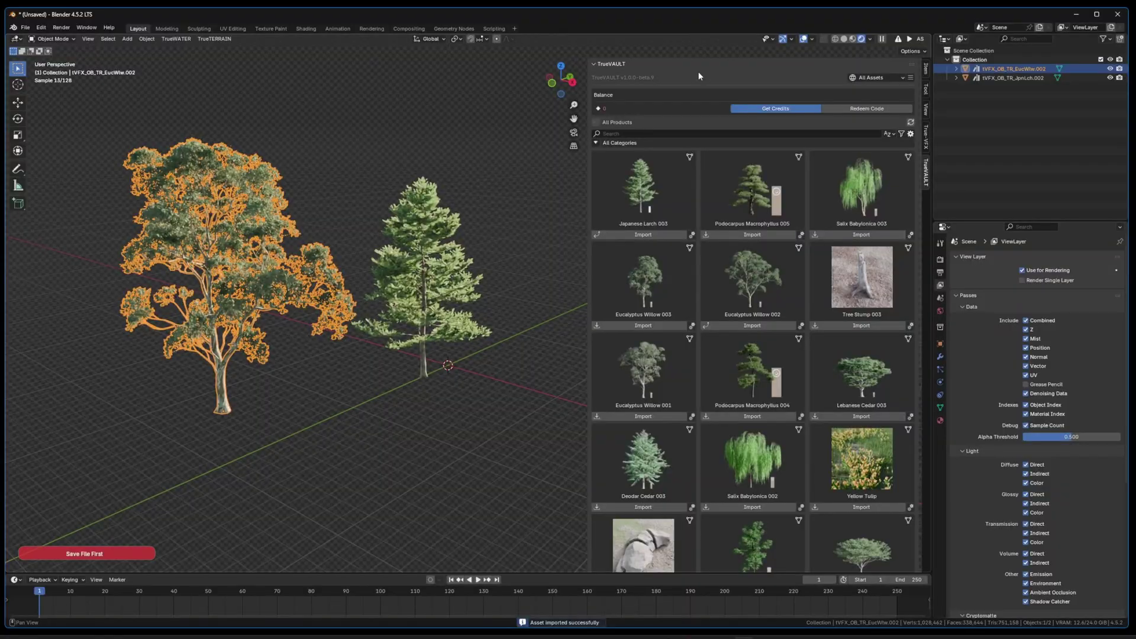
{"action": "left_click", "coordinate": [804, 39]}
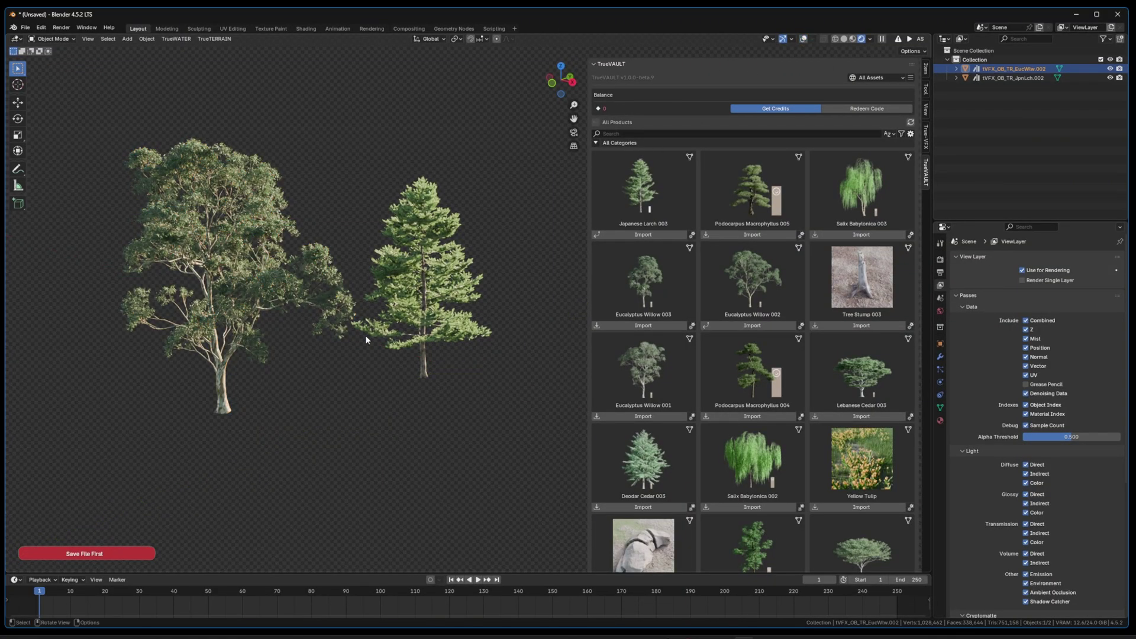
{"action": "left_click", "coordinate": [432, 307]}
{"action": "middle_click_drag", "start_coordinate": [432, 306], "coordinate": [396, 317]}
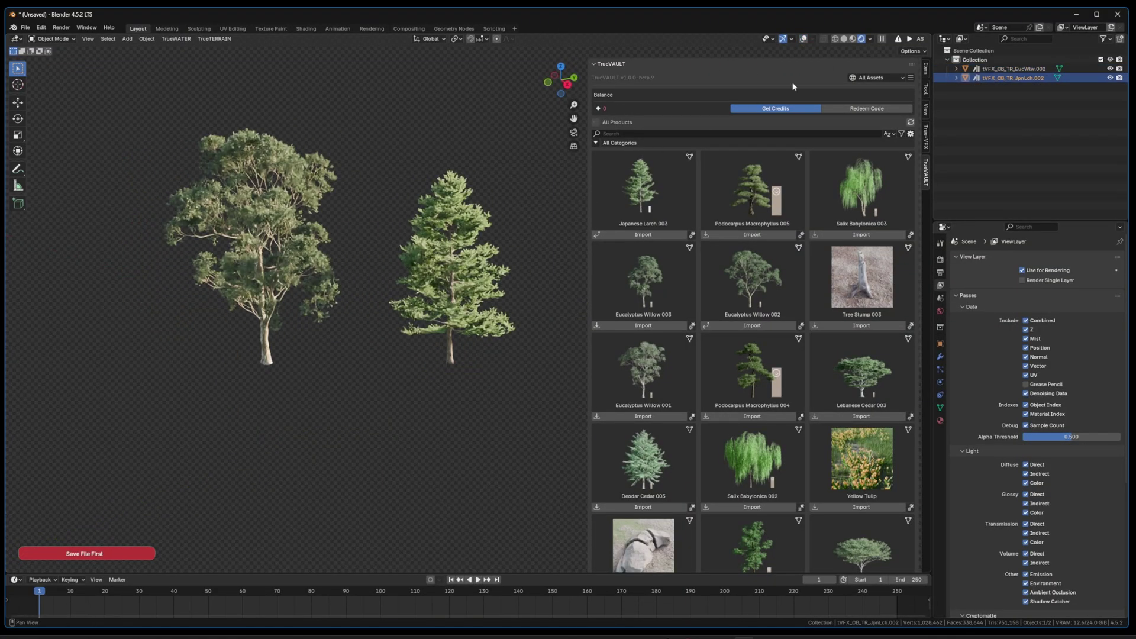
{"action": "left_click", "coordinate": [804, 39]}
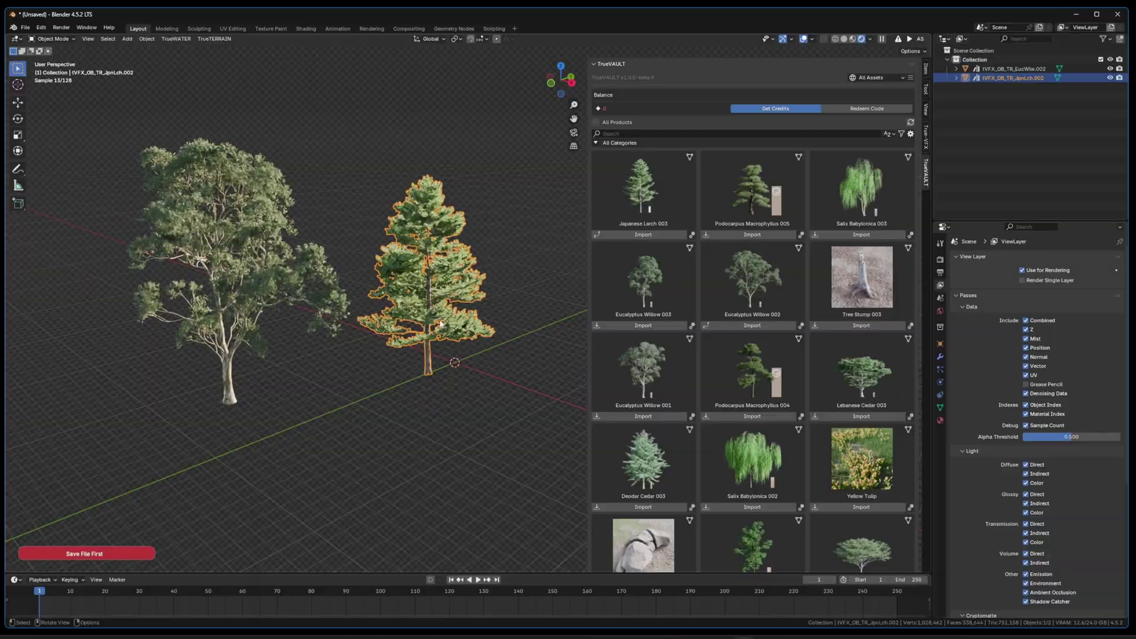
Step: Import Lebanese Cedar 003 from the TrueVAULT panel and place it near the other trees
{"action": "scroll", "coordinate": [441, 324], "scroll_direction": "up", "scroll_amount": 3}
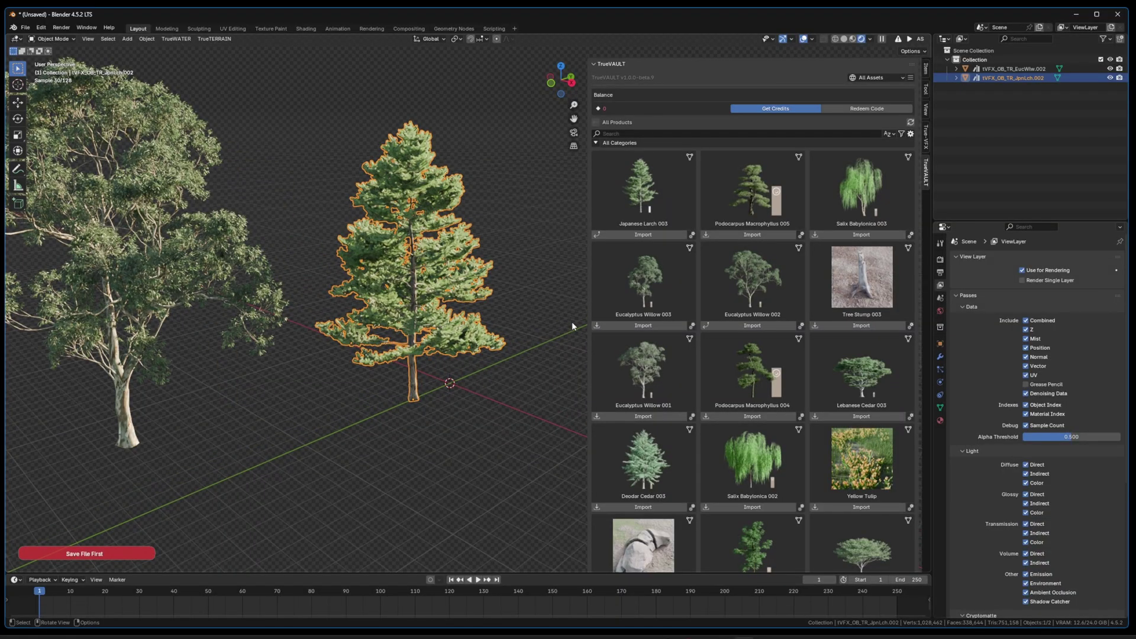
{"action": "left_click", "coordinate": [855, 418]}
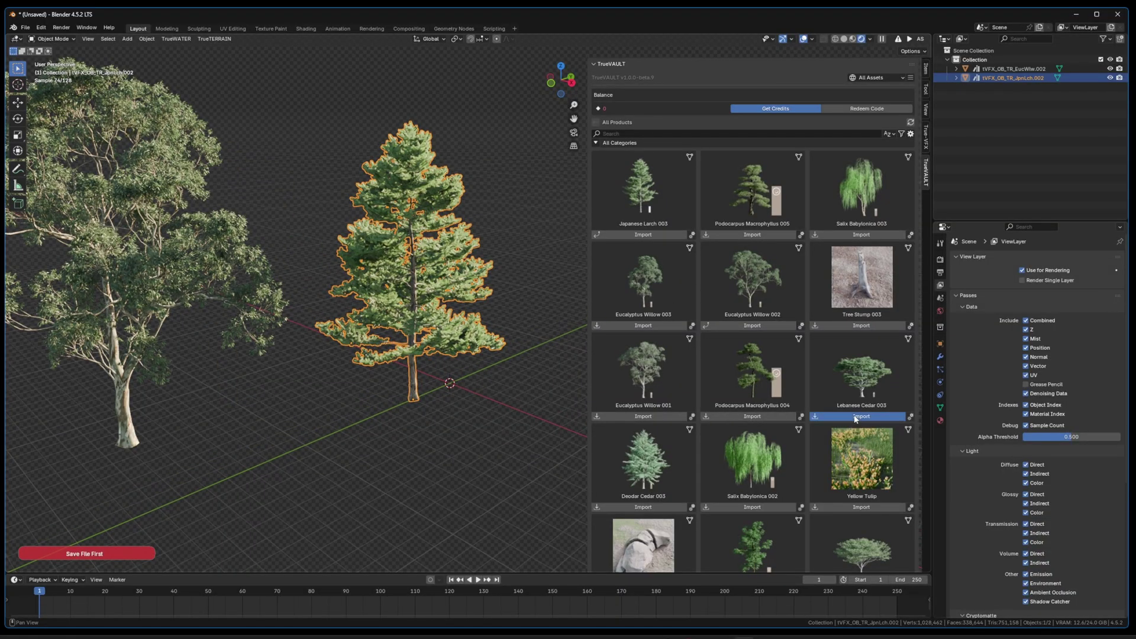
{"action": "left_click", "coordinate": [424, 131]}
{"action": "middle_click_drag", "start_coordinate": [480, 254], "coordinate": [231, 277]}
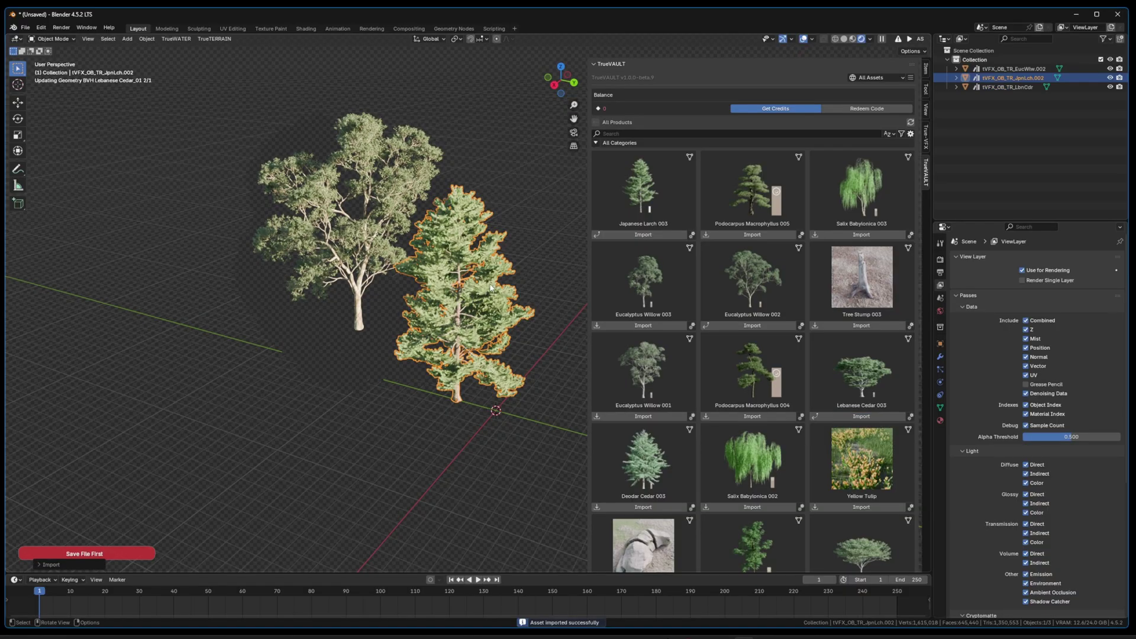
Step: Clear the Lebanese Cedar's tilt with Alt+R and slide it along the ground plane
{"action": "middle_click_drag", "start_coordinate": [487, 296], "coordinate": [385, 278]}
{"action": "scroll", "coordinate": [349, 289], "scroll_direction": "up", "scroll_amount": 6}
{"action": "scroll", "coordinate": [350, 289], "scroll_direction": "down", "scroll_amount": 4}
{"action": "left_click", "coordinate": [342, 292]}
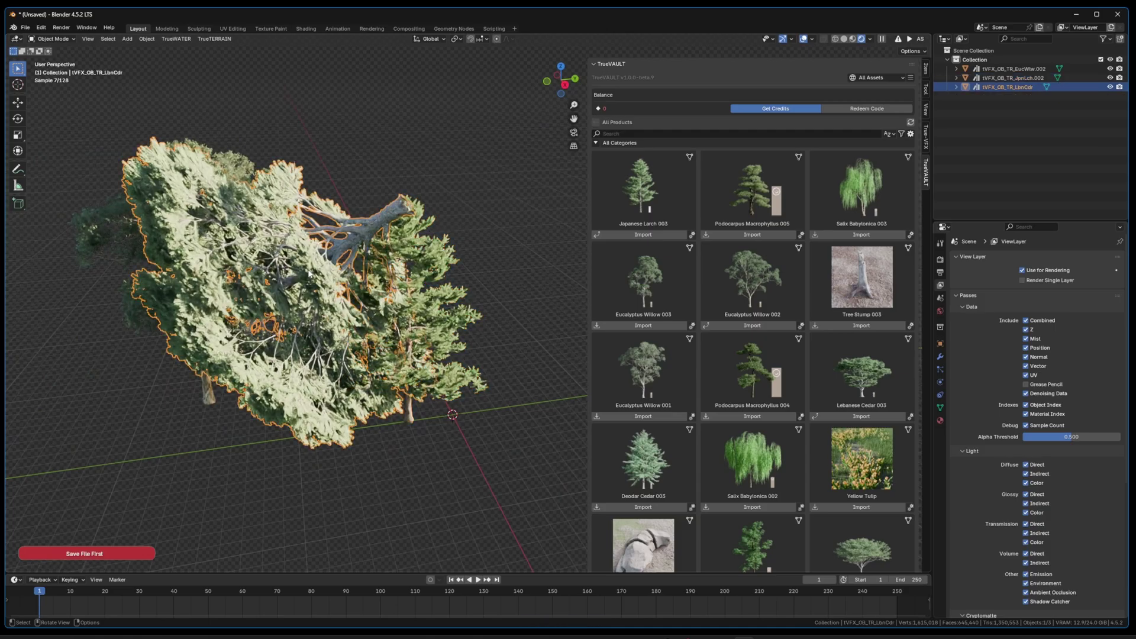
{"action": "key", "text": "alt+r"}
{"action": "middle_click_drag", "start_coordinate": [332, 296], "coordinate": [308, 308]}
{"action": "key", "text": "g"}
{"action": "key", "text": "shift+z"}
{"action": "key", "text": "Return"}
Step: Scroll the asset list to the top and bring the view close to the larch and cedar
{"action": "scroll", "coordinate": [775, 403], "scroll_direction": "down", "scroll_amount": 8}
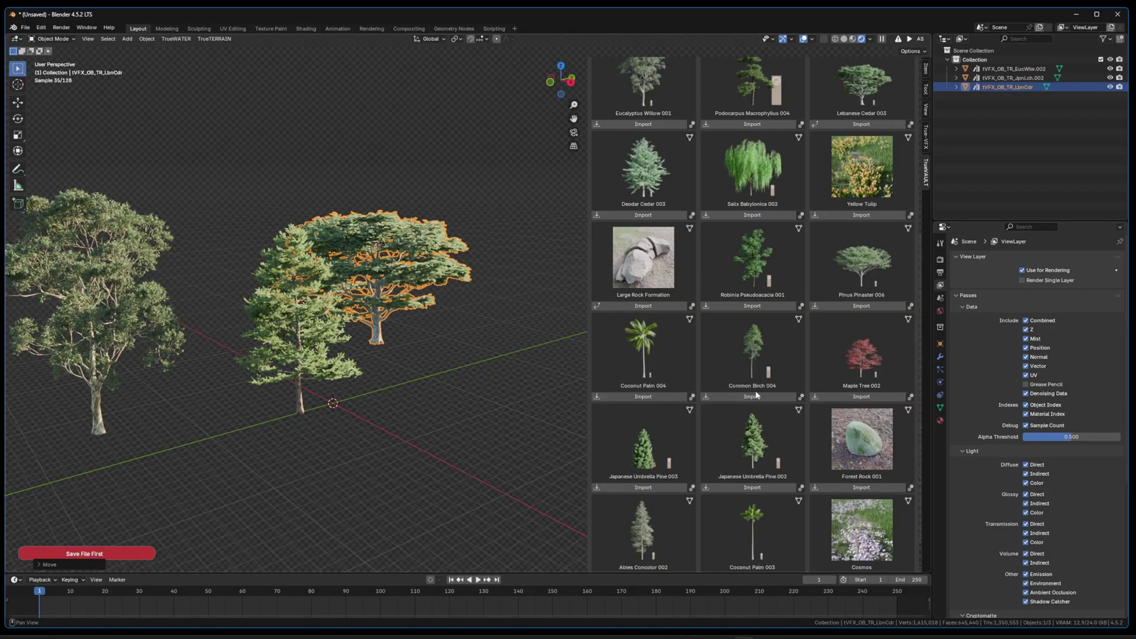
{"action": "scroll", "coordinate": [757, 395], "scroll_direction": "down", "scroll_amount": 1}
{"action": "scroll", "coordinate": [746, 432], "scroll_direction": "up", "scroll_amount": 8}
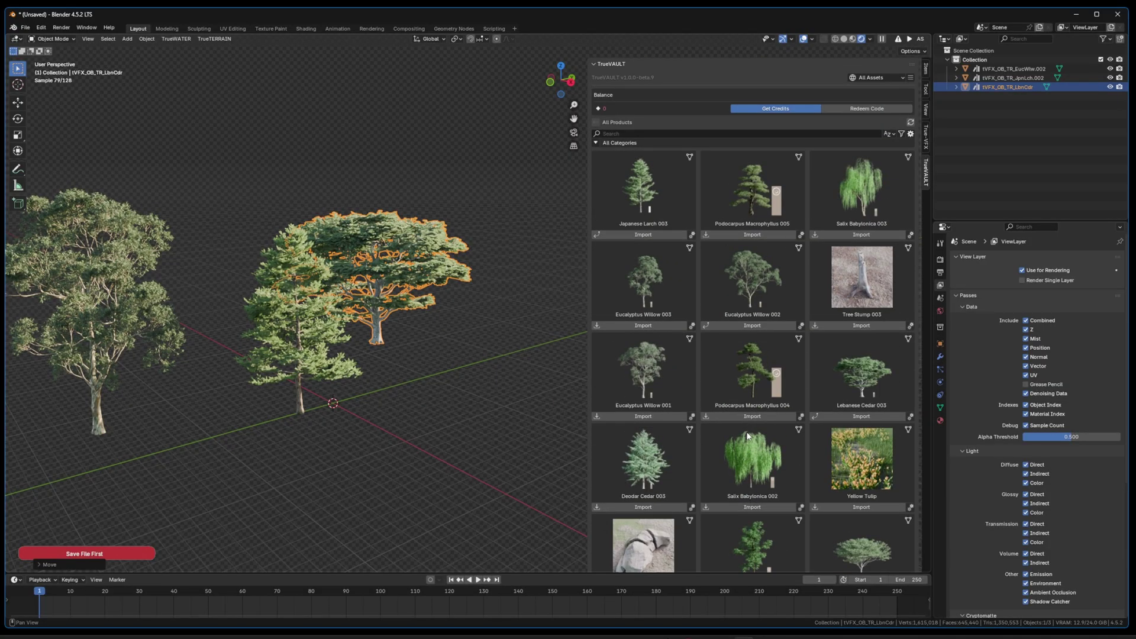
{"action": "scroll", "coordinate": [710, 232], "scroll_direction": "down", "scroll_amount": 8}
{"action": "middle_click_drag", "start_coordinate": [450, 279], "coordinate": [795, 384]}
{"action": "left_click", "coordinate": [387, 308]}
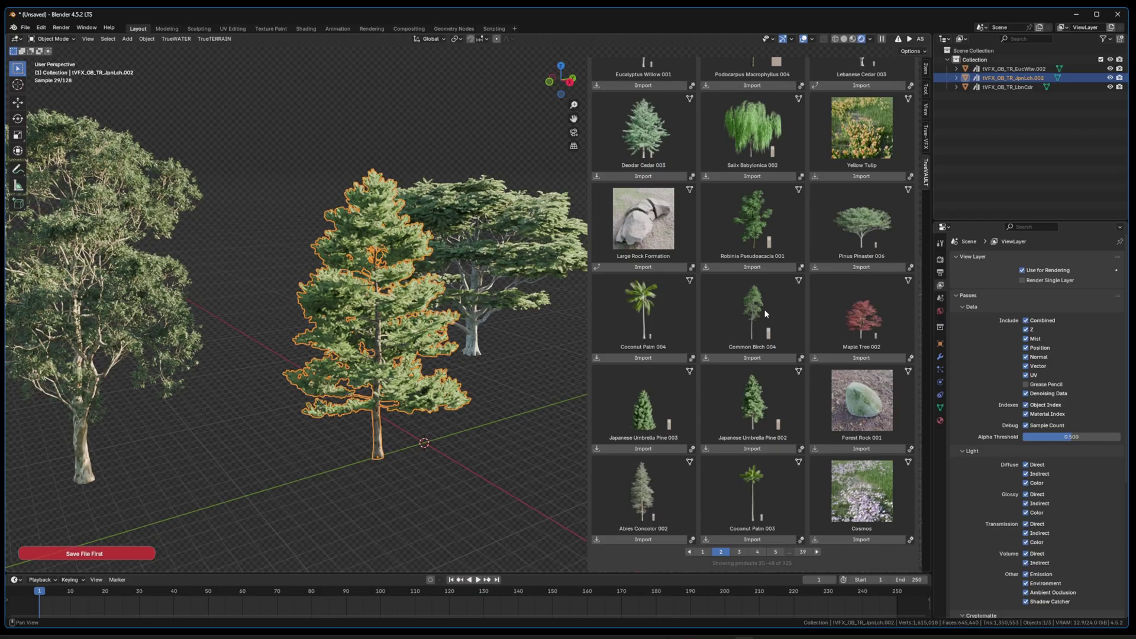
{"action": "scroll", "coordinate": [499, 411], "scroll_direction": "down", "scroll_amount": 4}
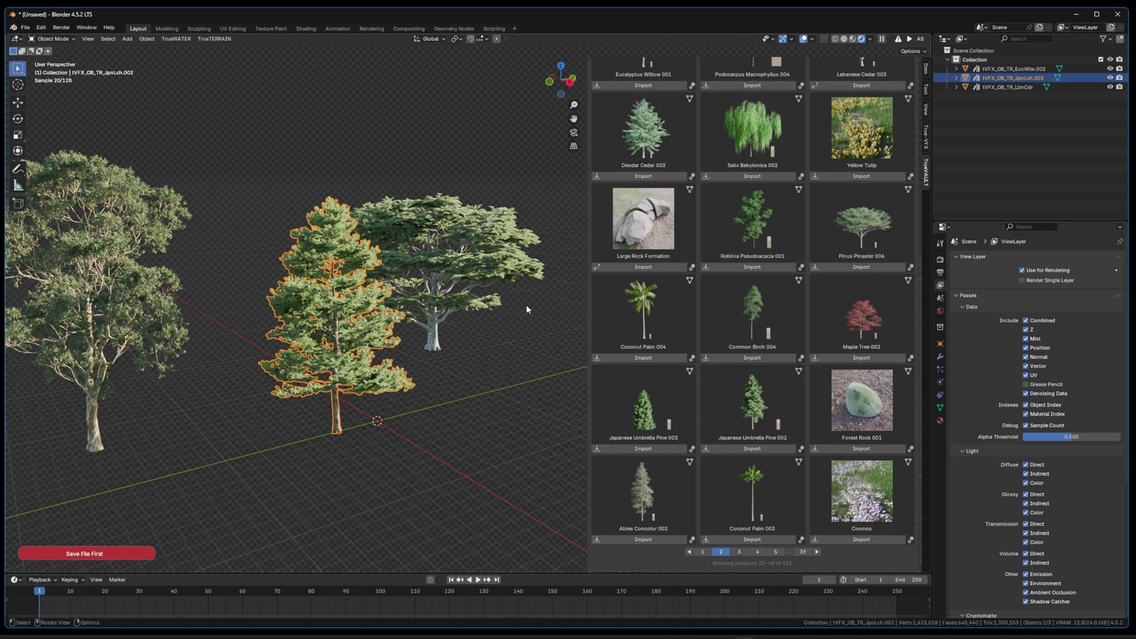
{"action": "scroll", "coordinate": [743, 302], "scroll_direction": "up", "scroll_amount": 8}
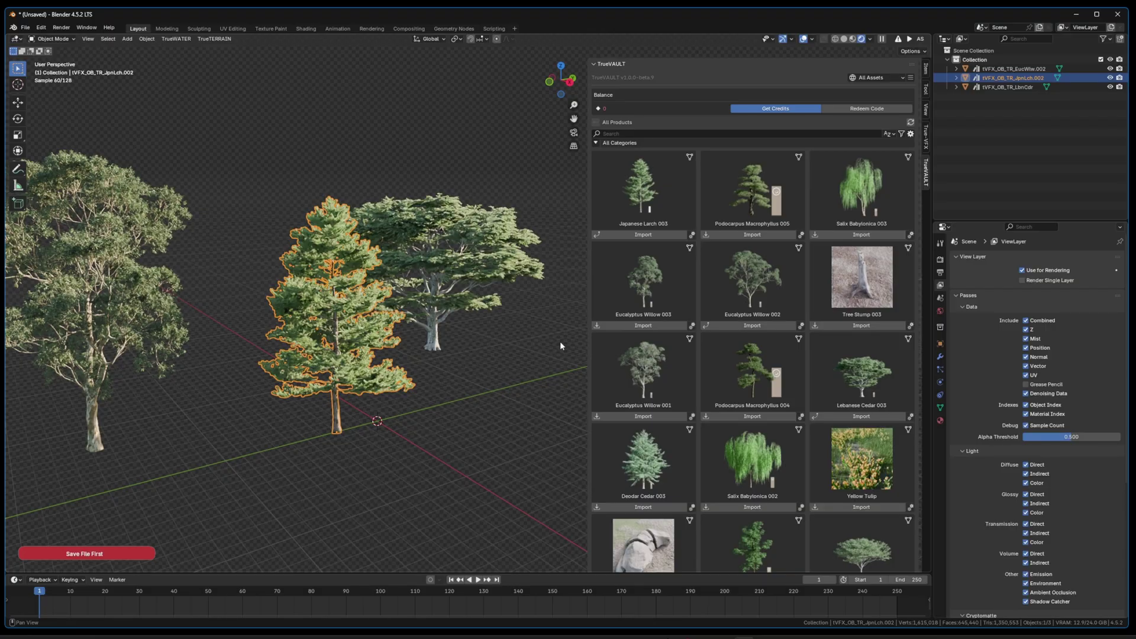
{"action": "middle_click_drag", "start_coordinate": [444, 346], "coordinate": [412, 323]}
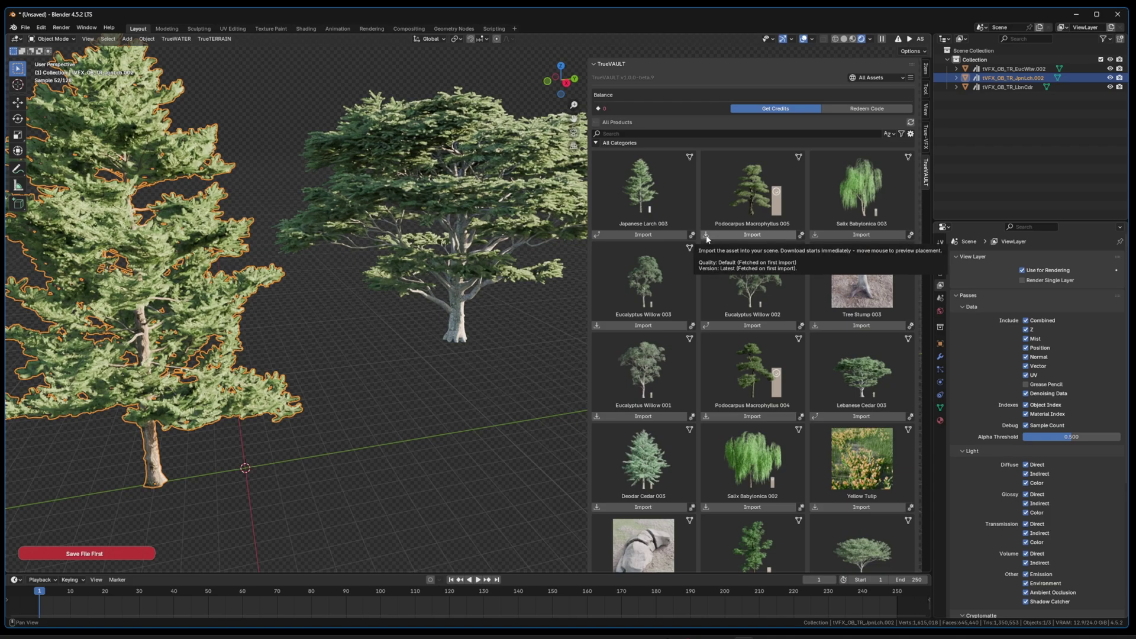
{"action": "left_click", "coordinate": [708, 326]}
{"action": "left_click_drag", "start_coordinate": [720, 325], "coordinate": [459, 445]}
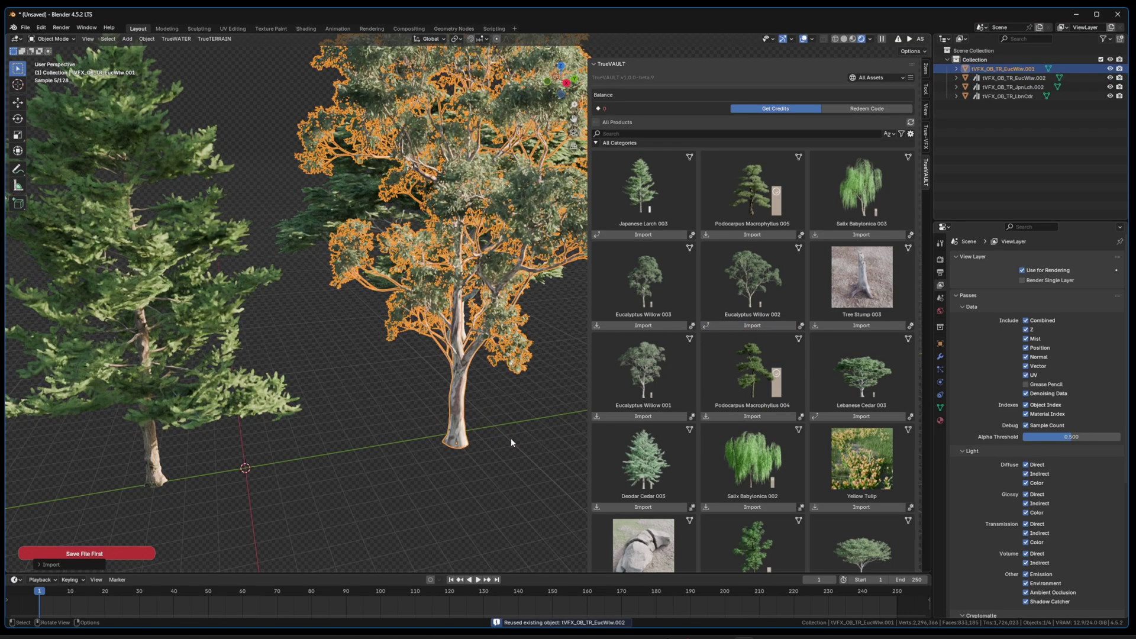
{"action": "key", "text": "Delete"}
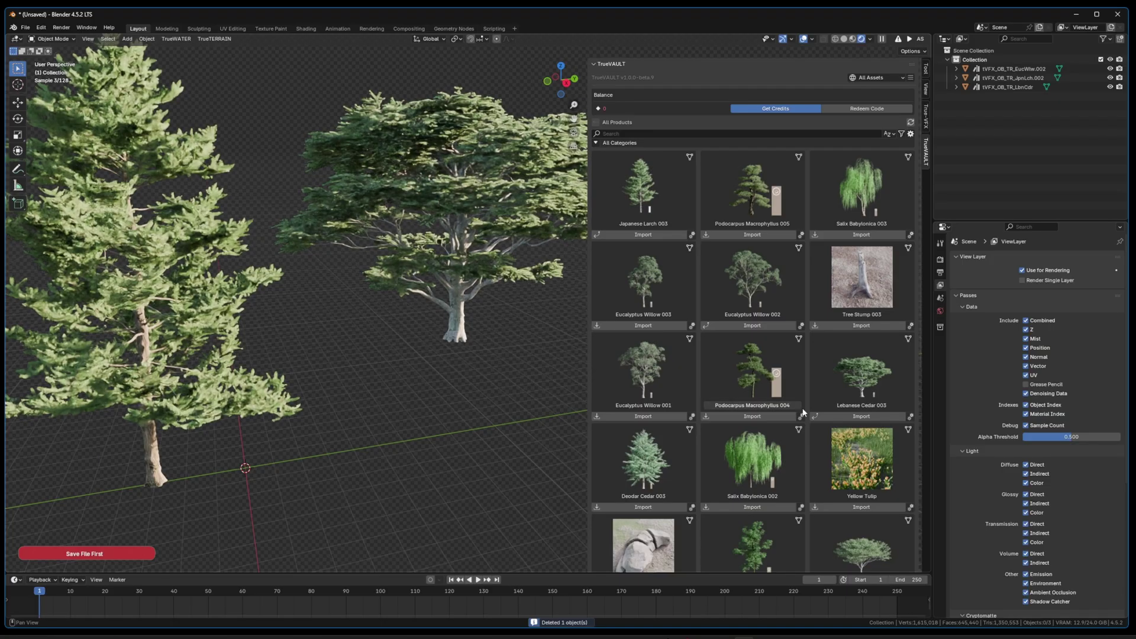
{"action": "left_click_drag", "start_coordinate": [448, 402], "coordinate": [448, 405]}
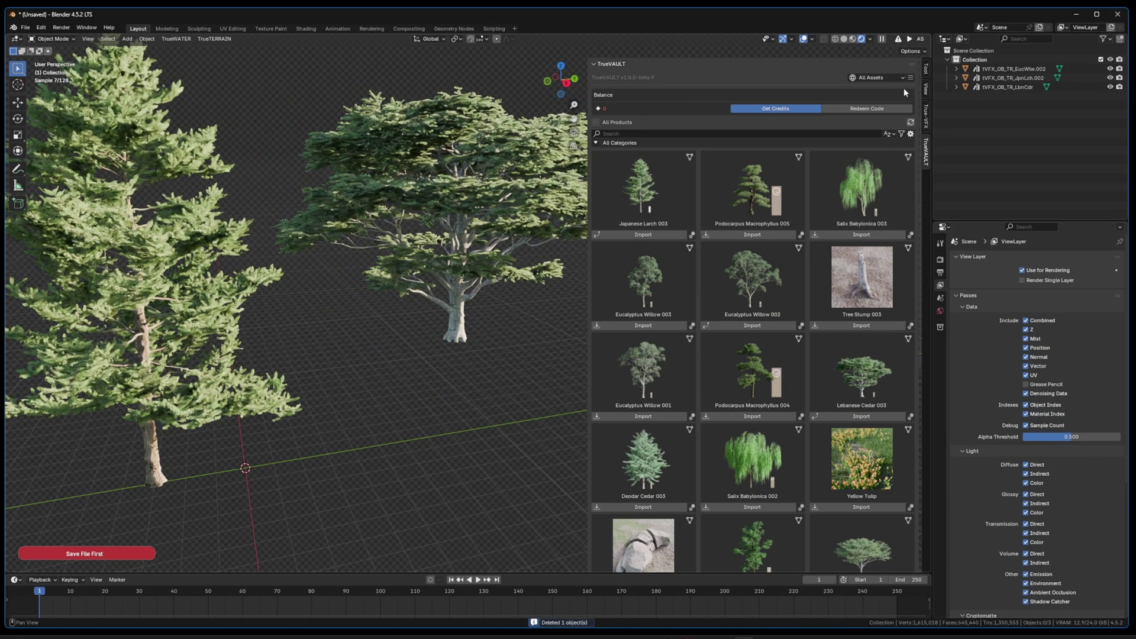
{"action": "left_click", "coordinate": [910, 77]}
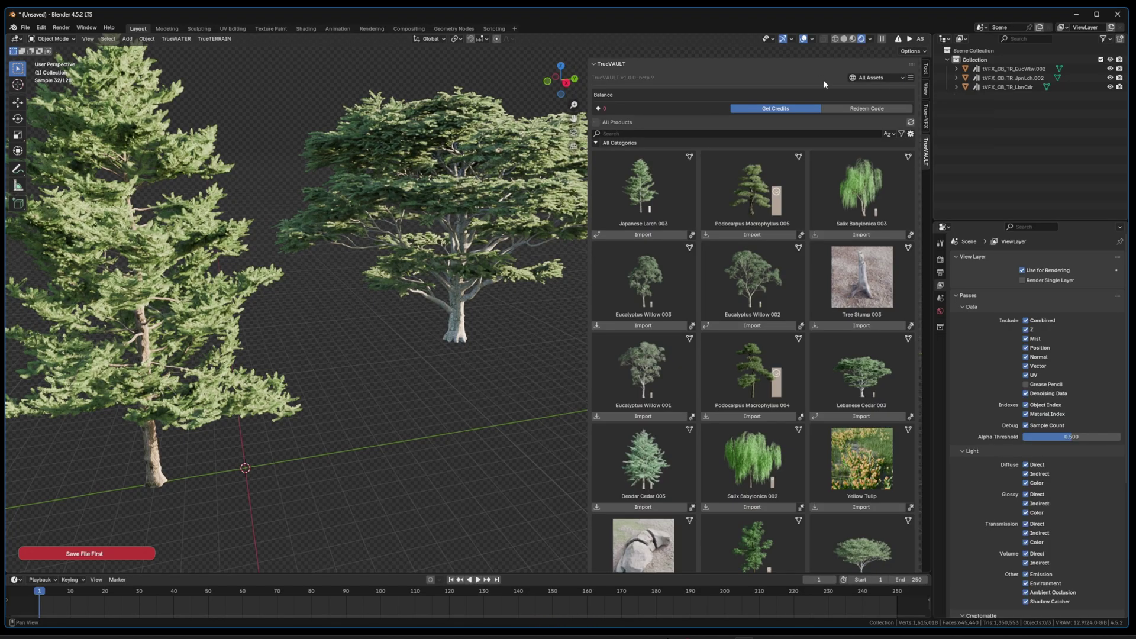
Step: Look through the TrueVAULT product type filter and sort order options
{"action": "left_click", "coordinate": [902, 135]}
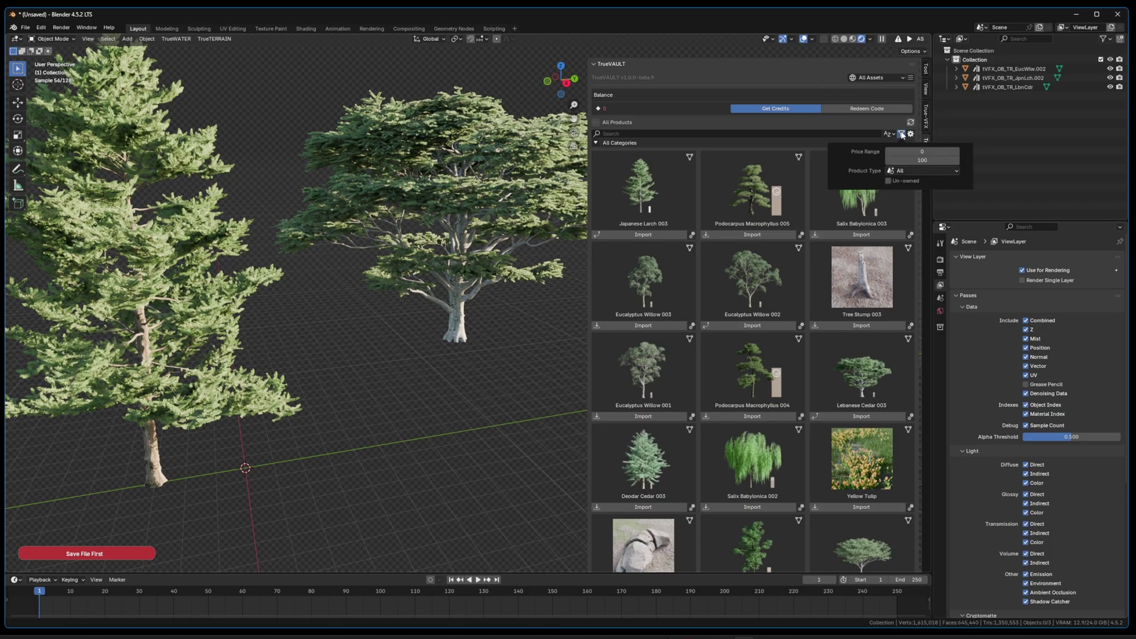
{"action": "left_click", "coordinate": [902, 134]}
{"action": "left_click", "coordinate": [901, 135]}
{"action": "left_click", "coordinate": [904, 171]}
{"action": "left_click", "coordinate": [903, 180]}
{"action": "left_click", "coordinate": [902, 135]}
{"action": "left_click", "coordinate": [902, 134]}
{"action": "left_click", "coordinate": [902, 135]}
{"action": "left_click", "coordinate": [888, 135]}
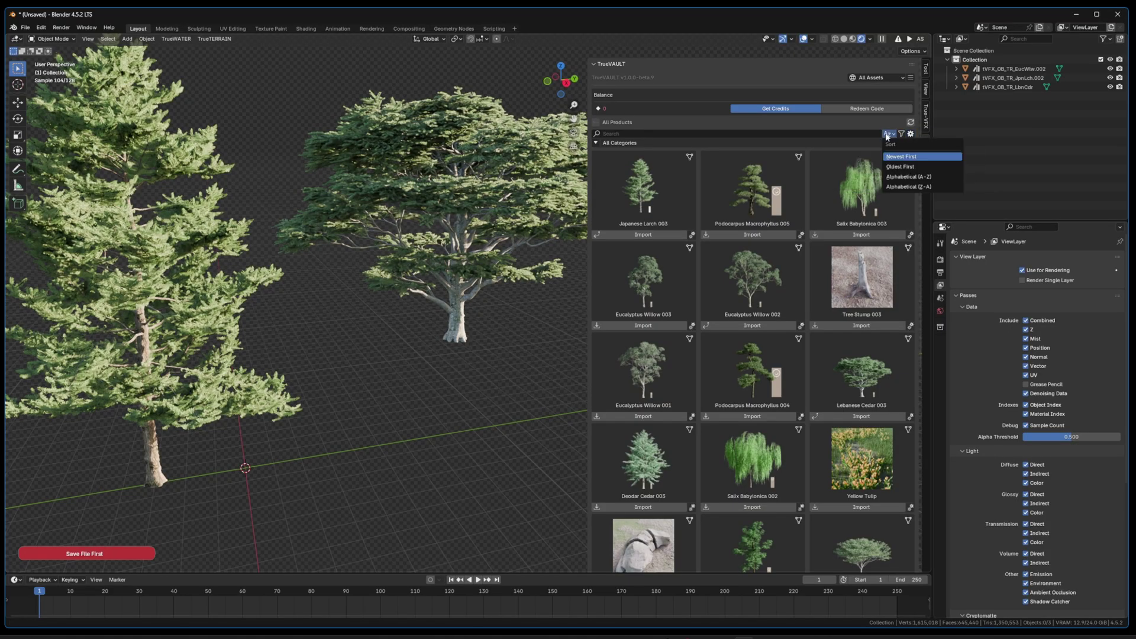
{"action": "left_click", "coordinate": [888, 135]}
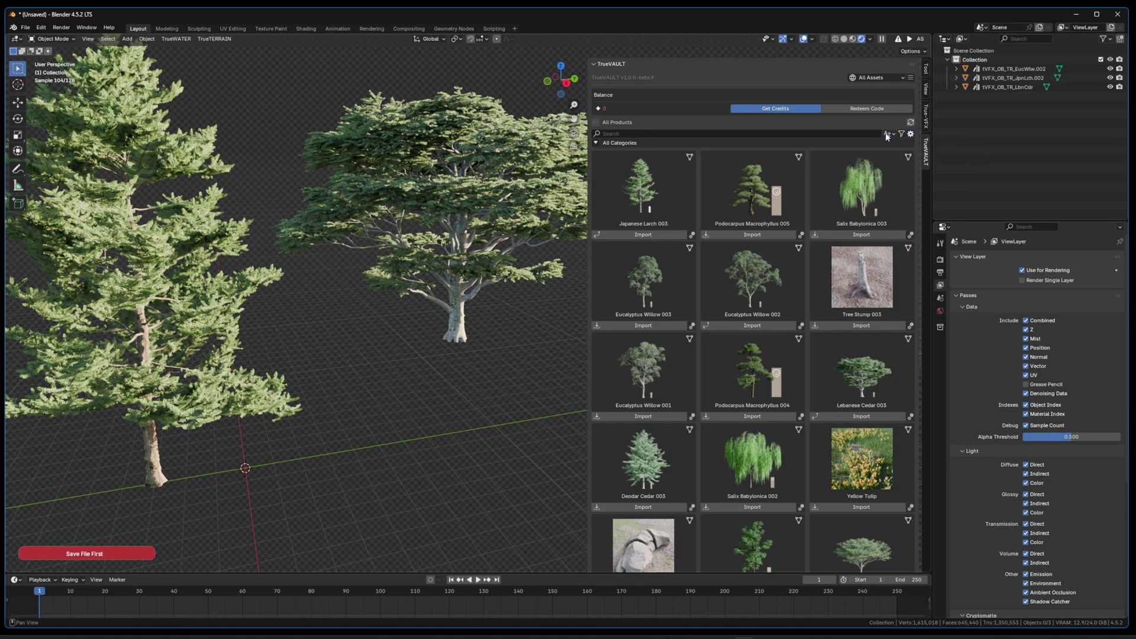
Step: Switch the asset list from All Assets to Owned Assets
{"action": "left_click", "coordinate": [911, 78]}
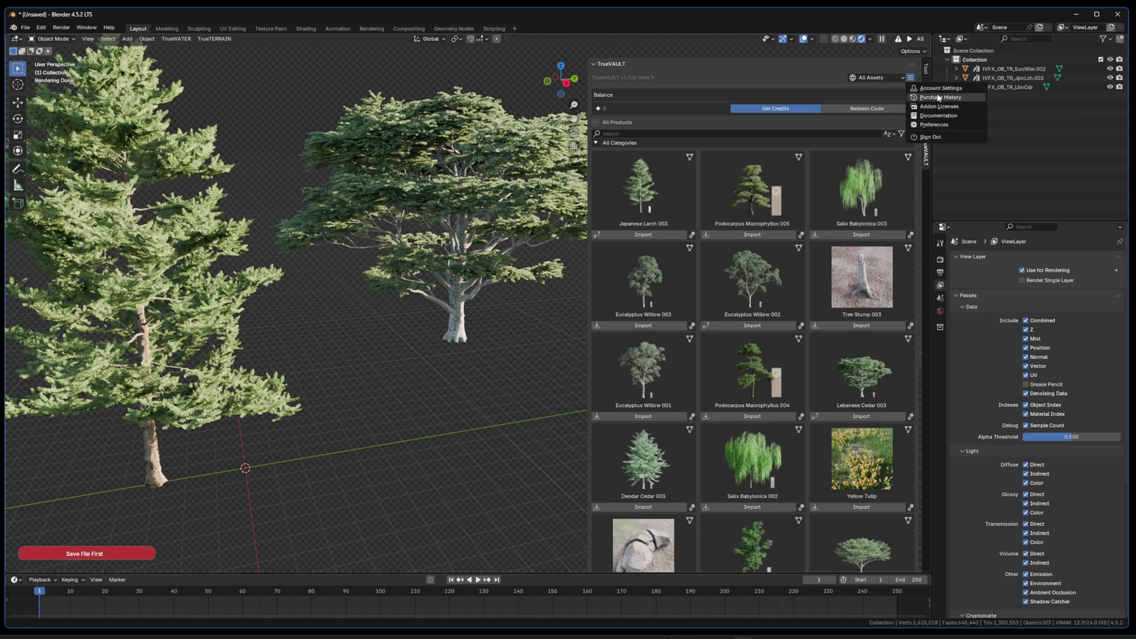
{"action": "left_click", "coordinate": [883, 77]}
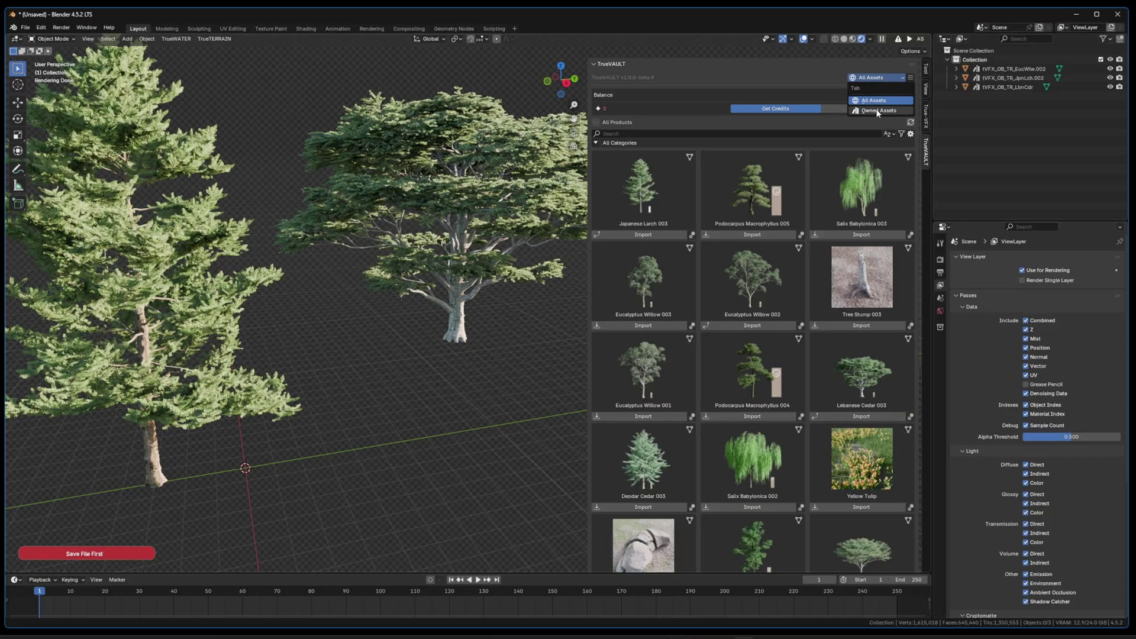
{"action": "left_click", "coordinate": [879, 111]}
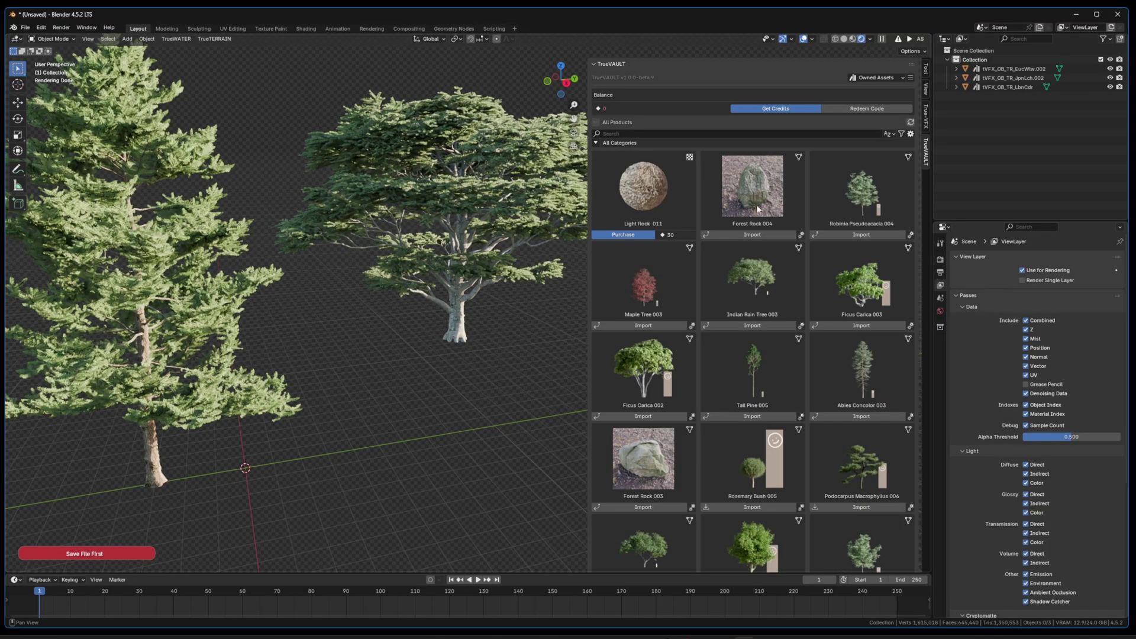
Step: Page through the owned assets to the third page
{"action": "scroll", "coordinate": [759, 322], "scroll_direction": "down", "scroll_amount": 10}
{"action": "scroll", "coordinate": [763, 329], "scroll_direction": "up", "scroll_amount": 7}
{"action": "scroll", "coordinate": [764, 329], "scroll_direction": "up", "scroll_amount": 4}
{"action": "scroll", "coordinate": [727, 278], "scroll_direction": "down", "scroll_amount": 9}
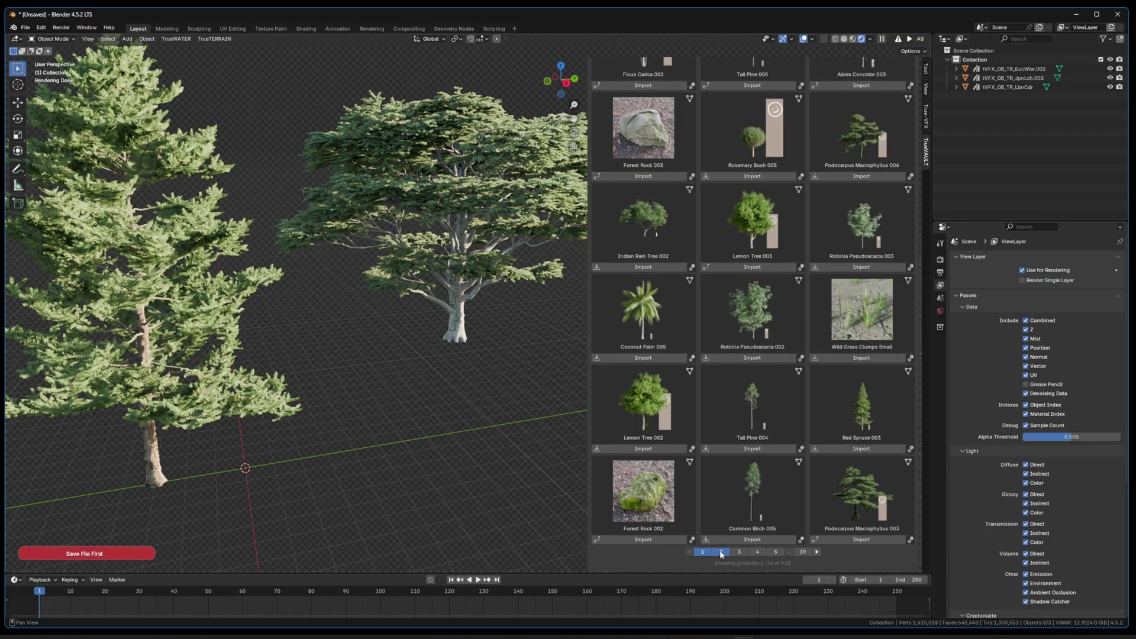
{"action": "left_click", "coordinate": [721, 551]}
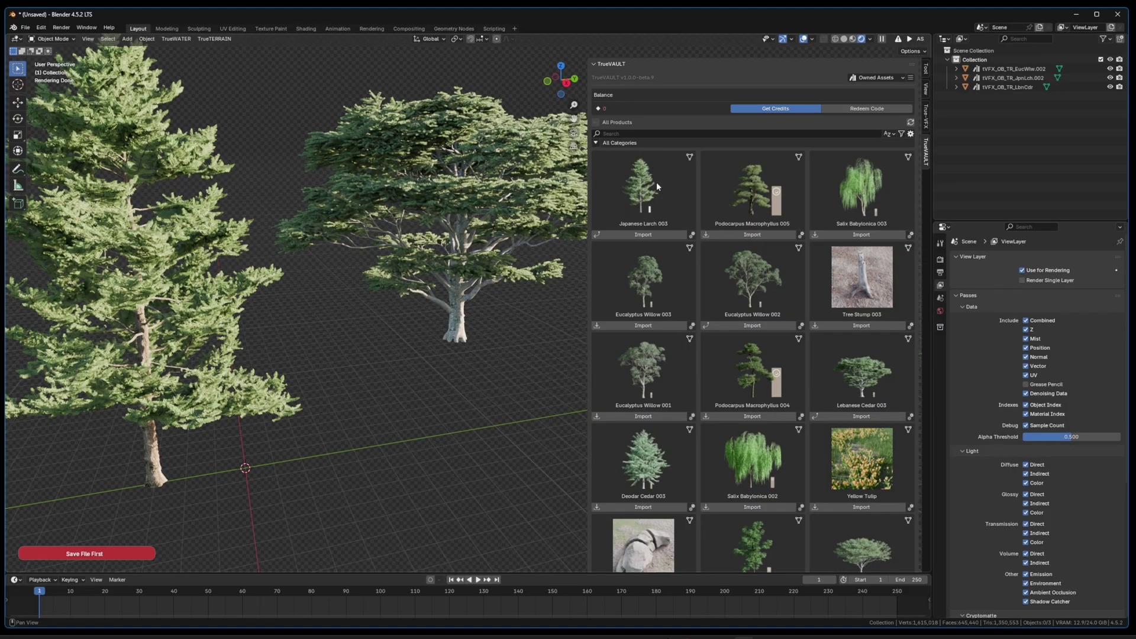
{"action": "scroll", "coordinate": [744, 344], "scroll_direction": "down", "scroll_amount": 9}
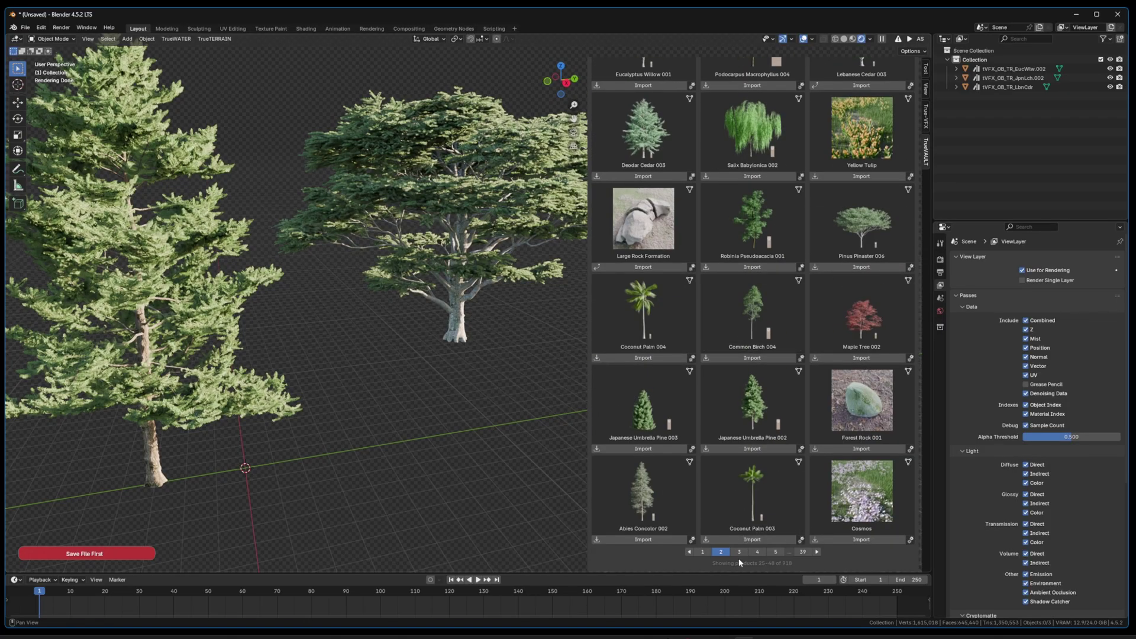
{"action": "left_click", "coordinate": [738, 552]}
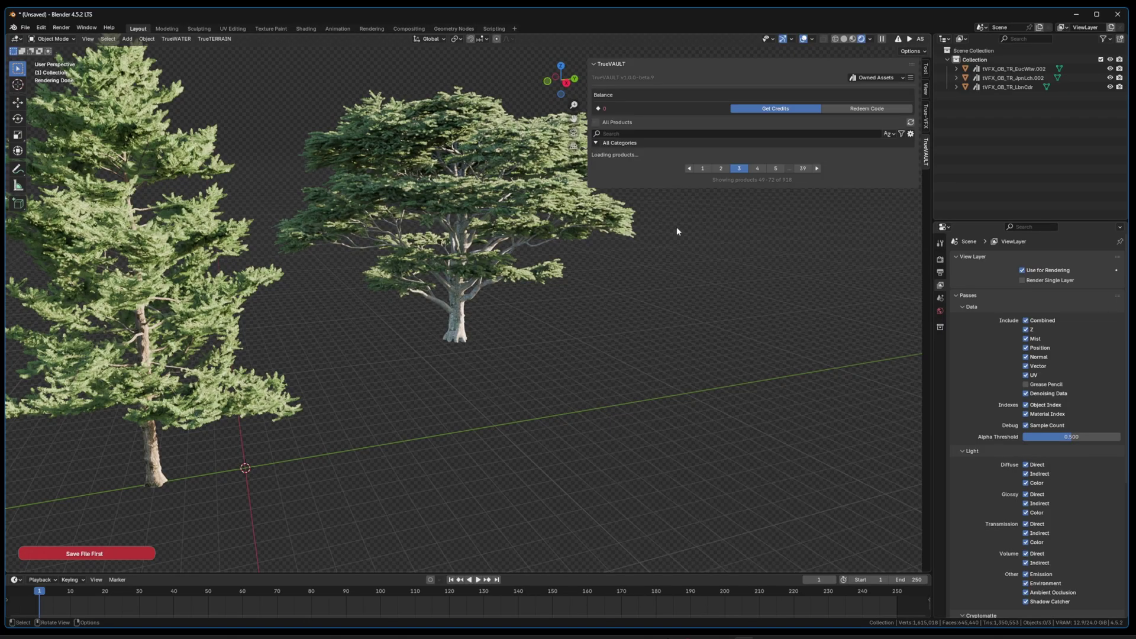
{"action": "scroll", "coordinate": [733, 278], "scroll_direction": "down", "scroll_amount": 9}
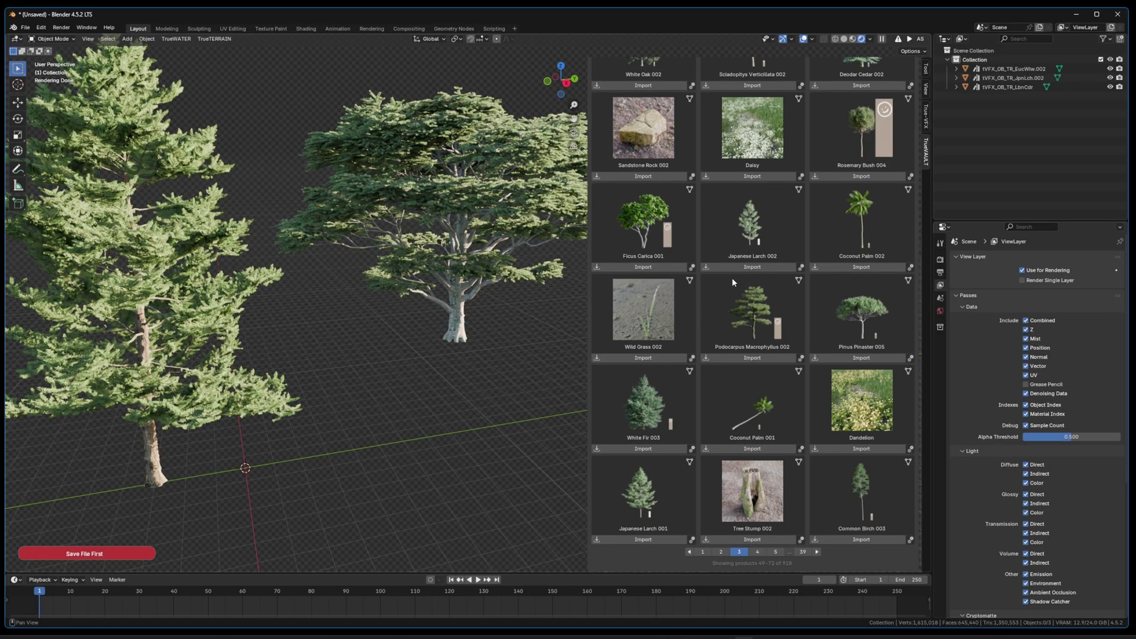
{"action": "left_click", "coordinate": [722, 552]}
{"action": "left_click", "coordinate": [739, 552]}
Step: Start importing Sandstone Rock 002 from the third page
{"action": "scroll", "coordinate": [738, 414], "scroll_direction": "up", "scroll_amount": 9}
{"action": "scroll", "coordinate": [738, 413], "scroll_direction": "down", "scroll_amount": 1}
{"action": "left_click", "coordinate": [644, 489]}
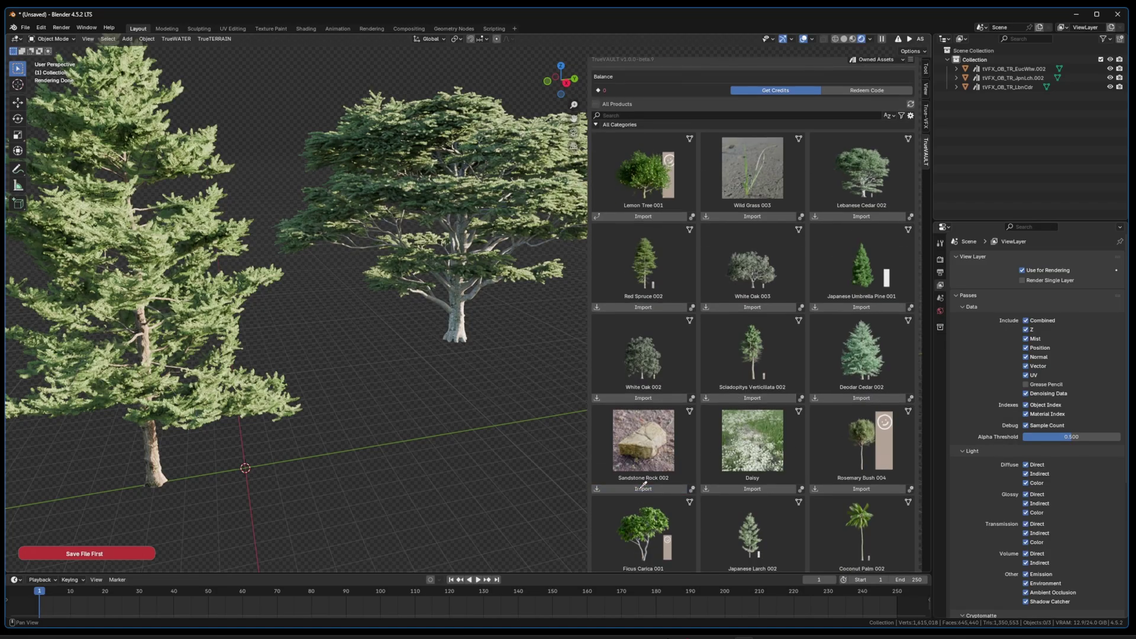
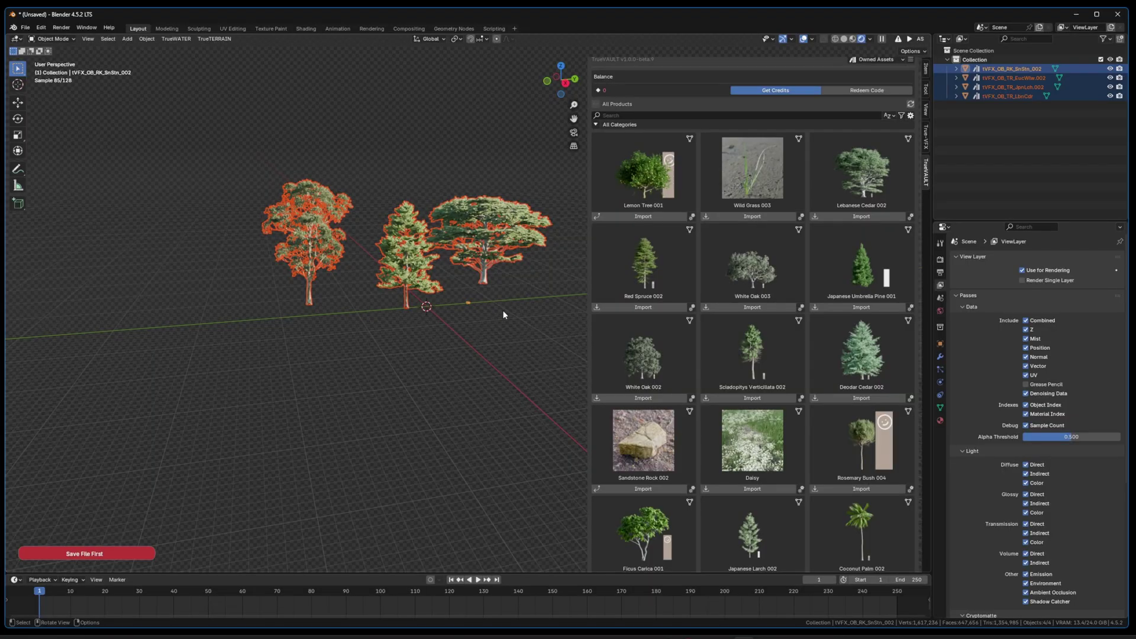
Step: Delete the four selected tree objects so only an empty collection remains
{"action": "key", "text": "x"}
{"action": "left_click", "coordinate": [503, 314]}
{"action": "scroll", "coordinate": [471, 320], "scroll_direction": "down", "scroll_amount": 2}
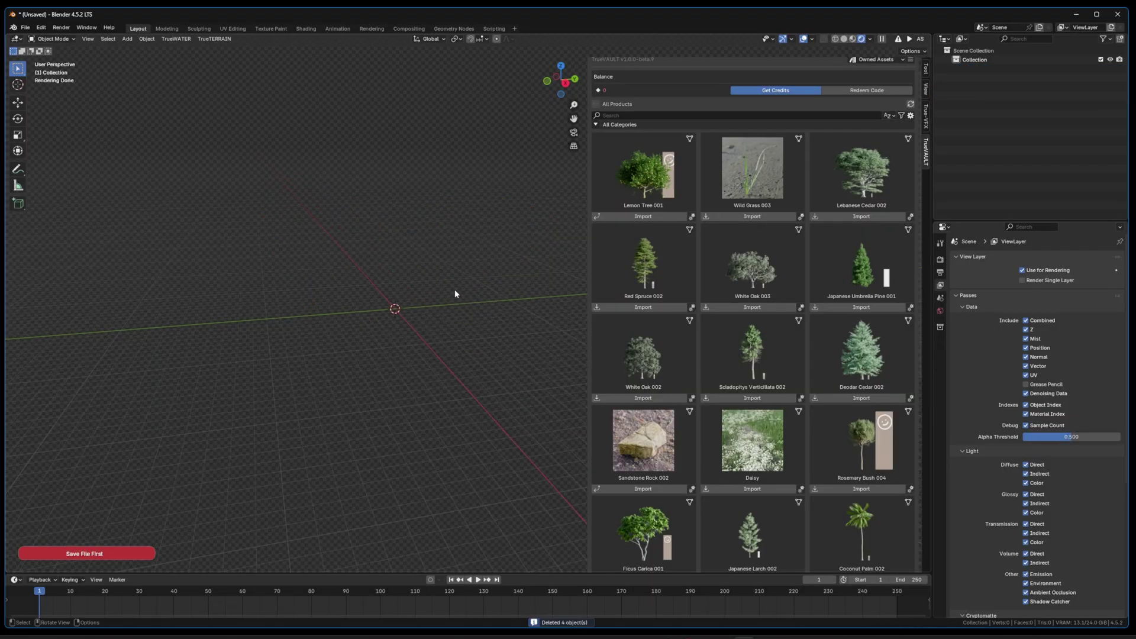
Step: Set viewport shading to Solid, then switch to the browser's Superhive order confirmation page
{"action": "key", "text": "z"}
{"action": "left_click", "coordinate": [480, 288]}
{"action": "middle_click_drag", "start_coordinate": [487, 289], "coordinate": [435, 319]}
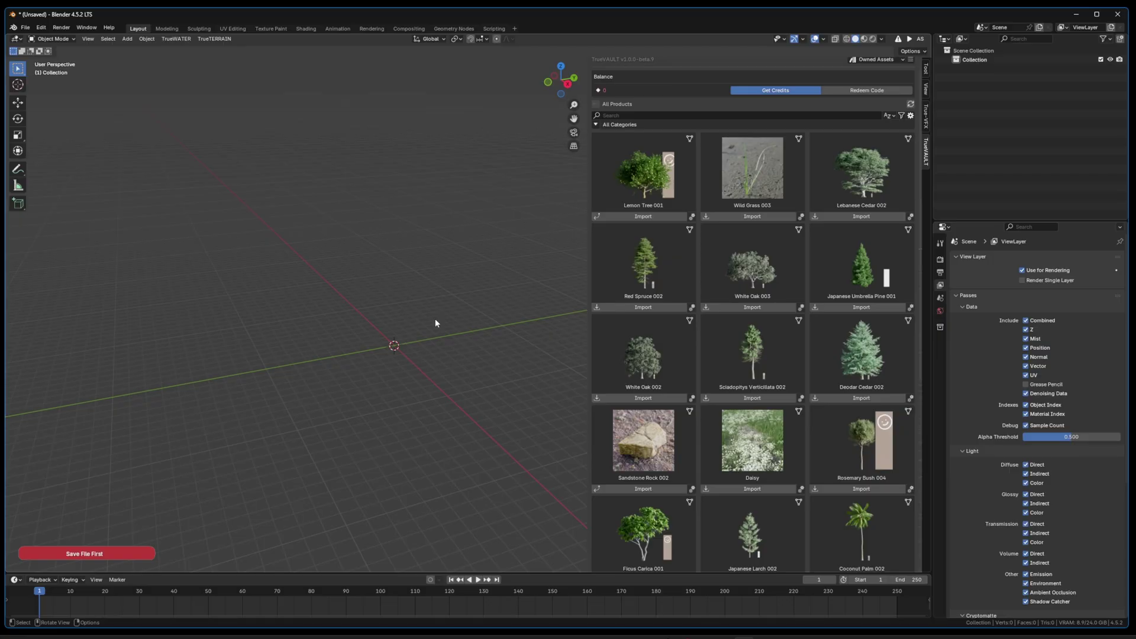
{"action": "key", "text": "alt+Tab"}
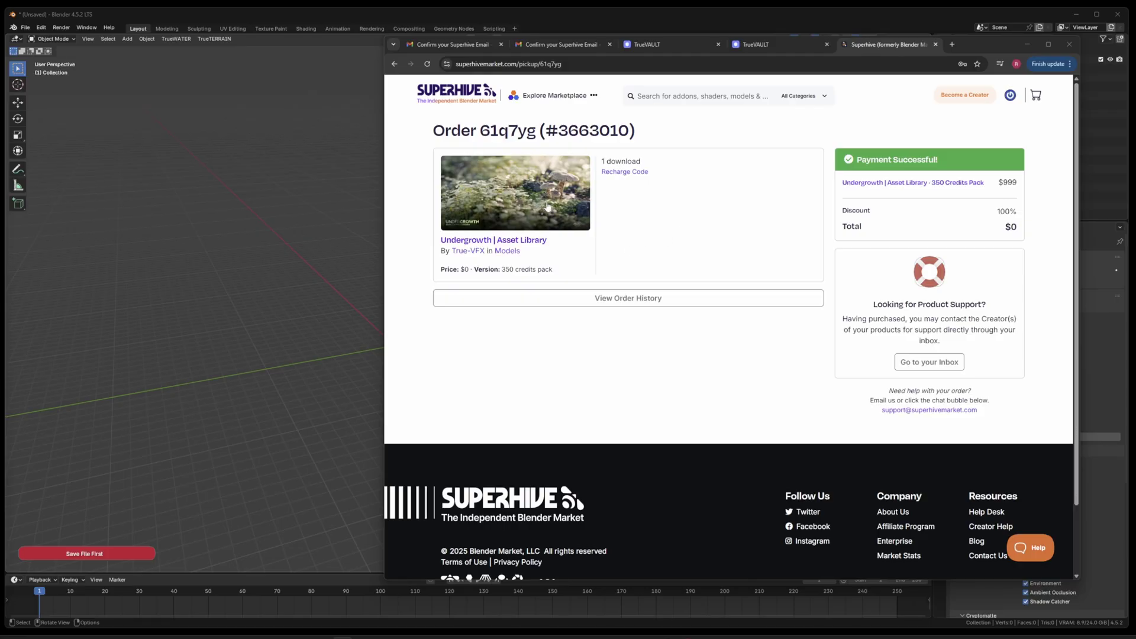
Step: Reveal the order's TrueVAULT recharge code, copy it, check the redeem instructions, and return to Blender
{"action": "left_click", "coordinate": [625, 173]}
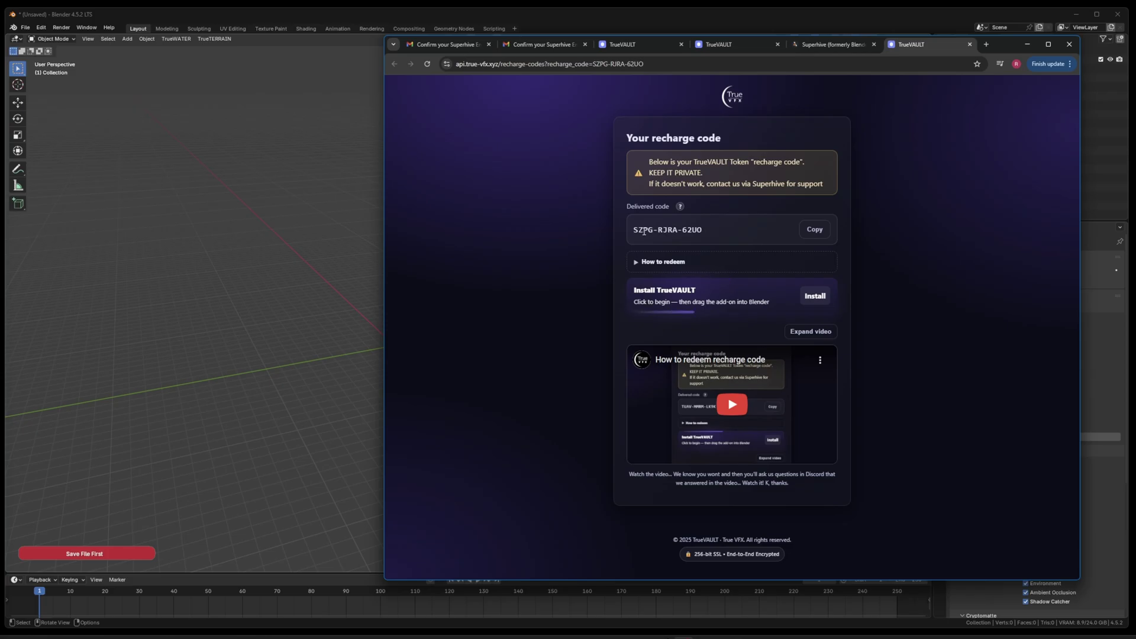
{"action": "left_click", "coordinate": [811, 230]}
{"action": "left_click", "coordinate": [641, 267]}
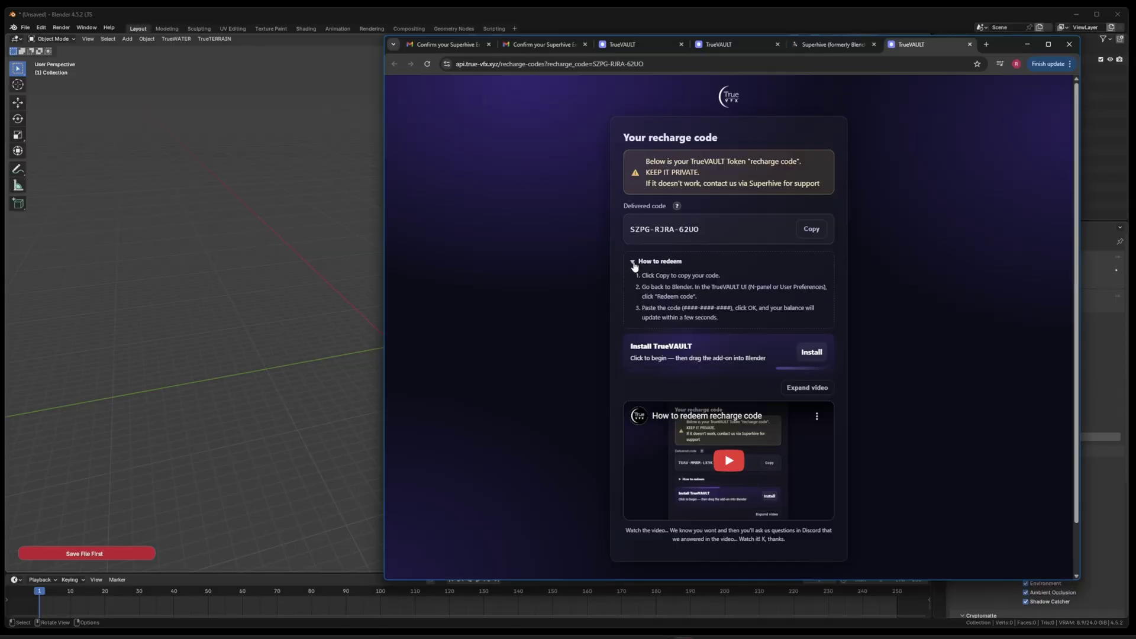
{"action": "left_click", "coordinate": [635, 266]}
{"action": "left_click", "coordinate": [806, 329]}
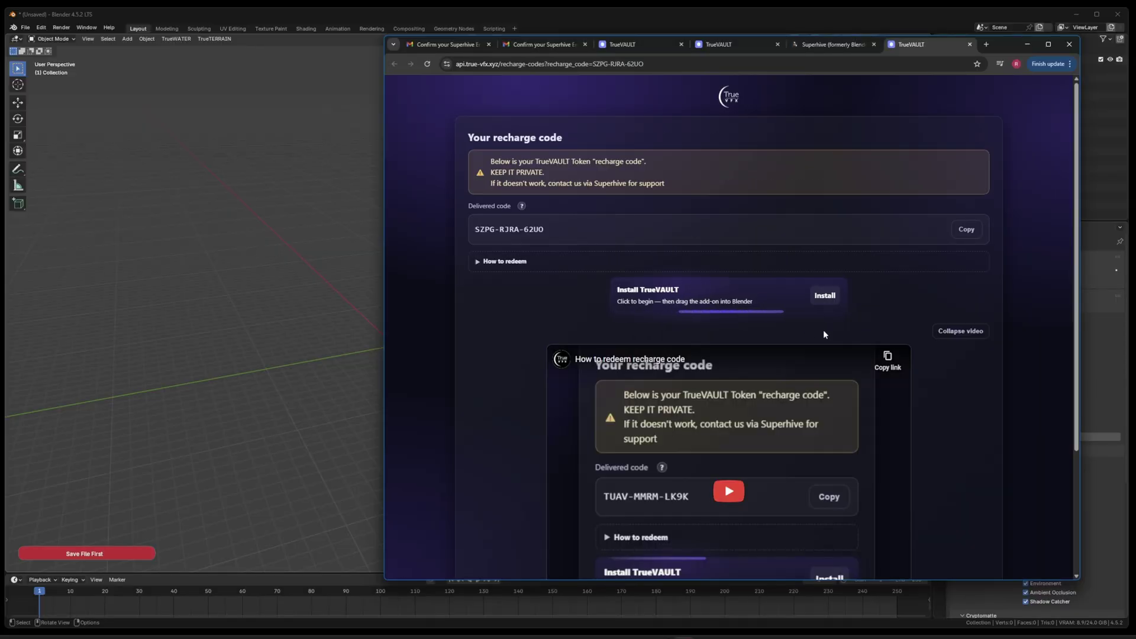
{"action": "left_click", "coordinate": [959, 330]}
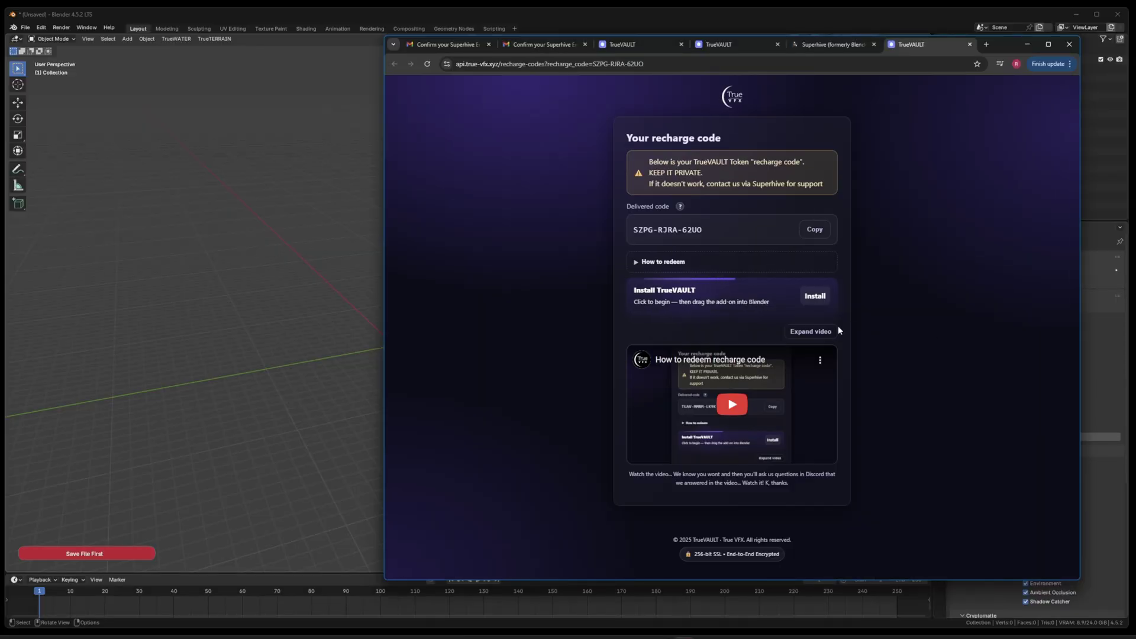
{"action": "left_click", "coordinate": [814, 231]}
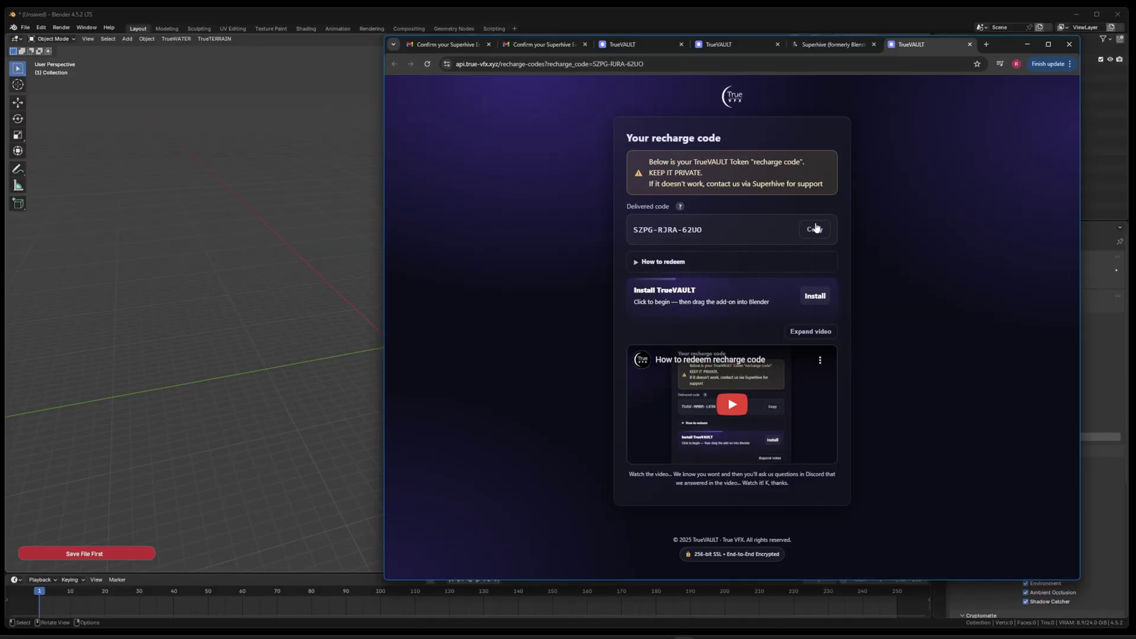
{"action": "left_click", "coordinate": [280, 170]}
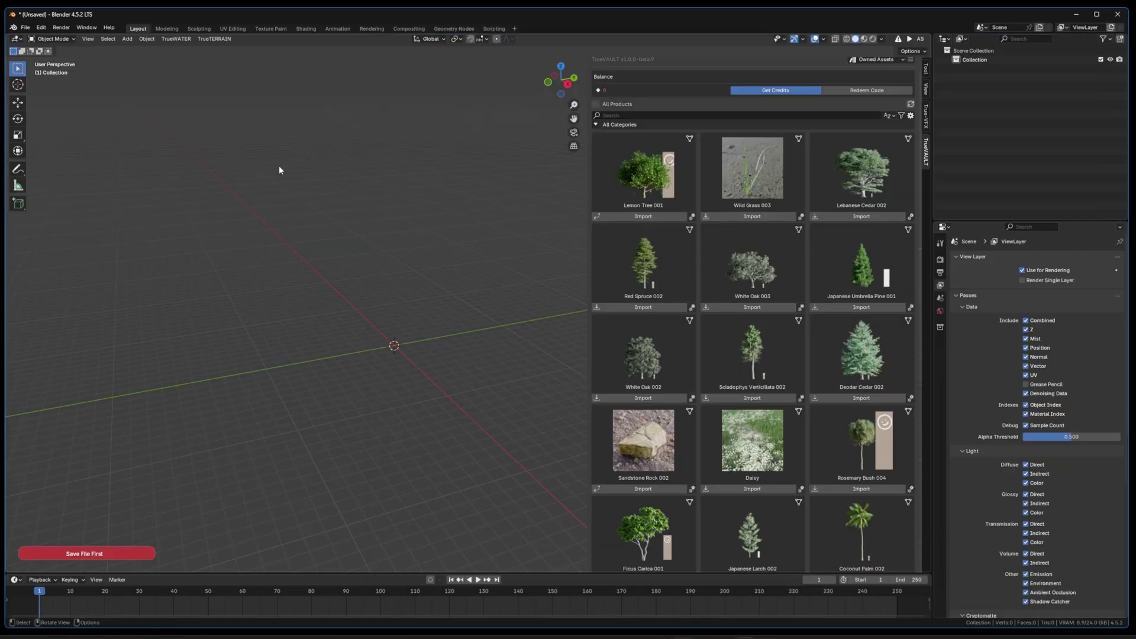
Step: Paste the recharge code into TrueVAULT's Redeem Code field and confirm, bringing the balance to 280 credits
{"action": "left_click", "coordinate": [868, 90]}
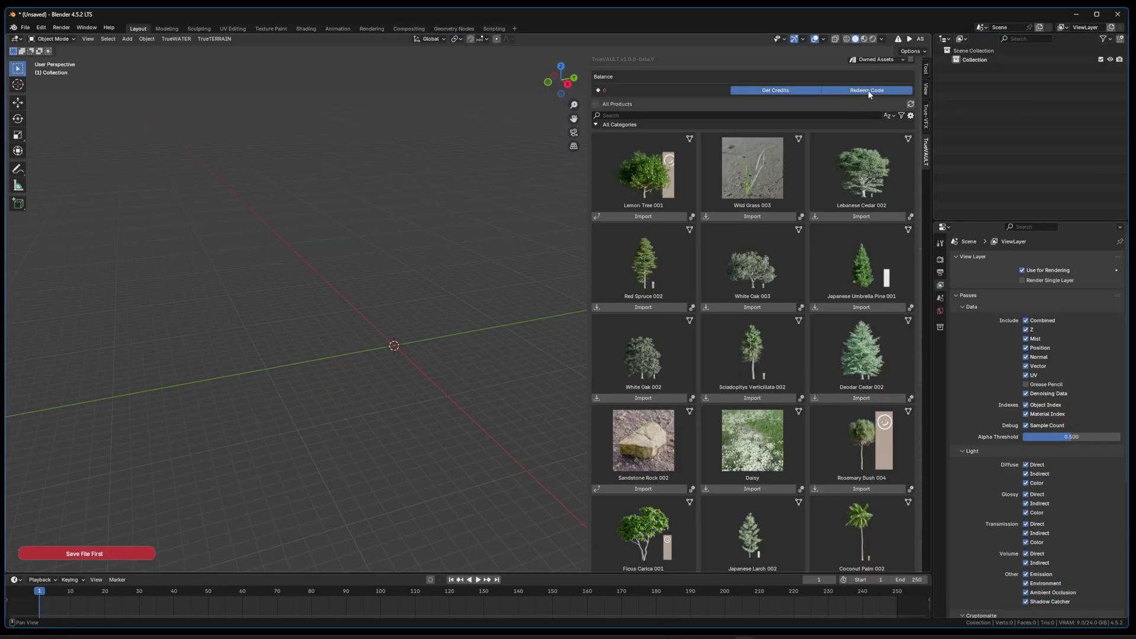
{"action": "left_click", "coordinate": [882, 94]}
{"action": "key", "text": "ctrl+v"}
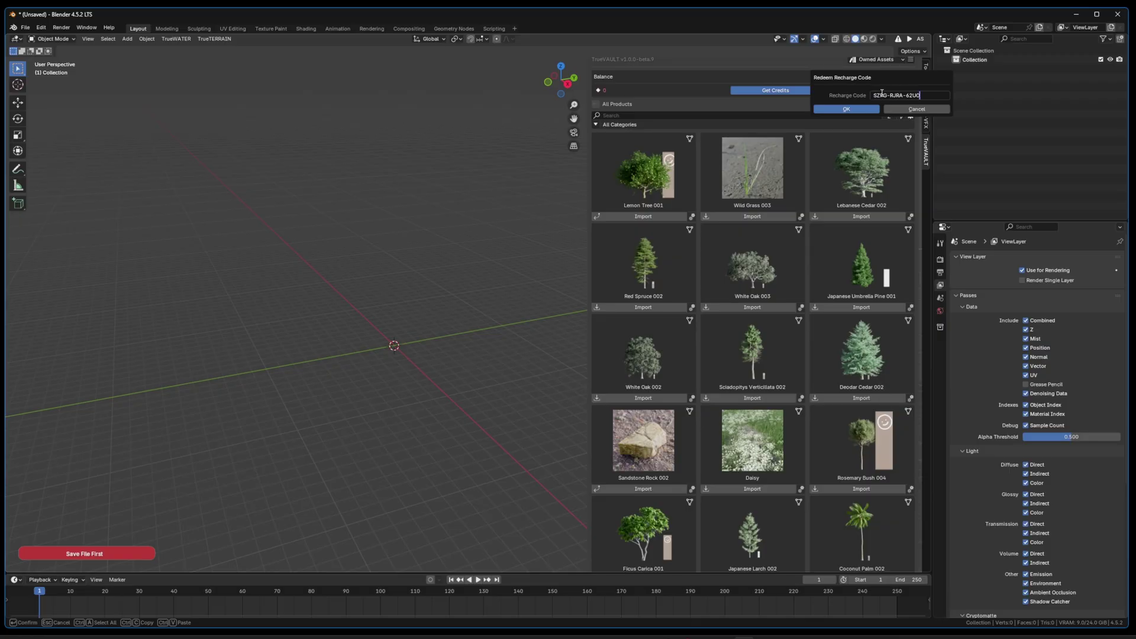
{"action": "key", "text": "Return"}
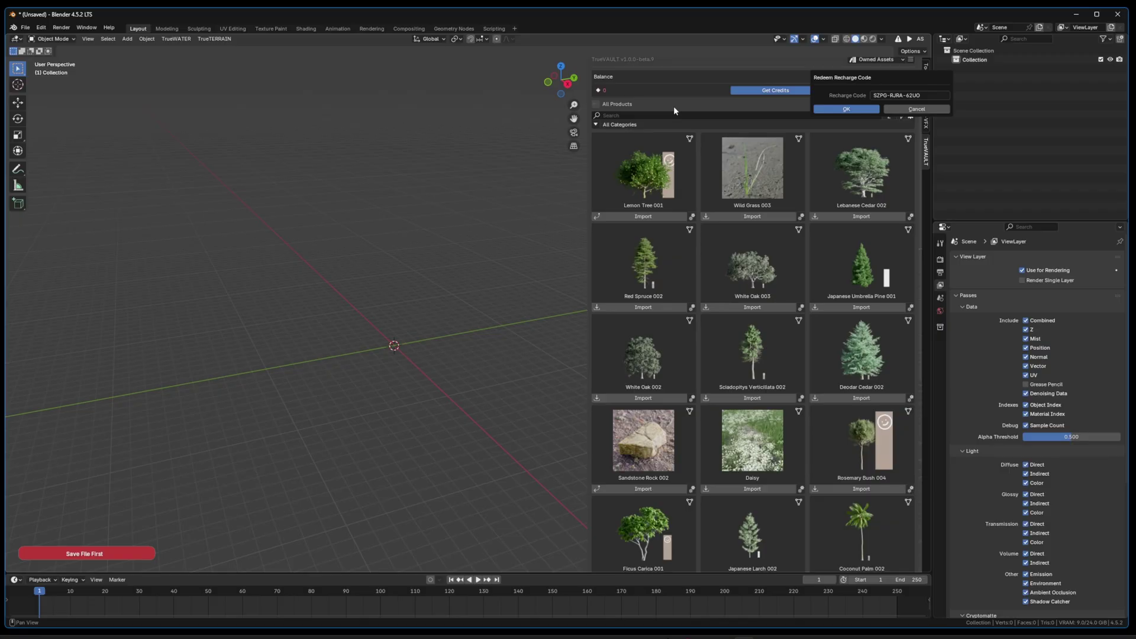
{"action": "key", "text": "Return"}
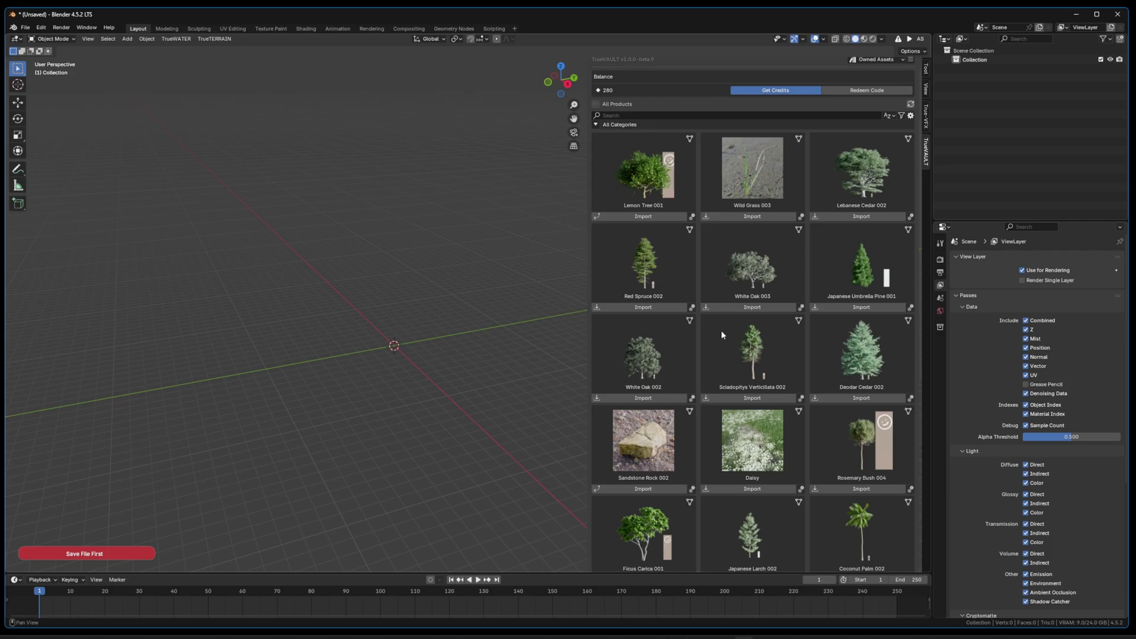
Step: Change the TrueVAULT filter from Owned Assets to All Assets and open Account Settings
{"action": "scroll", "coordinate": [722, 332], "scroll_direction": "down", "scroll_amount": 5}
{"action": "scroll", "coordinate": [721, 334], "scroll_direction": "down", "scroll_amount": 9}
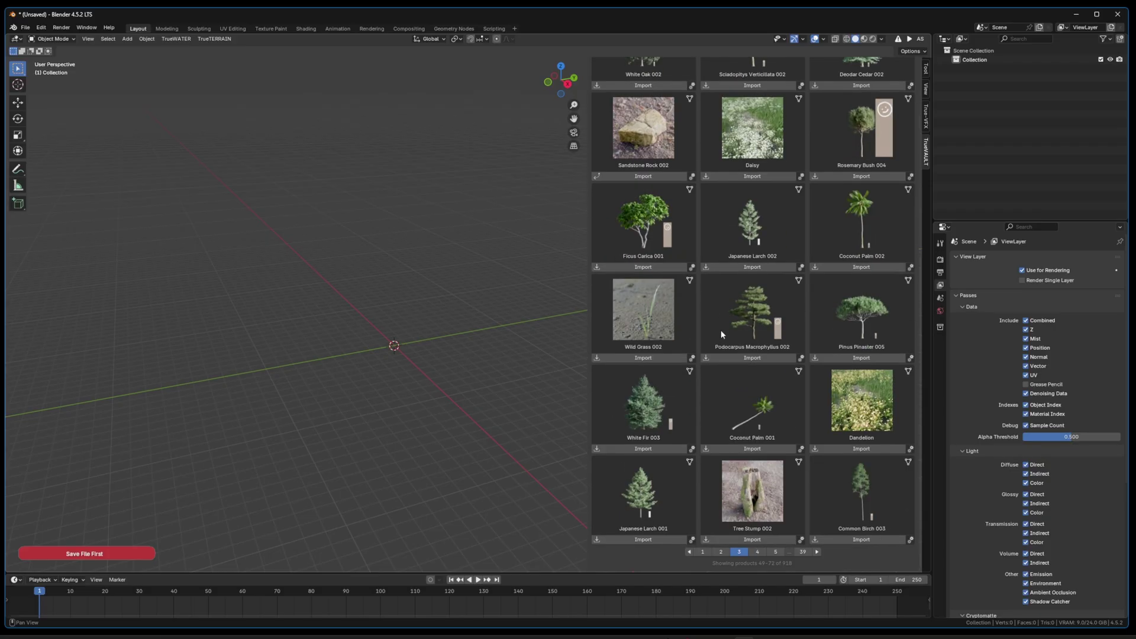
{"action": "scroll", "coordinate": [721, 334], "scroll_direction": "up", "scroll_amount": 15}
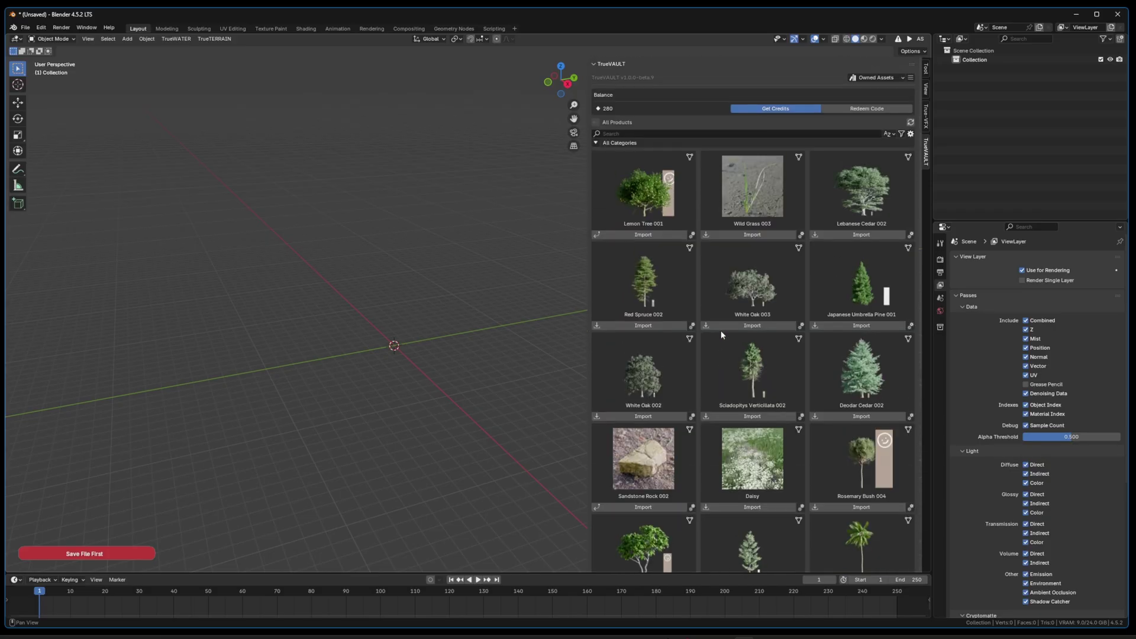
{"action": "left_click", "coordinate": [876, 77]}
{"action": "left_click", "coordinate": [878, 102]}
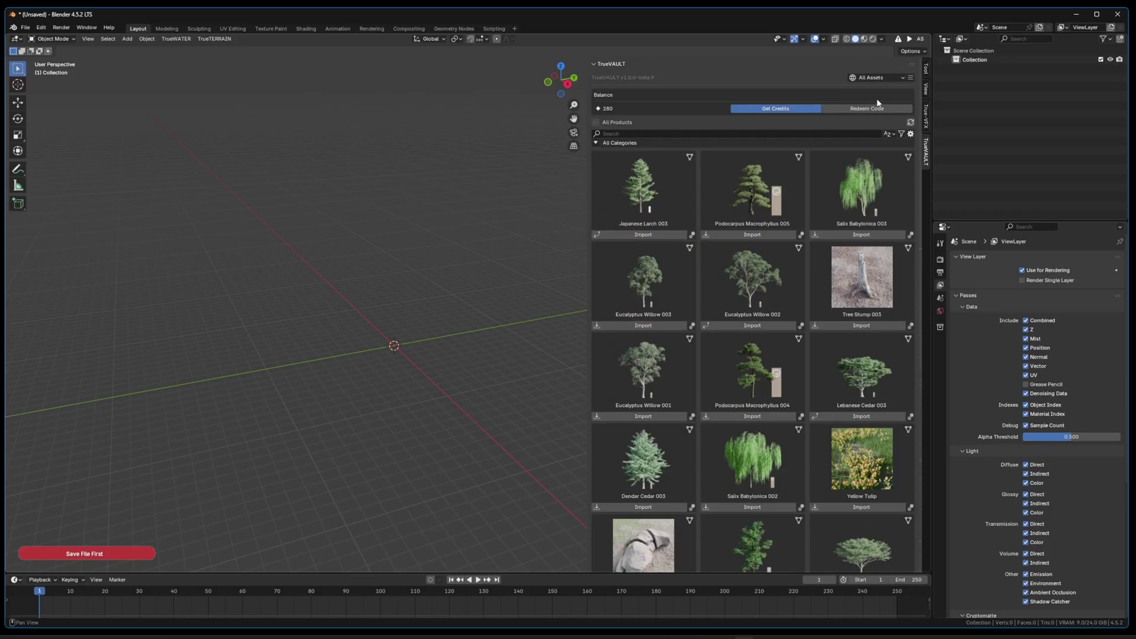
{"action": "left_click", "coordinate": [911, 77]}
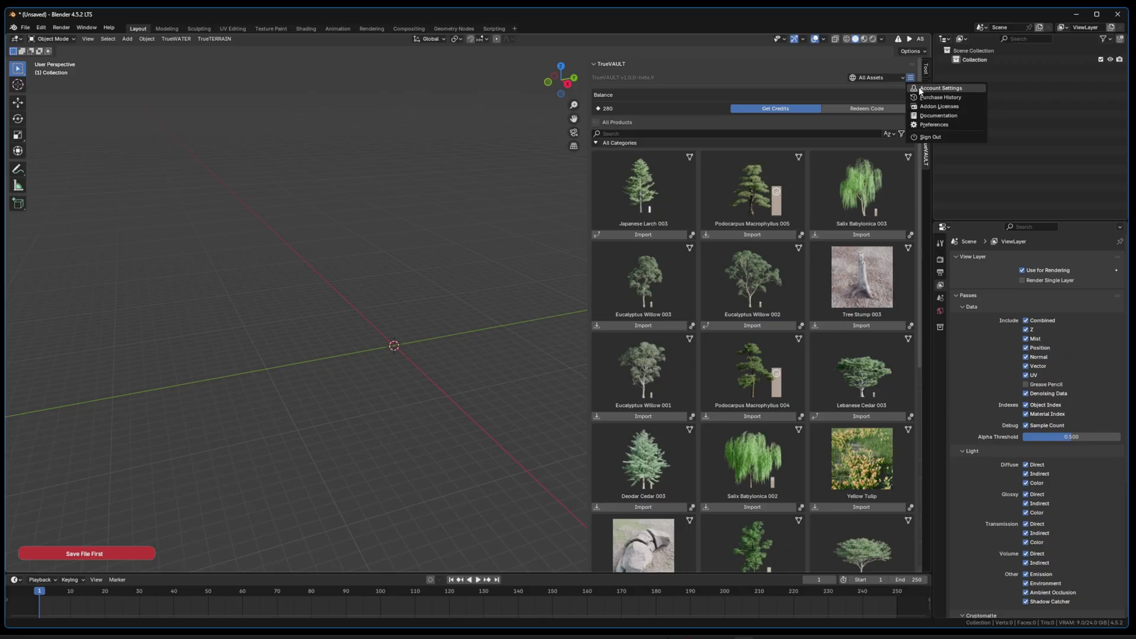
{"action": "left_click", "coordinate": [940, 89]}
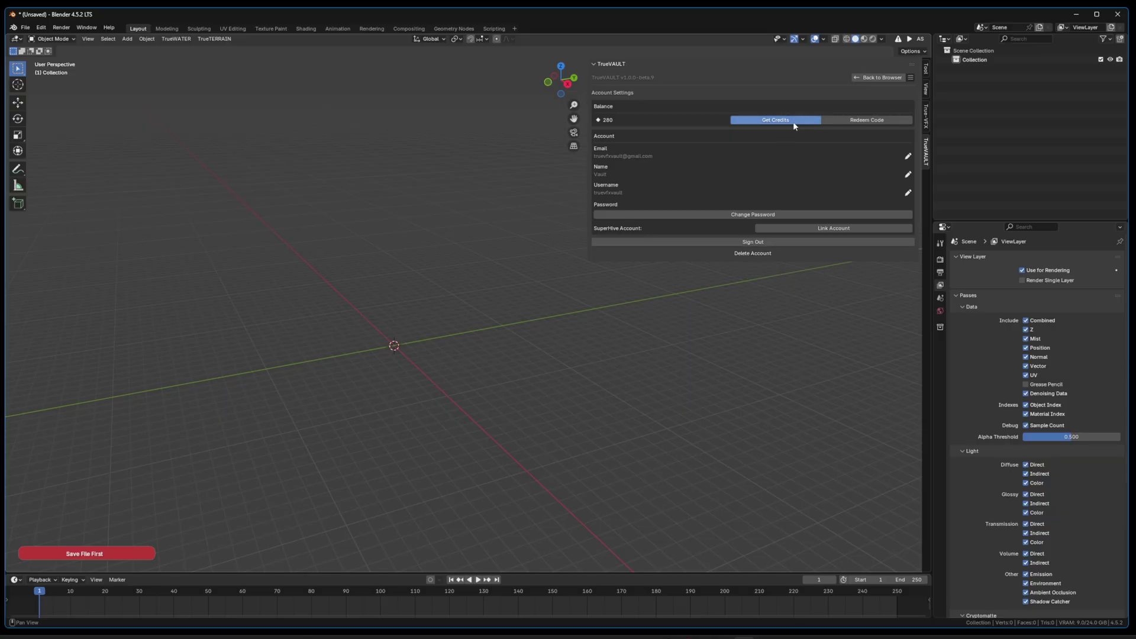
Step: Choose Preferences from the TrueVAULT menu to show the add-on's settings page
{"action": "left_click", "coordinate": [910, 77]}
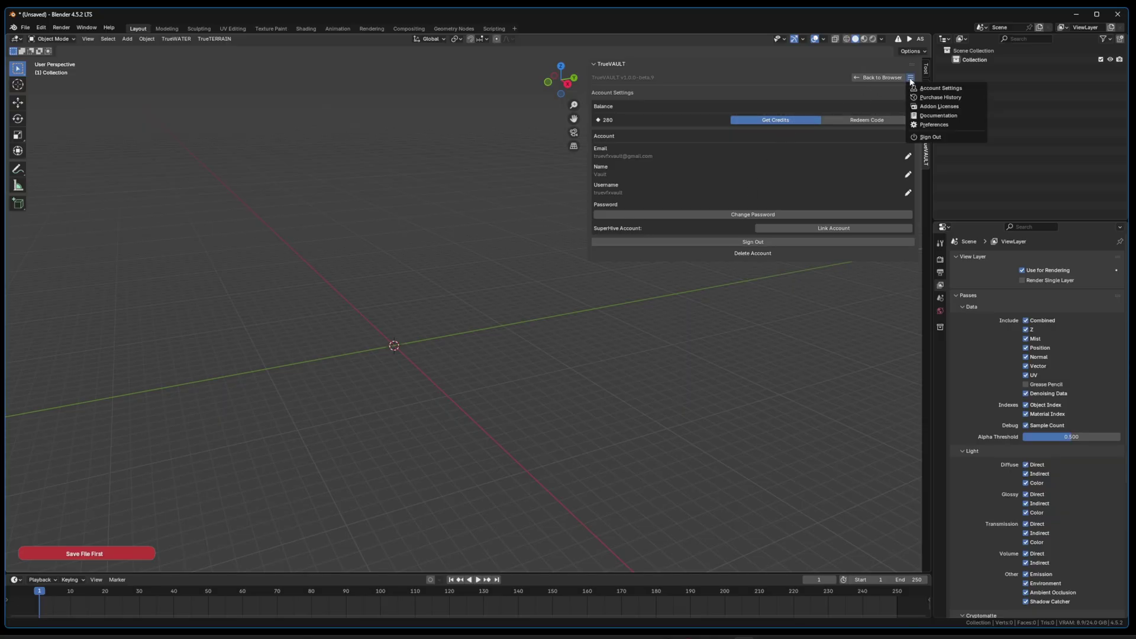
{"action": "left_click", "coordinate": [926, 124]}
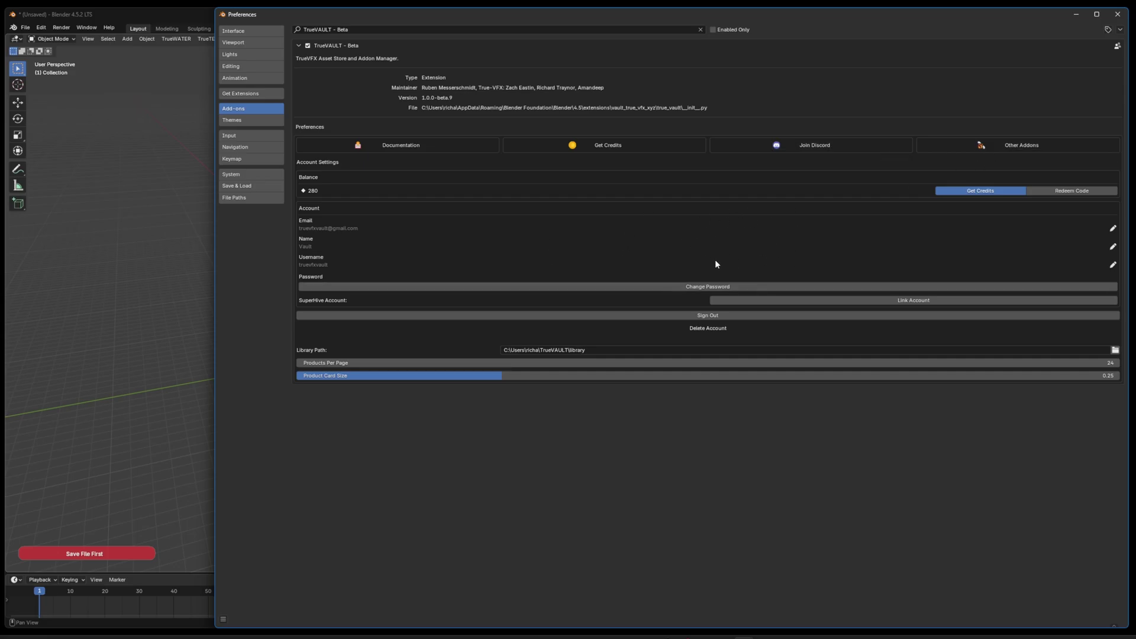
Step: Set Products Per Page to 64, minimize Preferences, and go back to the asset store
{"action": "left_click", "coordinate": [425, 363]}
{"action": "type", "text": "64"}
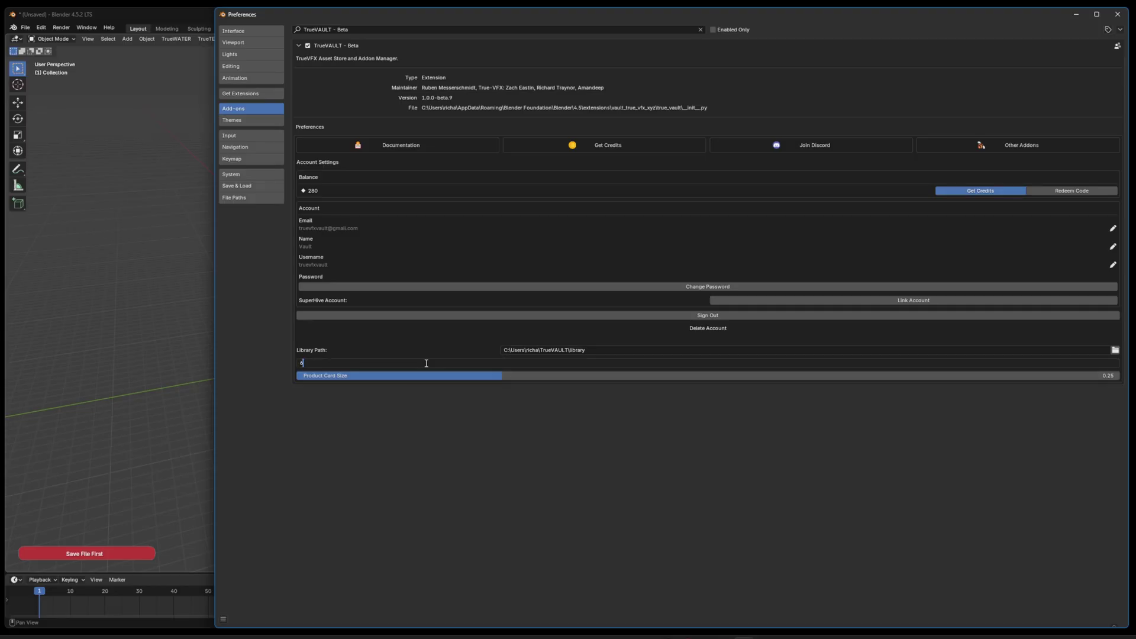
{"action": "key", "text": "Return"}
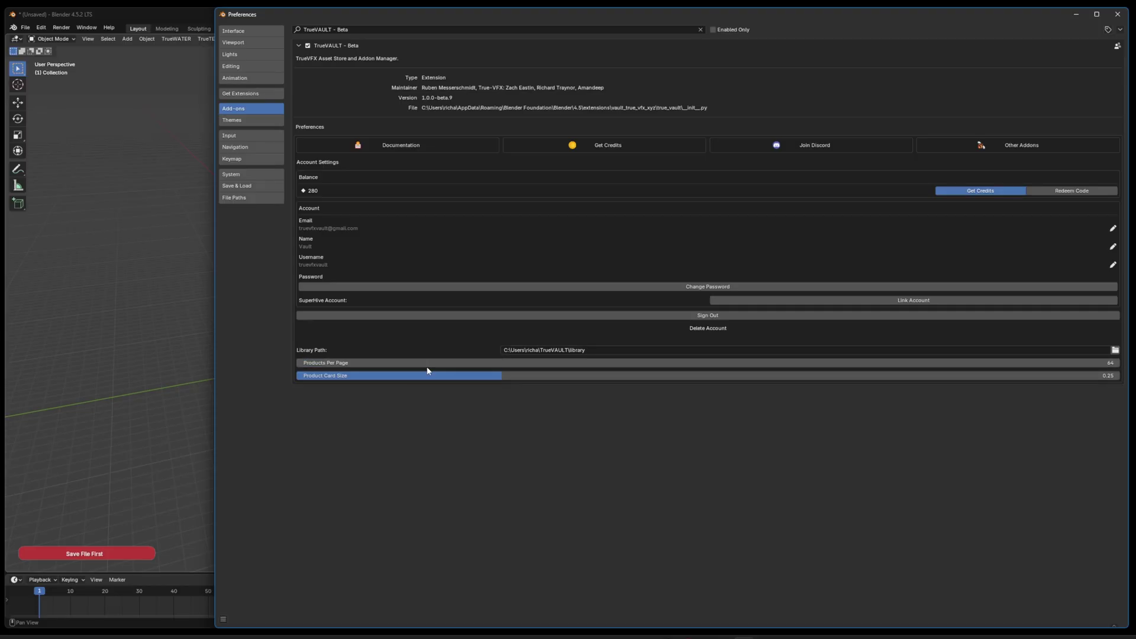
{"action": "left_click", "coordinate": [1075, 15]}
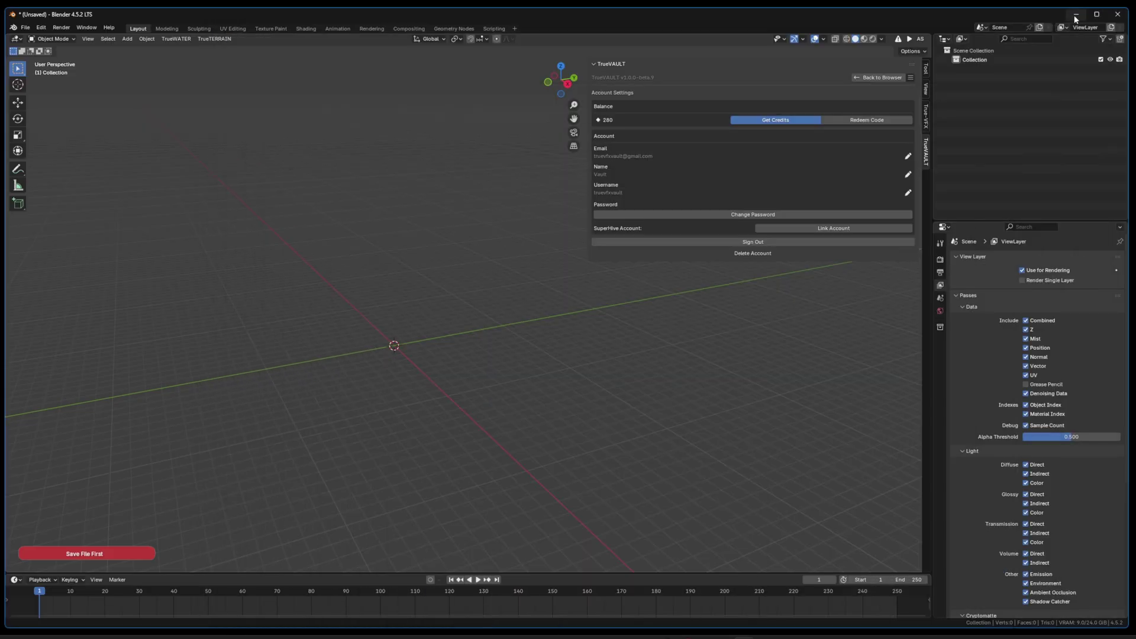
{"action": "left_click", "coordinate": [876, 78]}
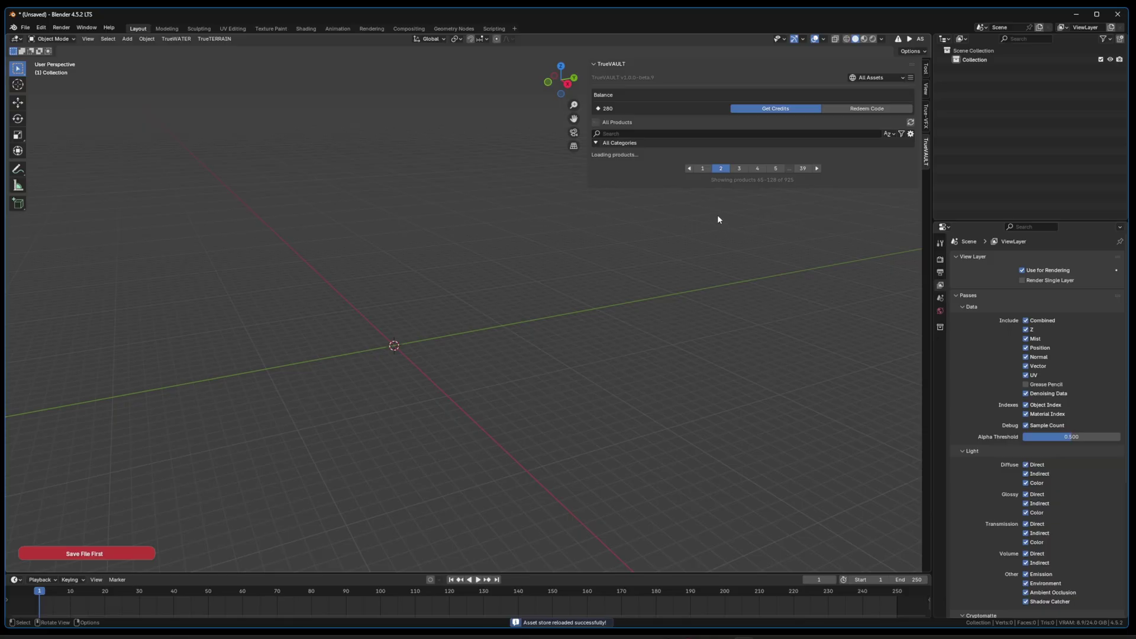
Step: Page through the TrueVAULT store products on pages 1, 2 and 3
{"action": "scroll", "coordinate": [701, 221], "scroll_direction": "down", "scroll_amount": 20}
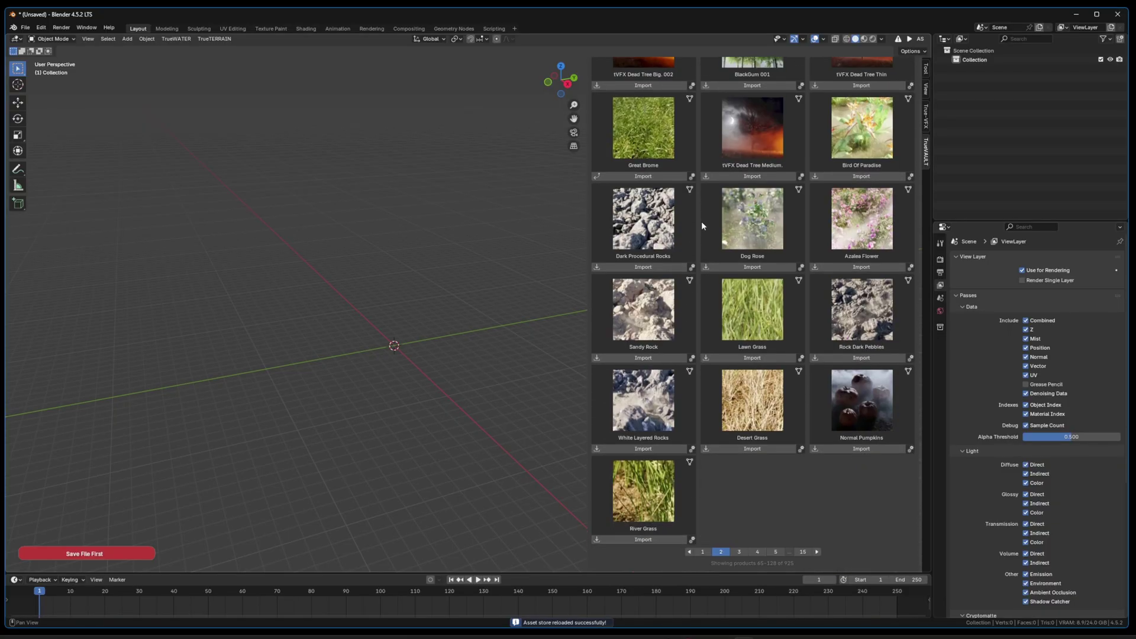
{"action": "scroll", "coordinate": [721, 303], "scroll_direction": "up", "scroll_amount": 20}
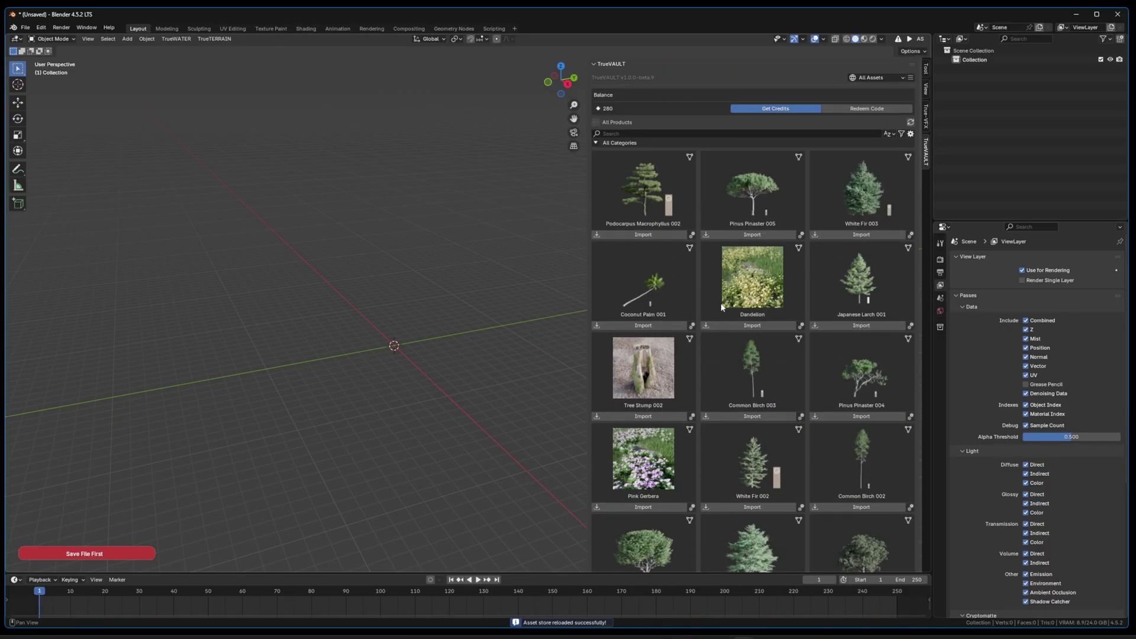
{"action": "scroll", "coordinate": [721, 306], "scroll_direction": "down", "scroll_amount": 20}
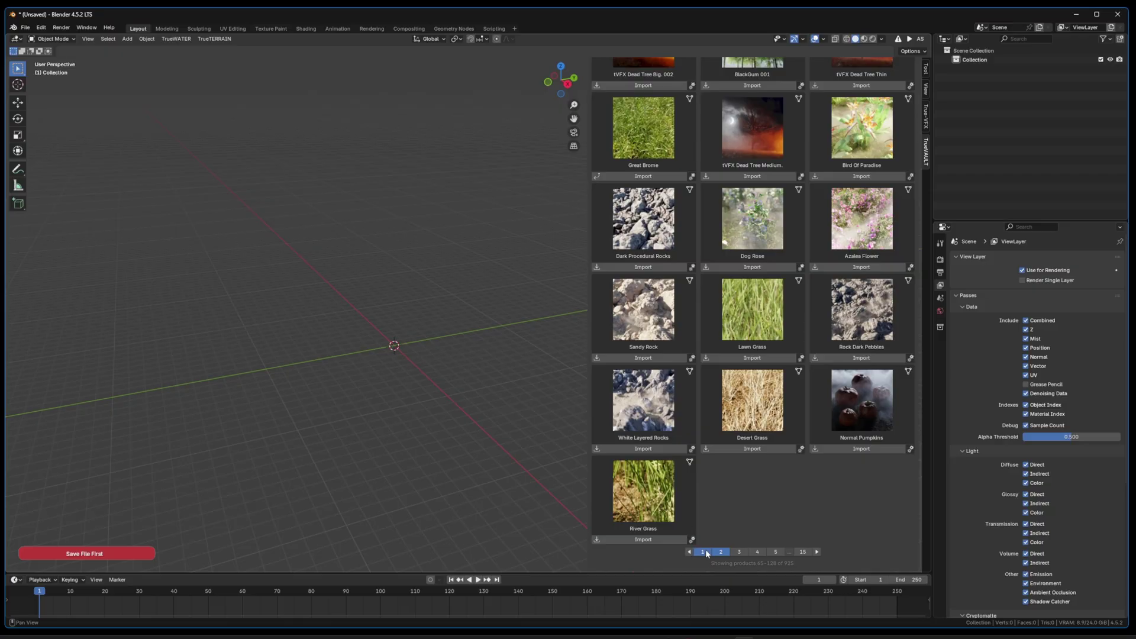
{"action": "left_click", "coordinate": [704, 552]}
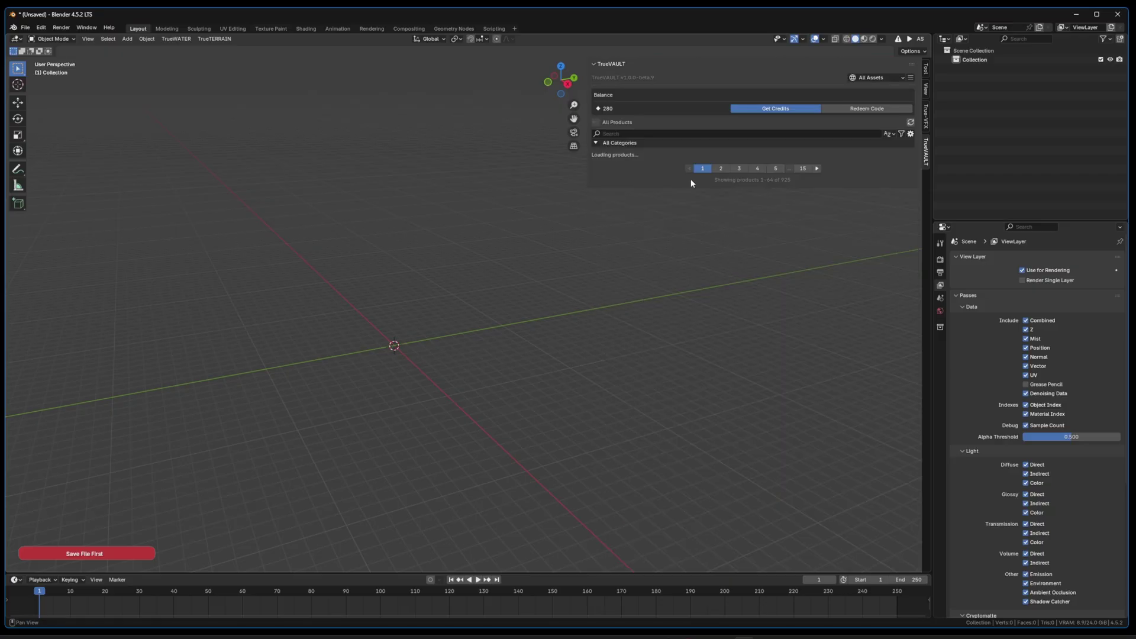
{"action": "scroll", "coordinate": [716, 267], "scroll_direction": "down", "scroll_amount": 20}
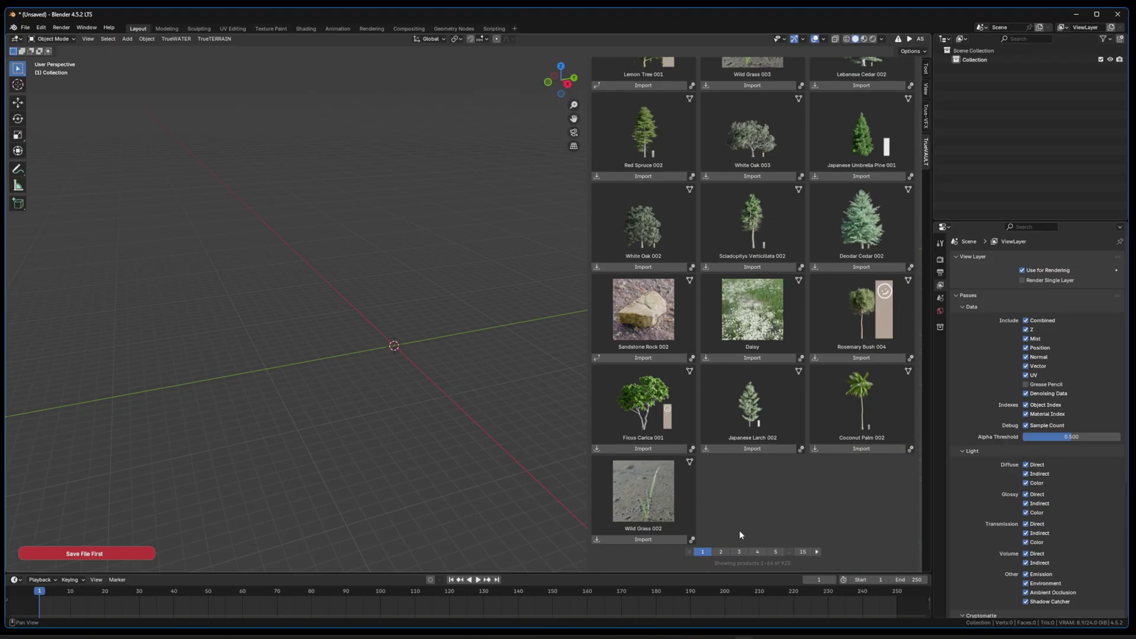
{"action": "left_click", "coordinate": [721, 552]}
{"action": "left_click", "coordinate": [738, 551]}
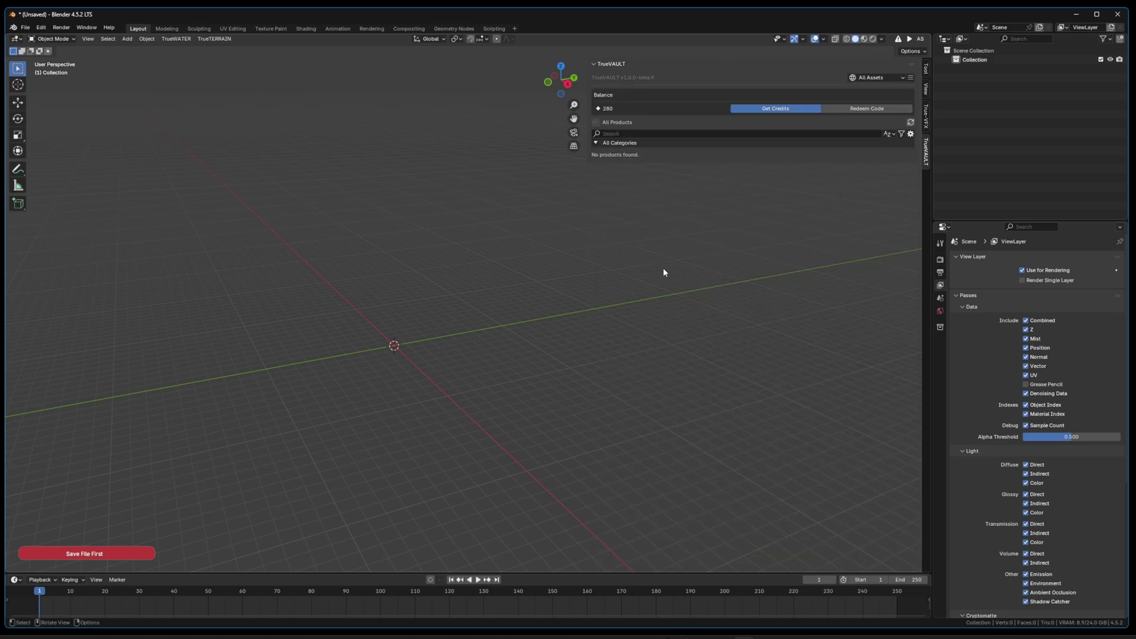
Step: Open the TrueVAULT add-on settings through Edit > Preferences
{"action": "scroll", "coordinate": [676, 269], "scroll_direction": "down", "scroll_amount": 15}
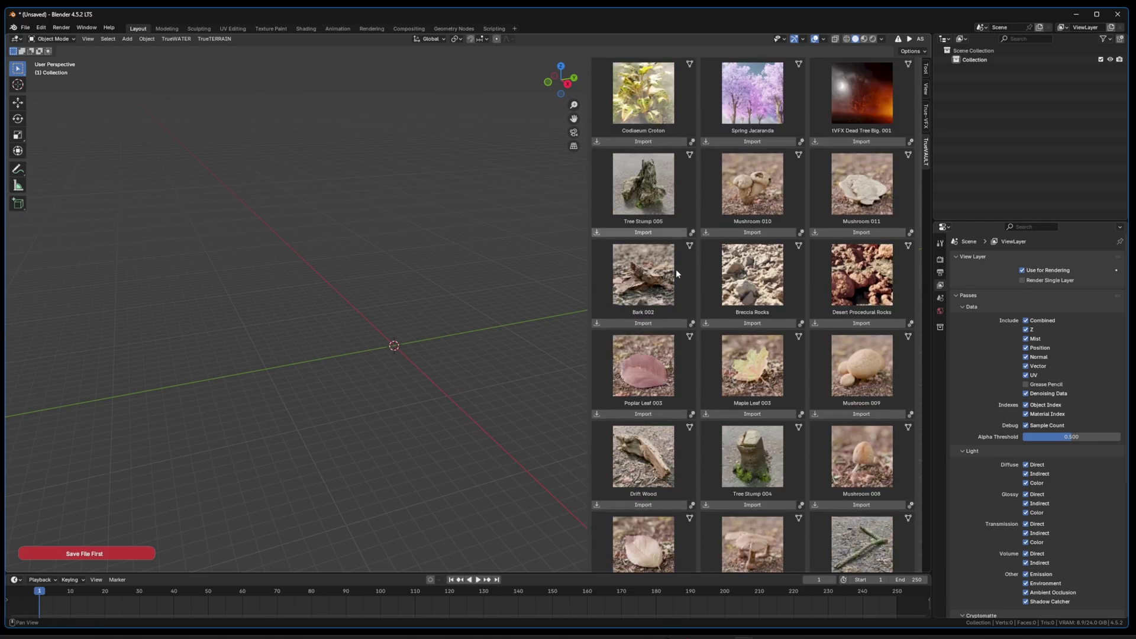
{"action": "scroll", "coordinate": [676, 269], "scroll_direction": "down", "scroll_amount": 5}
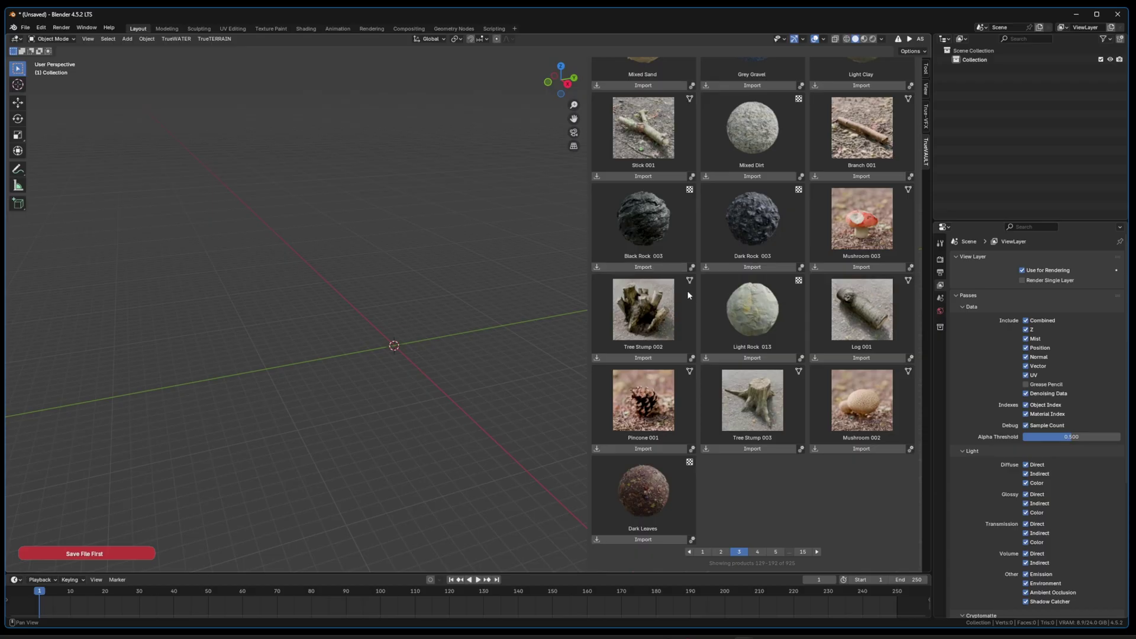
{"action": "scroll", "coordinate": [687, 290], "scroll_direction": "up", "scroll_amount": 10}
{"action": "scroll", "coordinate": [690, 290], "scroll_direction": "up", "scroll_amount": 5}
{"action": "left_click", "coordinate": [41, 27]}
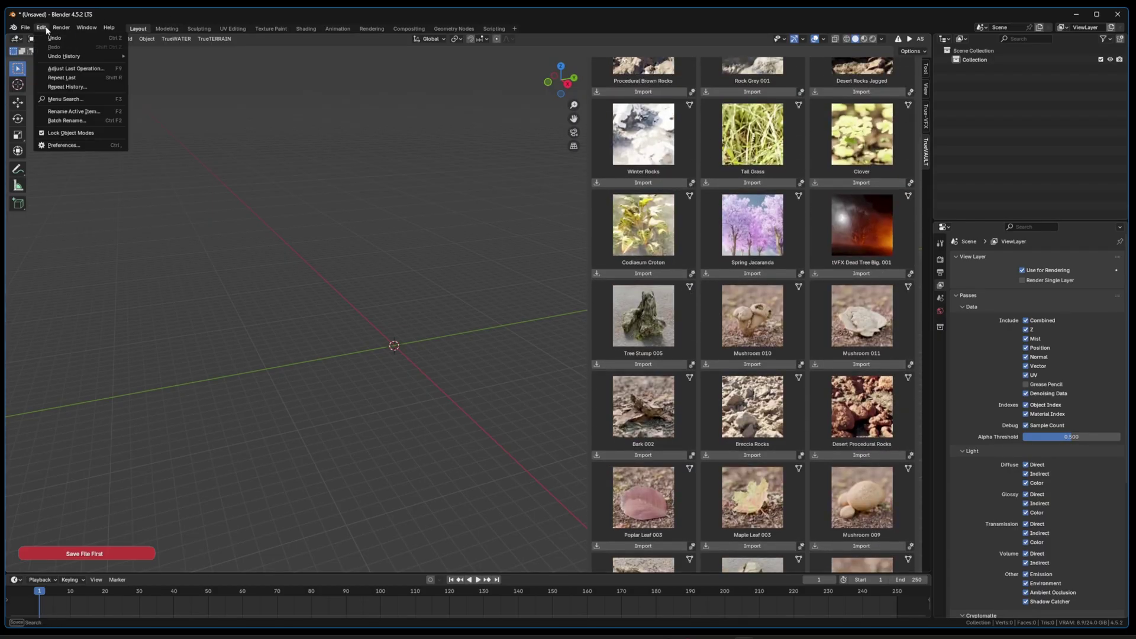
{"action": "left_click", "coordinate": [64, 145]}
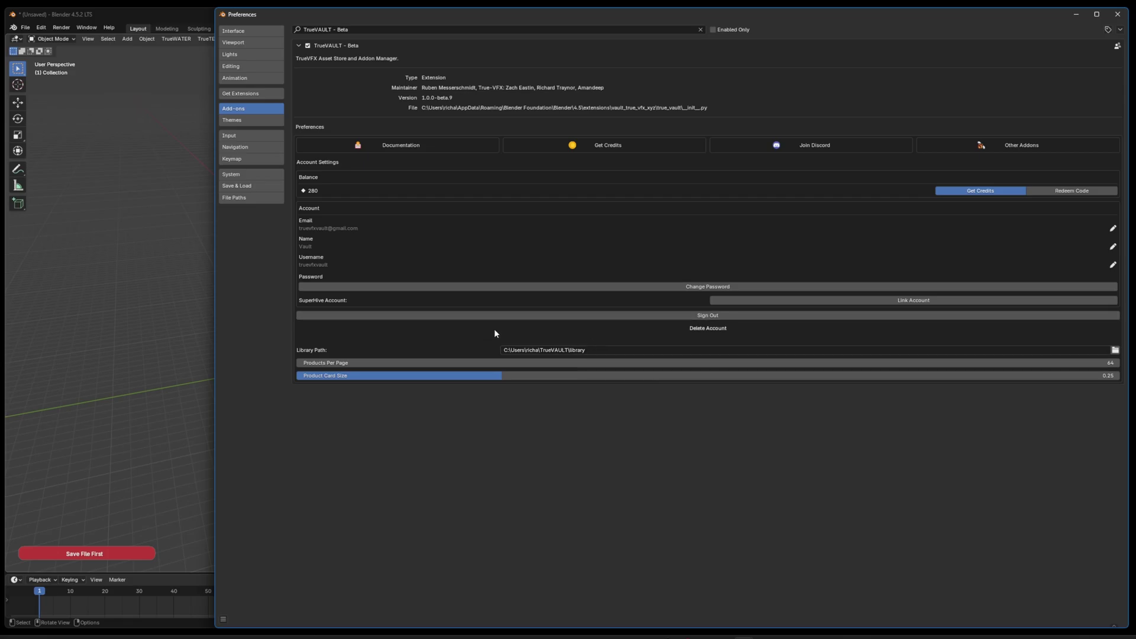
{"action": "left_click", "coordinate": [399, 148]}
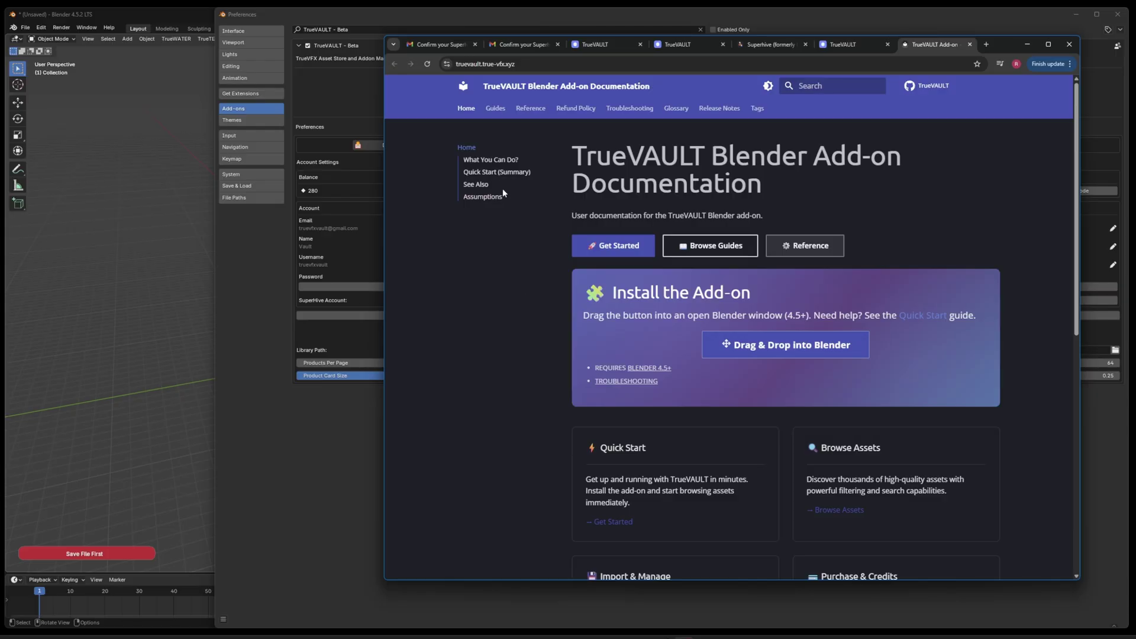
{"action": "scroll", "coordinate": [660, 393], "scroll_direction": "down", "scroll_amount": 4}
{"action": "left_click", "coordinate": [606, 294]}
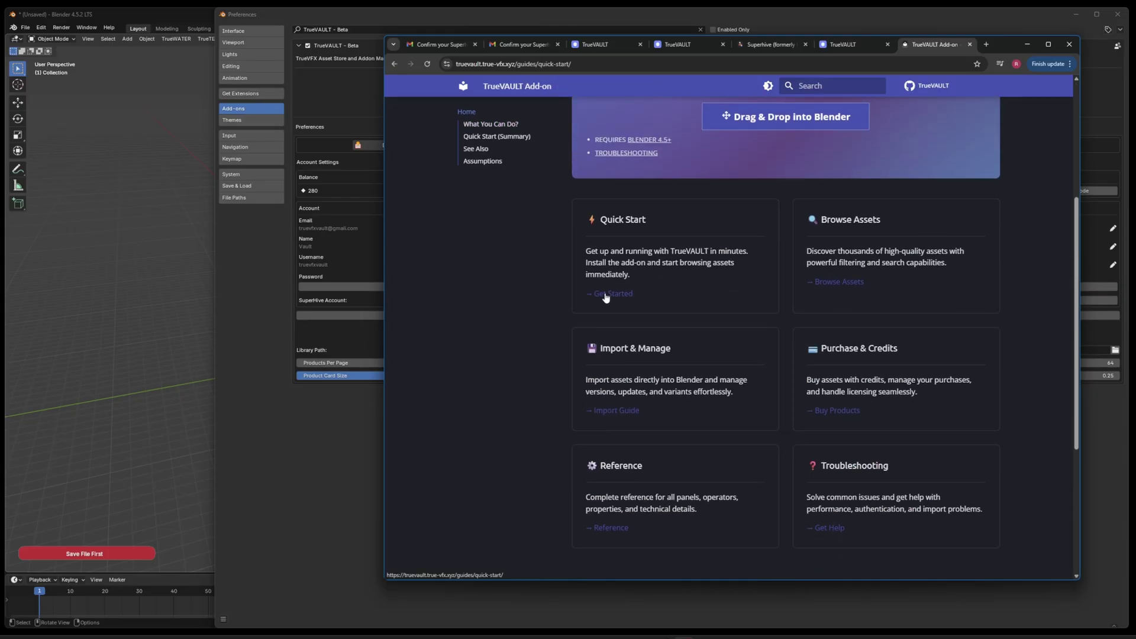
{"action": "scroll", "coordinate": [705, 263], "scroll_direction": "down", "scroll_amount": 13}
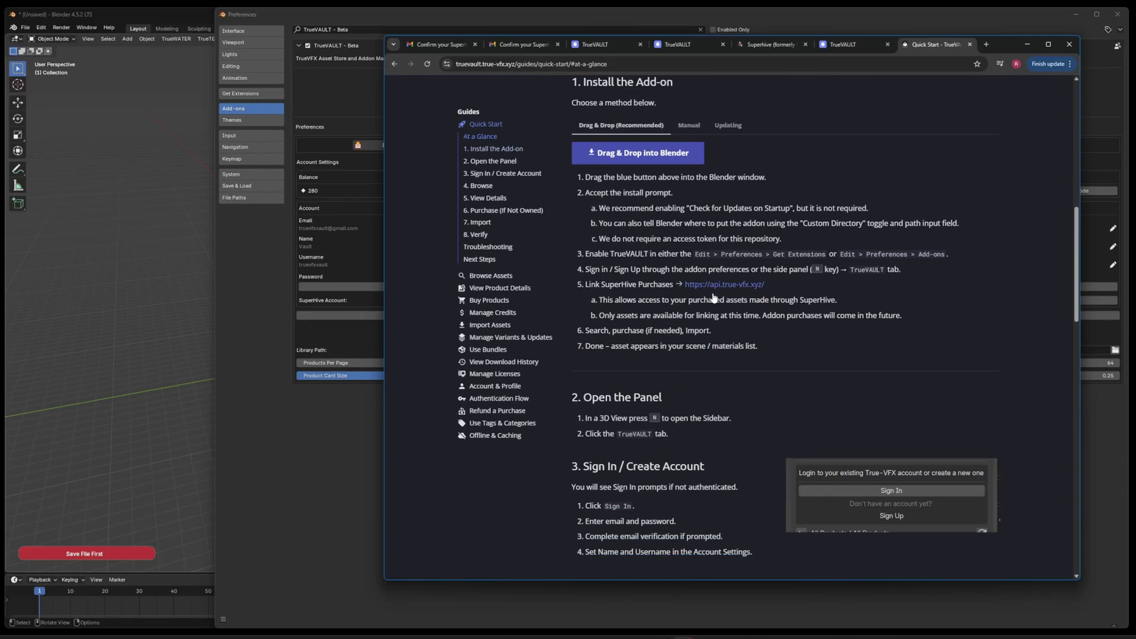
{"action": "scroll", "coordinate": [684, 325], "scroll_direction": "up", "scroll_amount": 5}
{"action": "scroll", "coordinate": [684, 325], "scroll_direction": "down", "scroll_amount": 12}
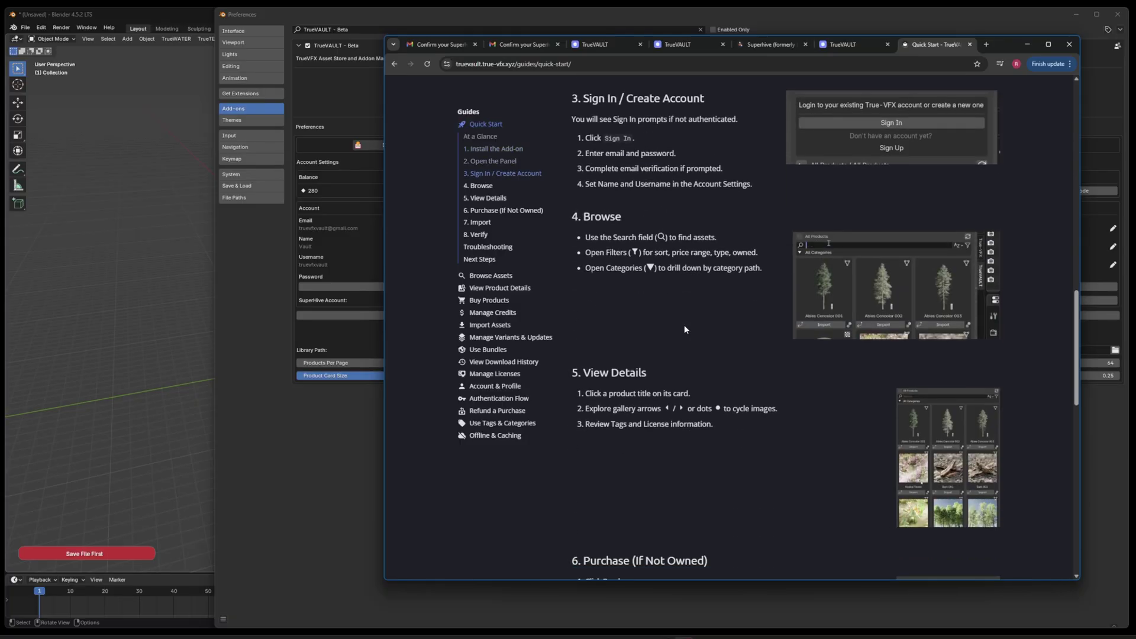
{"action": "scroll", "coordinate": [854, 376], "scroll_direction": "down", "scroll_amount": 10}
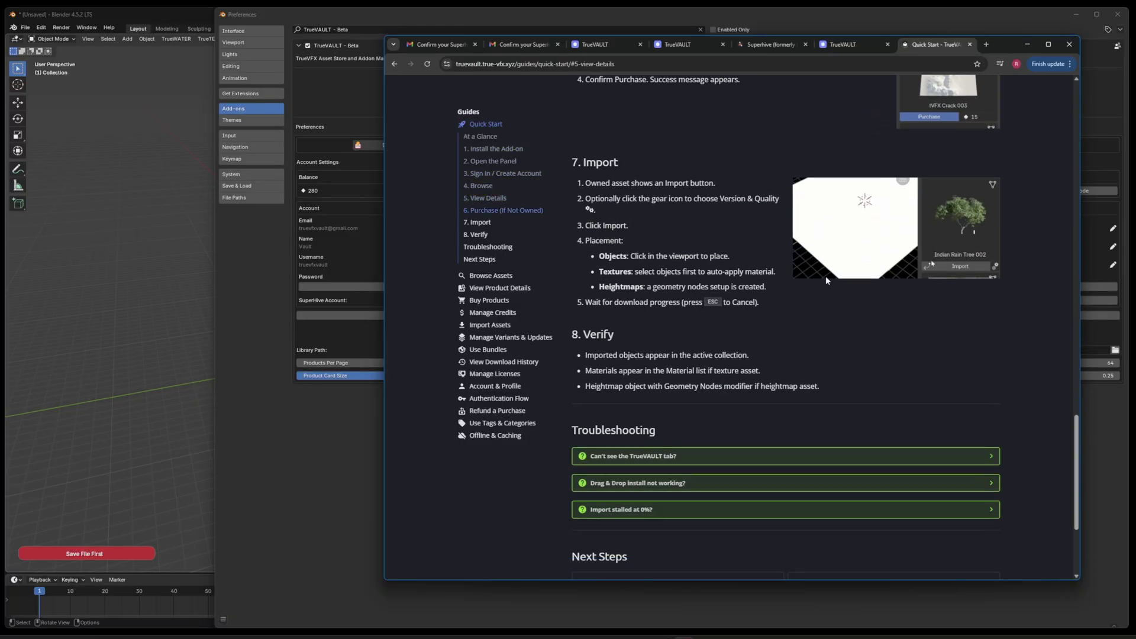
{"action": "scroll", "coordinate": [827, 280], "scroll_direction": "down", "scroll_amount": 3}
{"action": "left_click", "coordinate": [834, 279]}
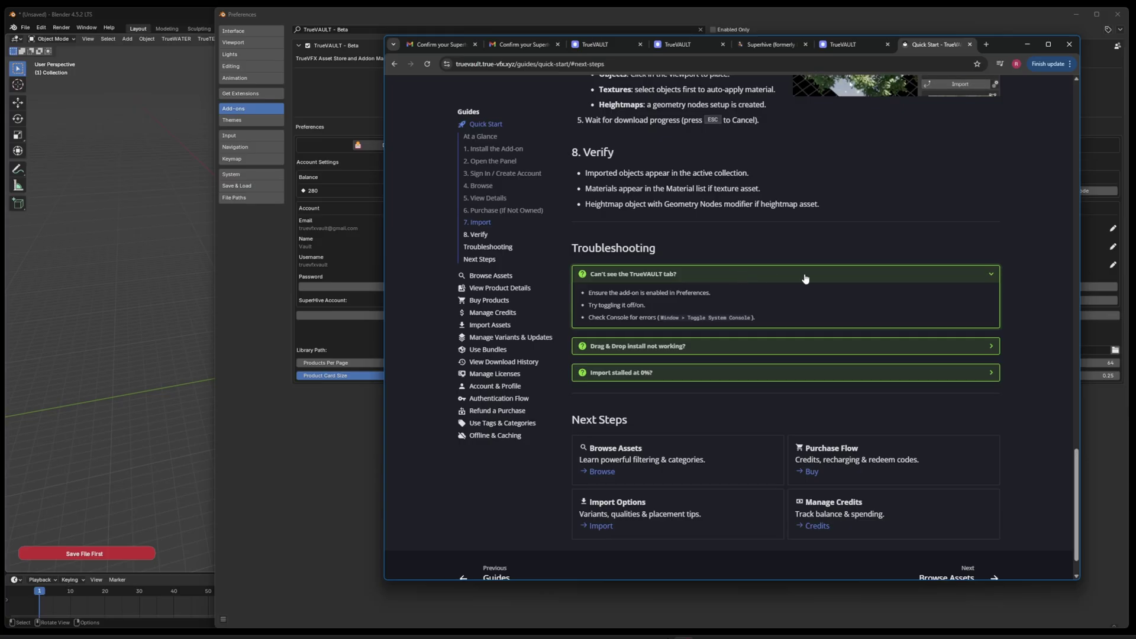
{"action": "left_click", "coordinate": [989, 274]}
{"action": "left_click", "coordinate": [992, 301]}
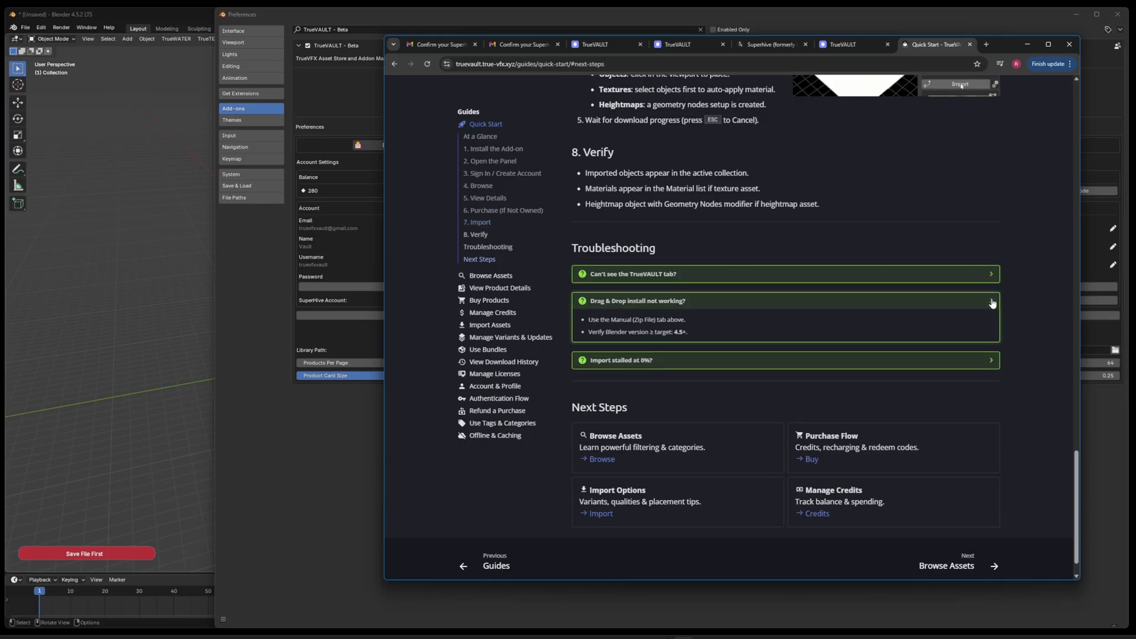
{"action": "left_click", "coordinate": [992, 302]}
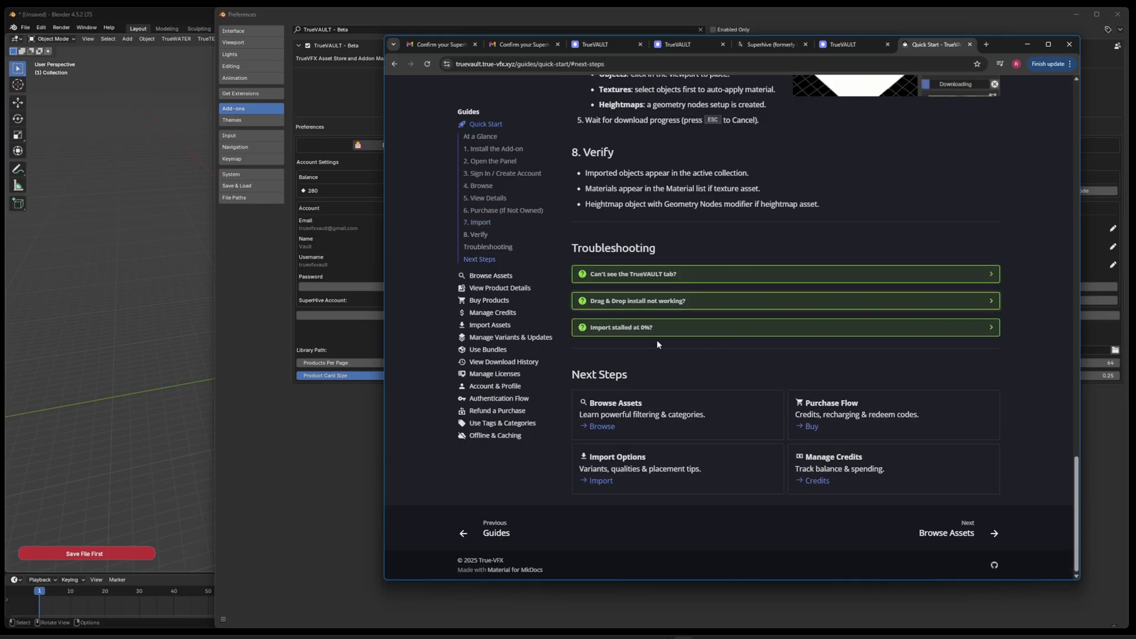
{"action": "left_click", "coordinate": [491, 278]}
{"action": "scroll", "coordinate": [503, 219], "scroll_direction": "down", "scroll_amount": 3}
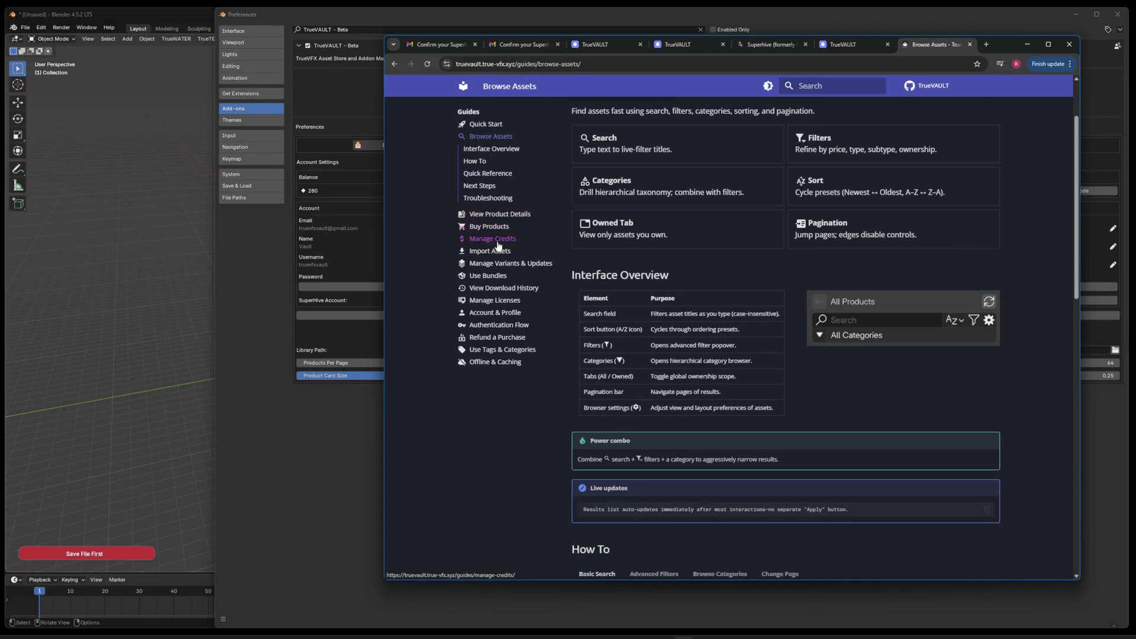
{"action": "scroll", "coordinate": [793, 299], "scroll_direction": "down", "scroll_amount": 9}
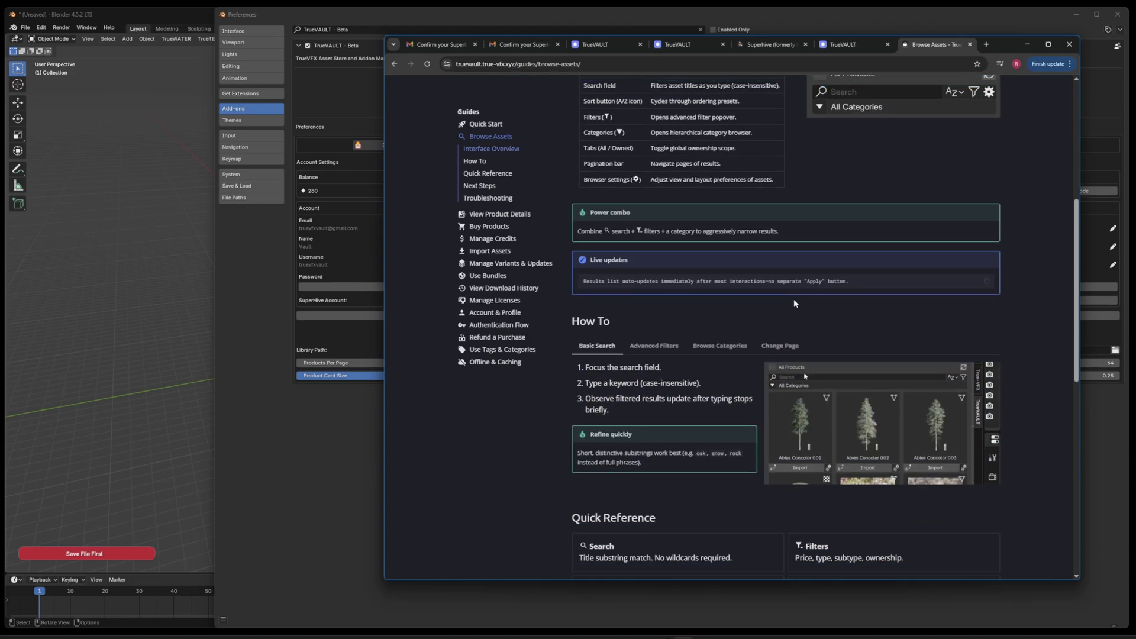
{"action": "scroll", "coordinate": [754, 307], "scroll_direction": "down", "scroll_amount": 7}
{"action": "scroll", "coordinate": [755, 322], "scroll_direction": "up", "scroll_amount": 18}
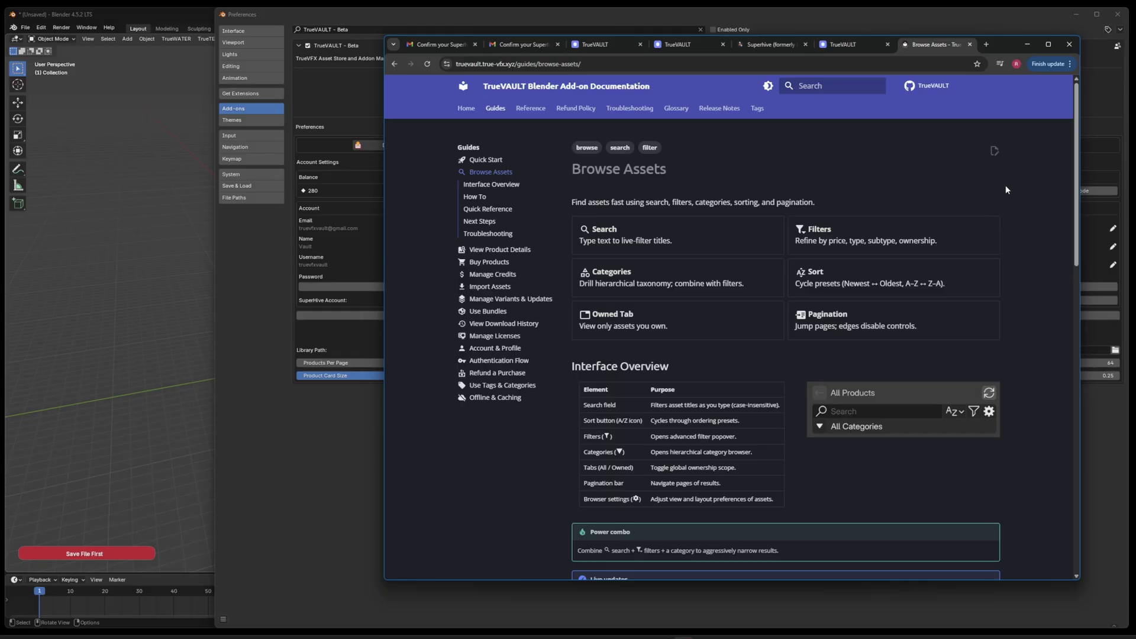
{"action": "left_click", "coordinate": [1028, 45]}
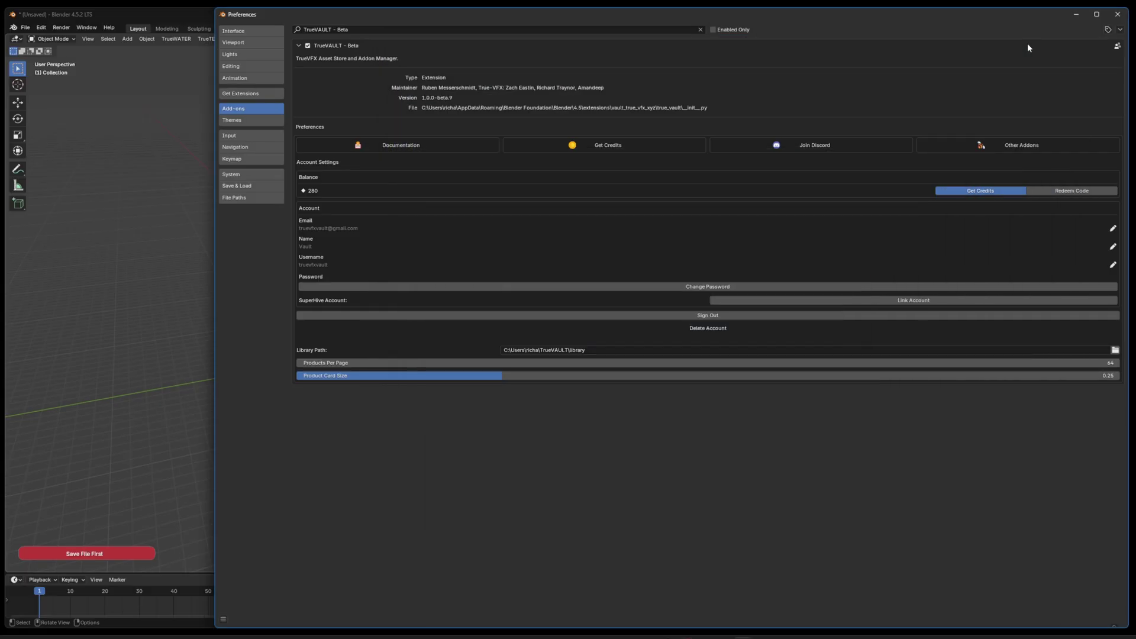